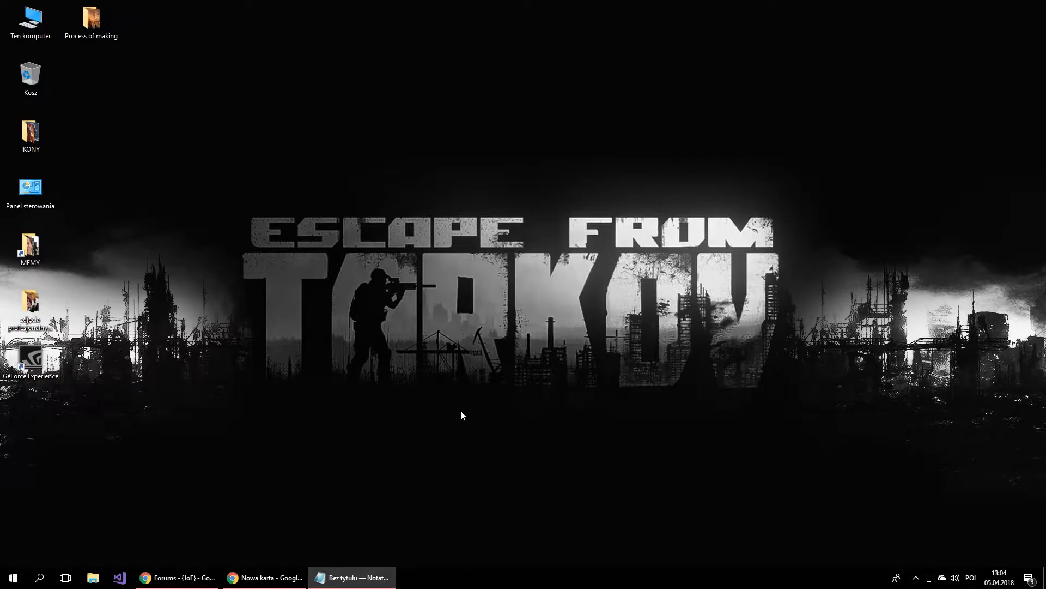
Step: Search the web for "modview jka", view the ModView download page on JKHub, and close the page
click(264, 577)
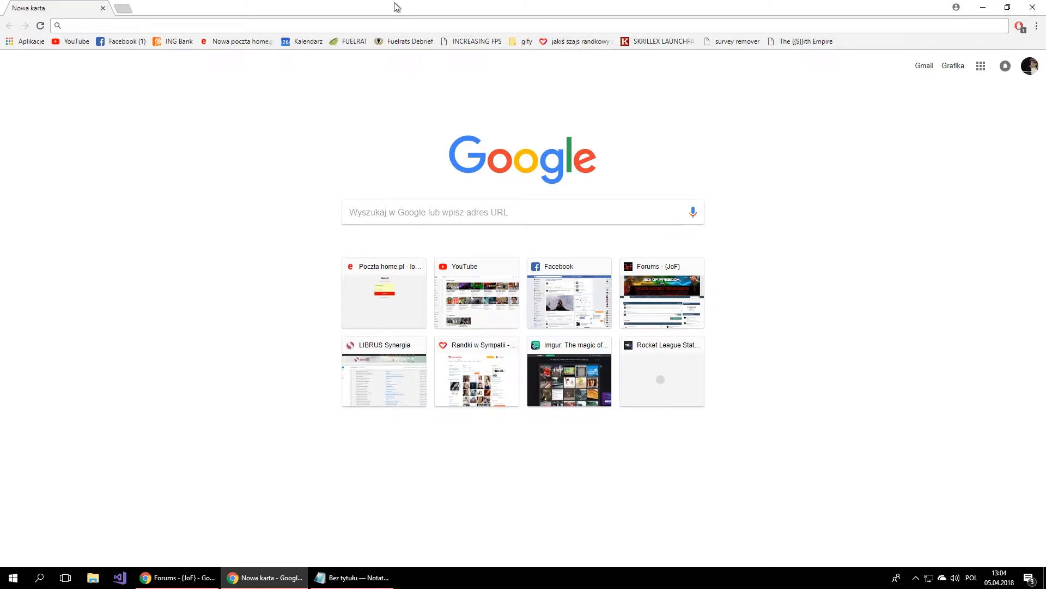
text(modview jka)
key(Return)
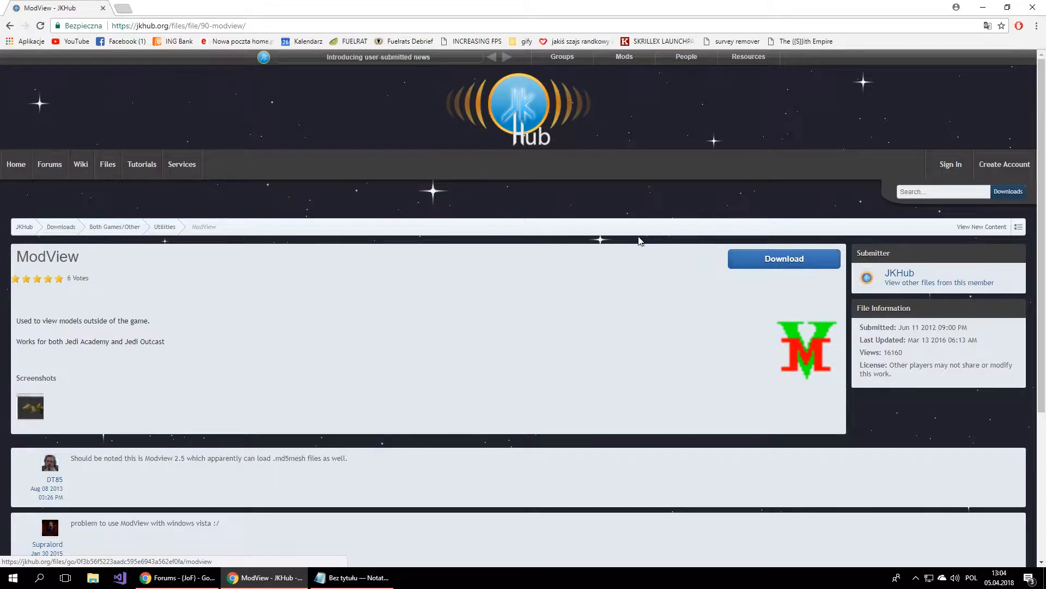
click(103, 9)
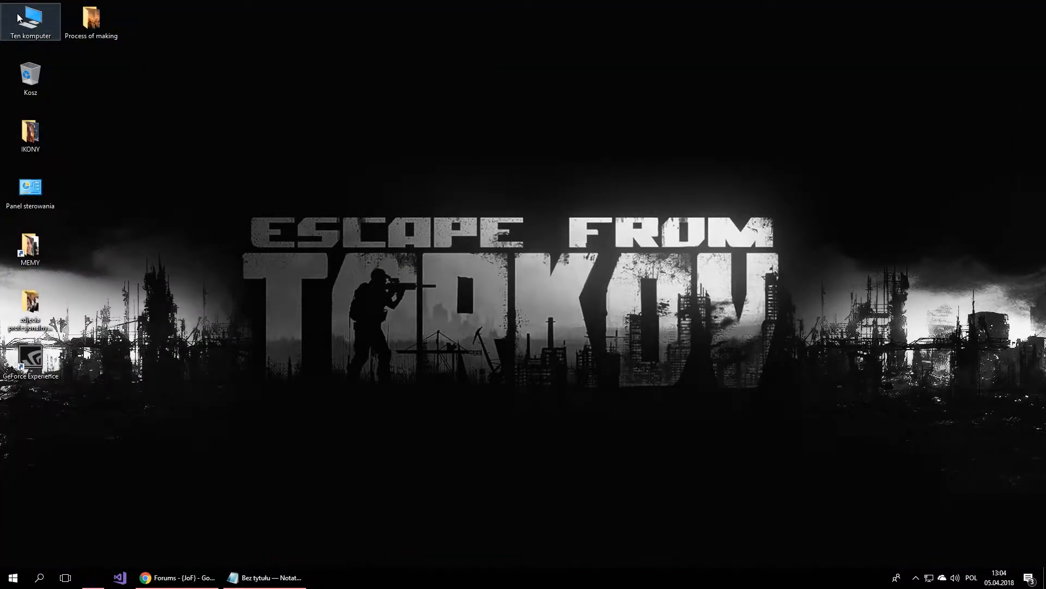
Step: Switch to File Explorer and open the Modview folder on the dokumenty (D:) drive
double_click(18, 18)
click(572, 281)
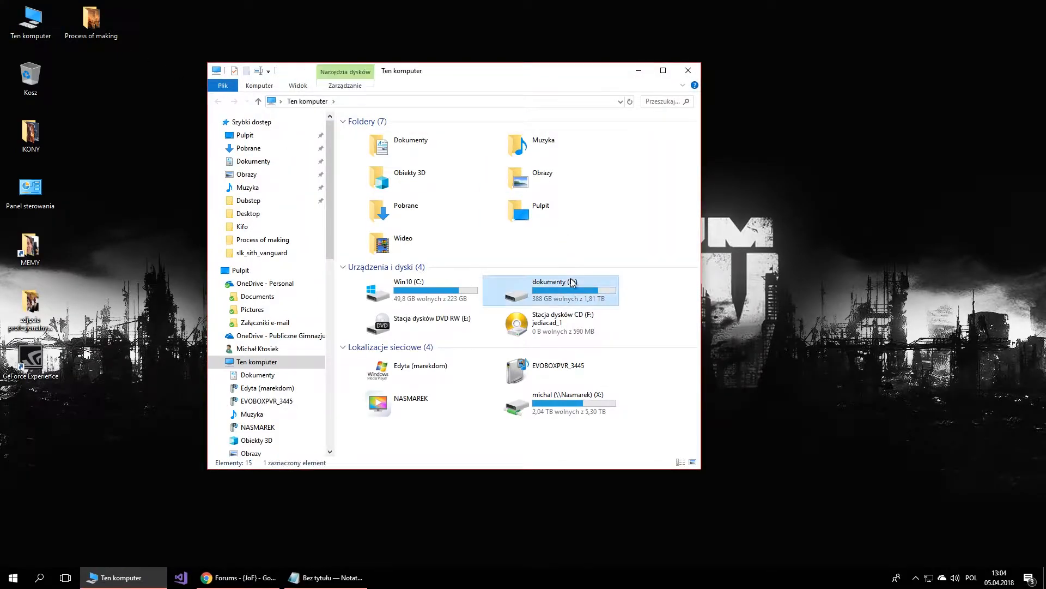
double_click(572, 282)
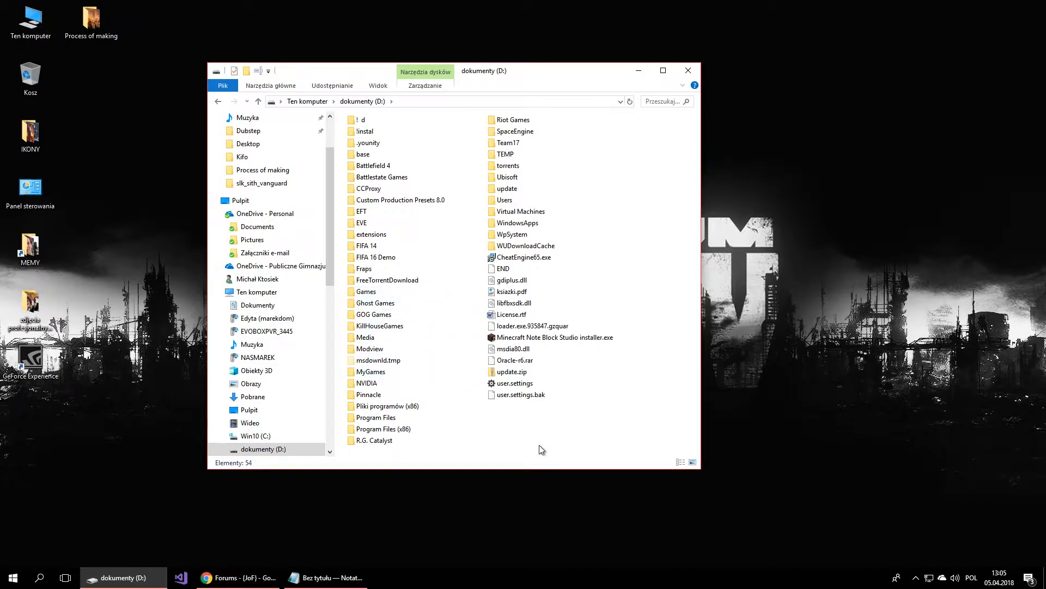
click(417, 103)
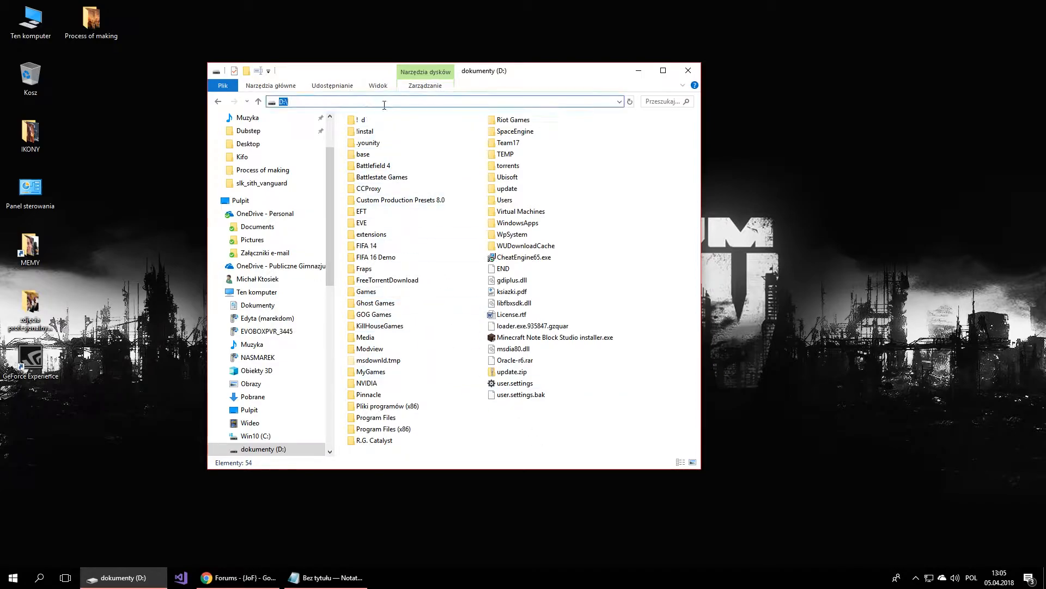
click(575, 444)
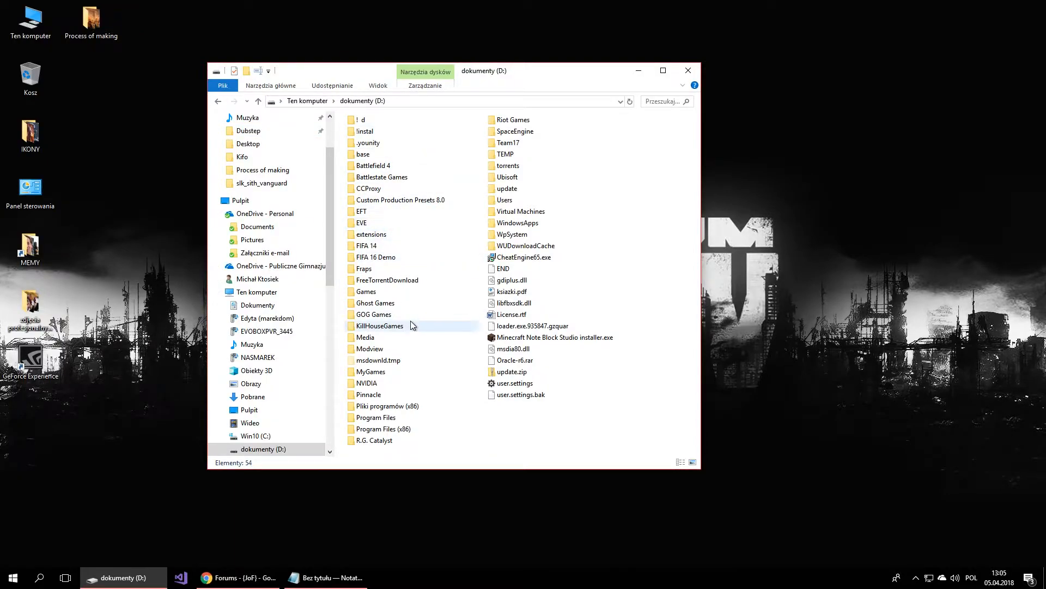
click(382, 100)
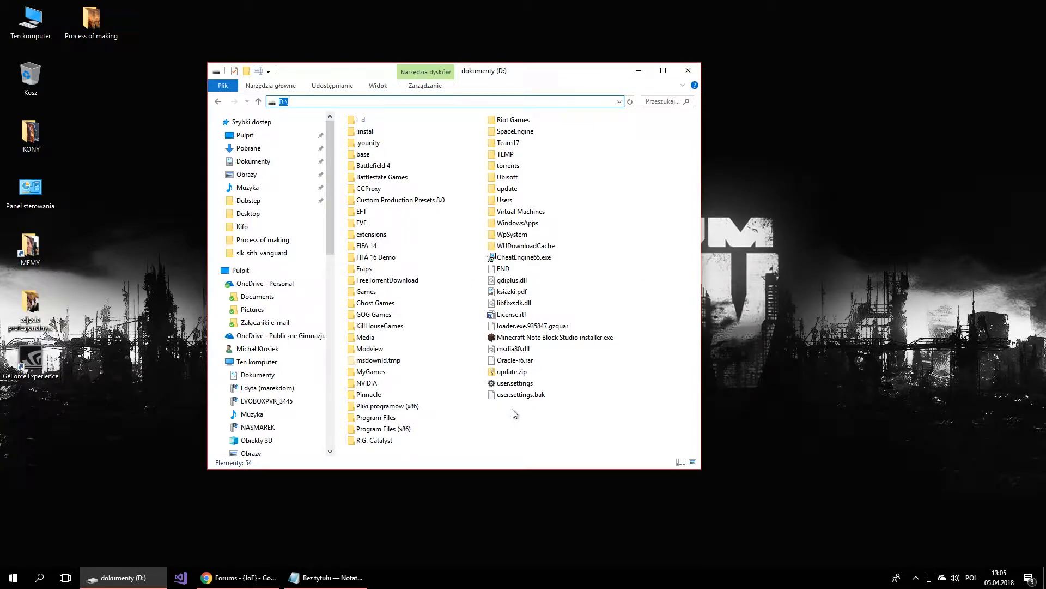
click(559, 434)
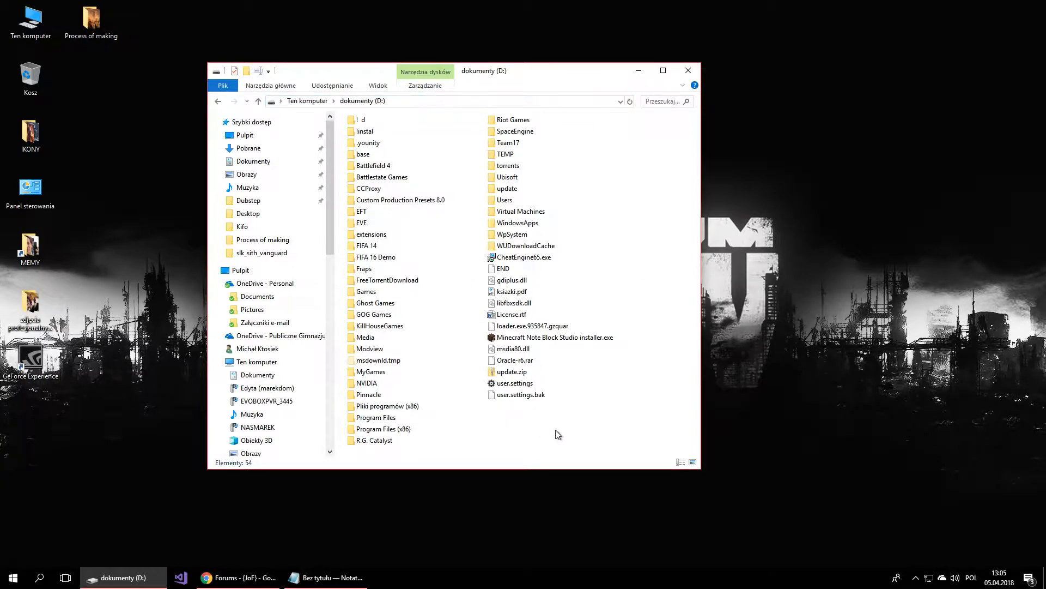
double_click(392, 352)
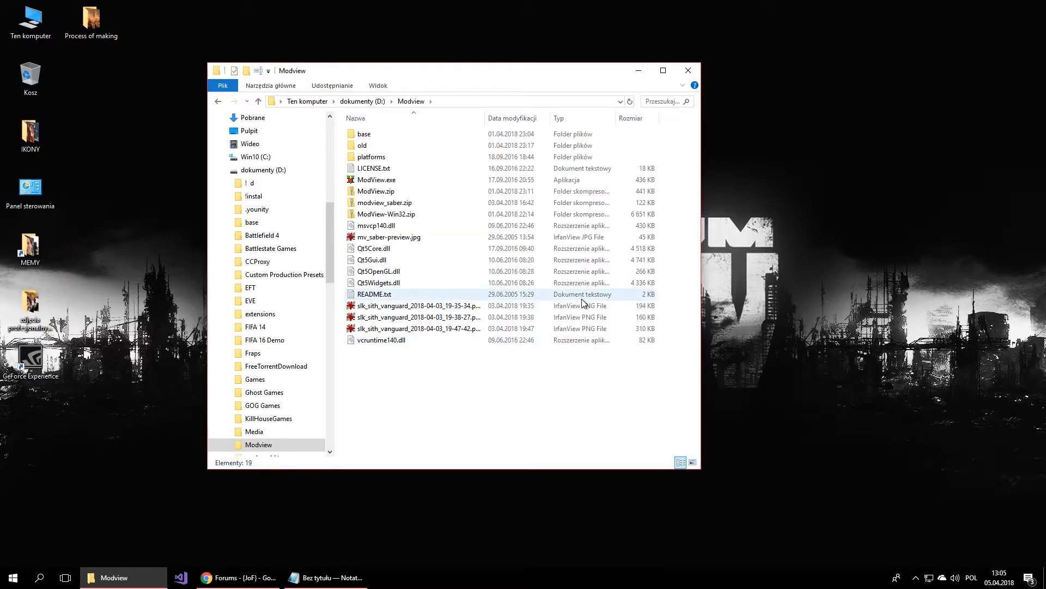
Step: Delete the "old" folder from the Modview folder
click(430, 146)
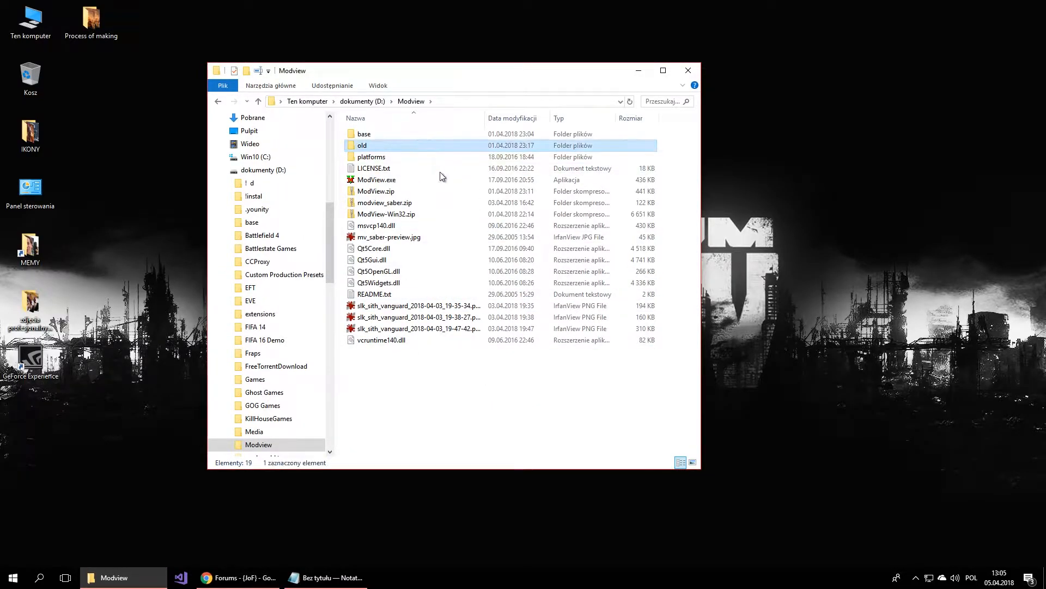
key(Delete)
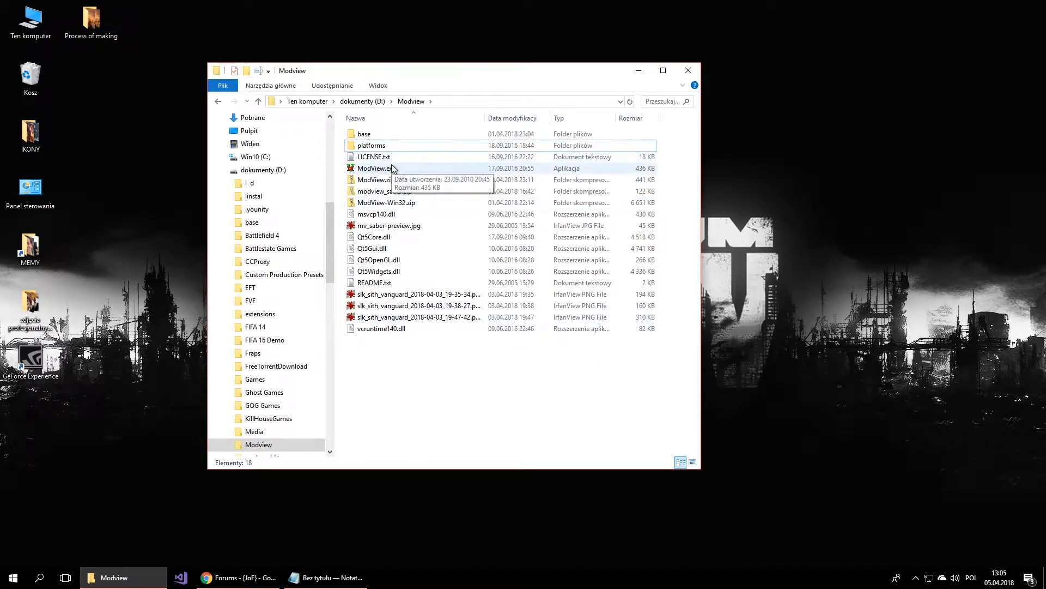
click(424, 168)
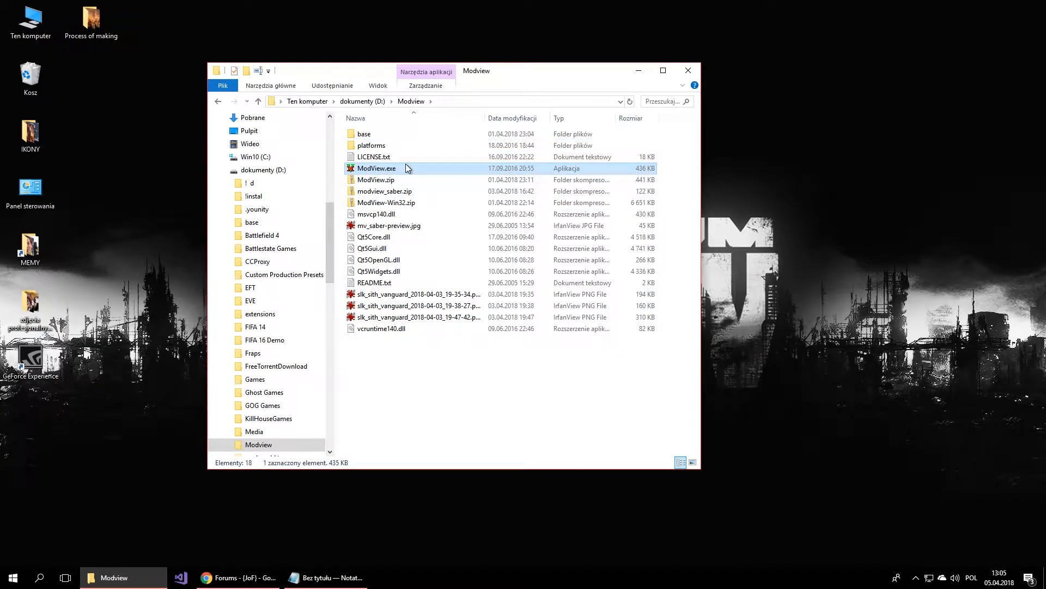
Step: Open ModView-Win32.zip as an archive in 7-Zip to examine the files it contains, and close the archive
click(388, 203)
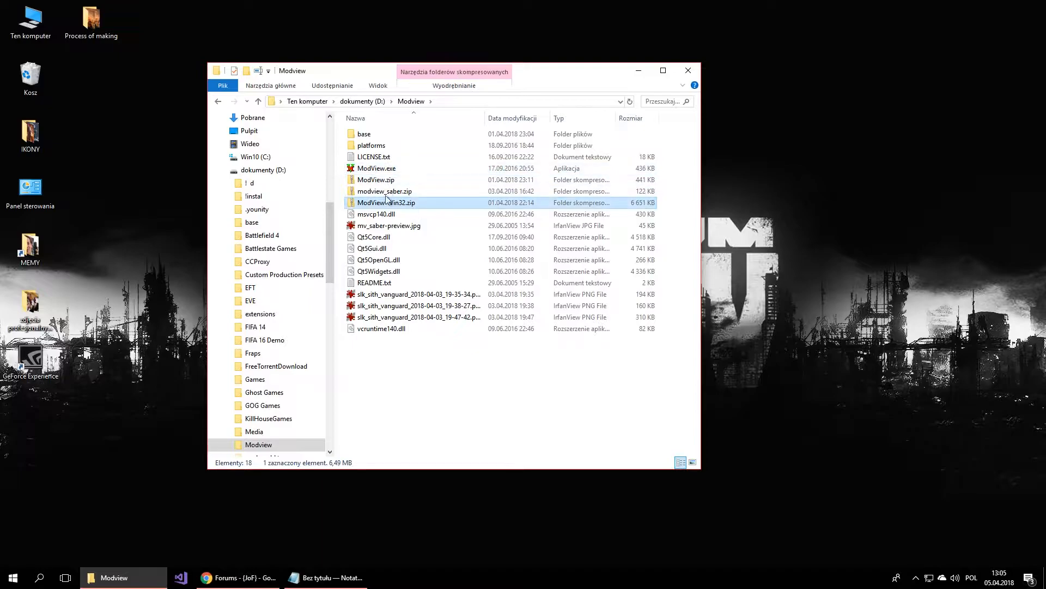
drag(337, 201, 561, 203)
right_click(565, 199)
mouse_move(632, 252)
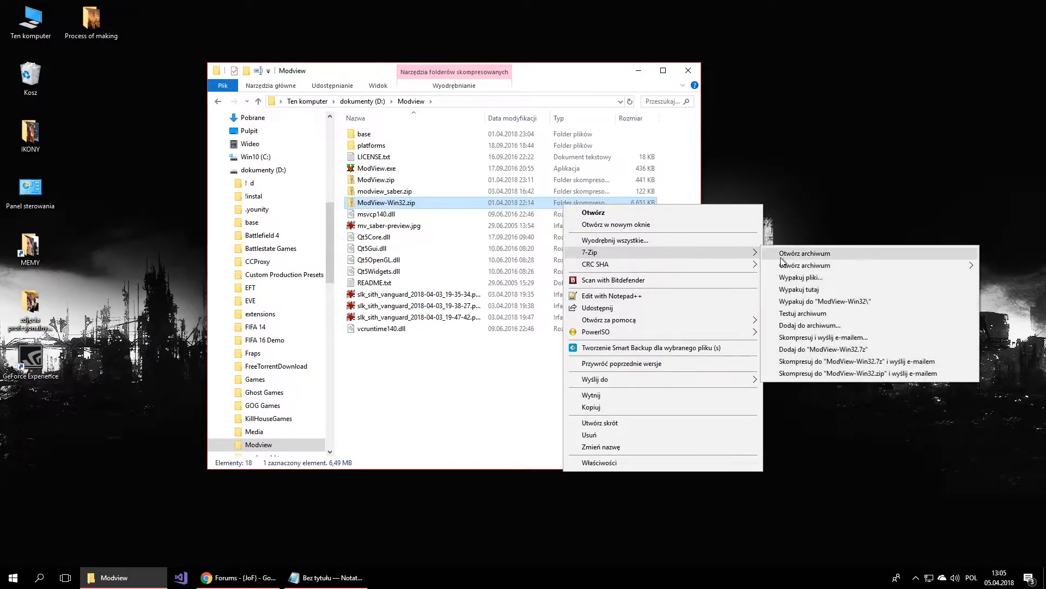
click(792, 255)
drag(270, 109, 617, 132)
drag(528, 339, 446, 194)
mouse_move(492, 246)
mouse_down()
mouse_move(351, 161)
mouse_move(504, 253)
mouse_up()
drag(633, 128, 413, 118)
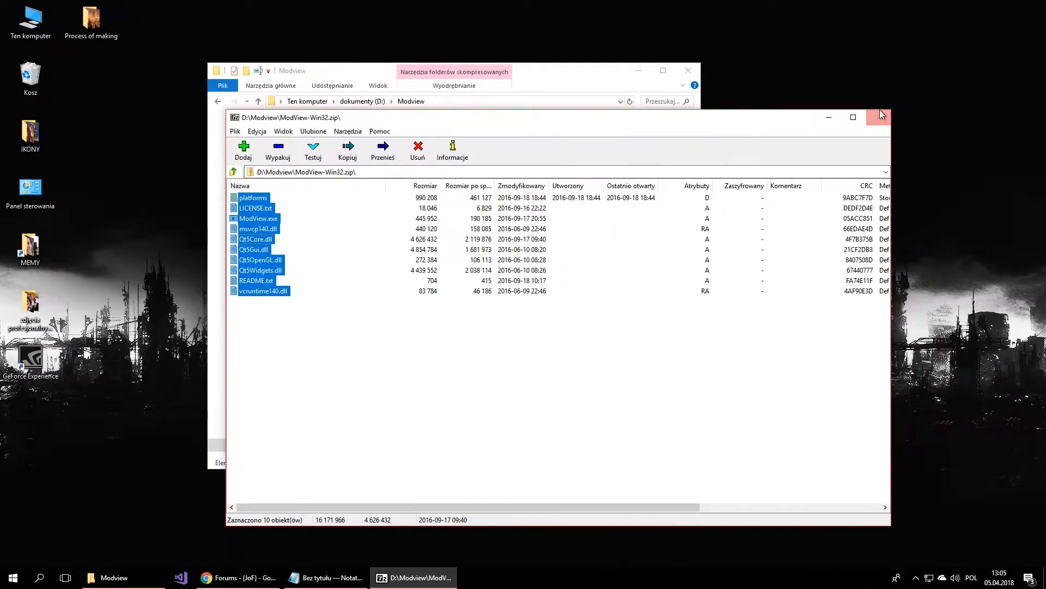
click(878, 115)
click(463, 405)
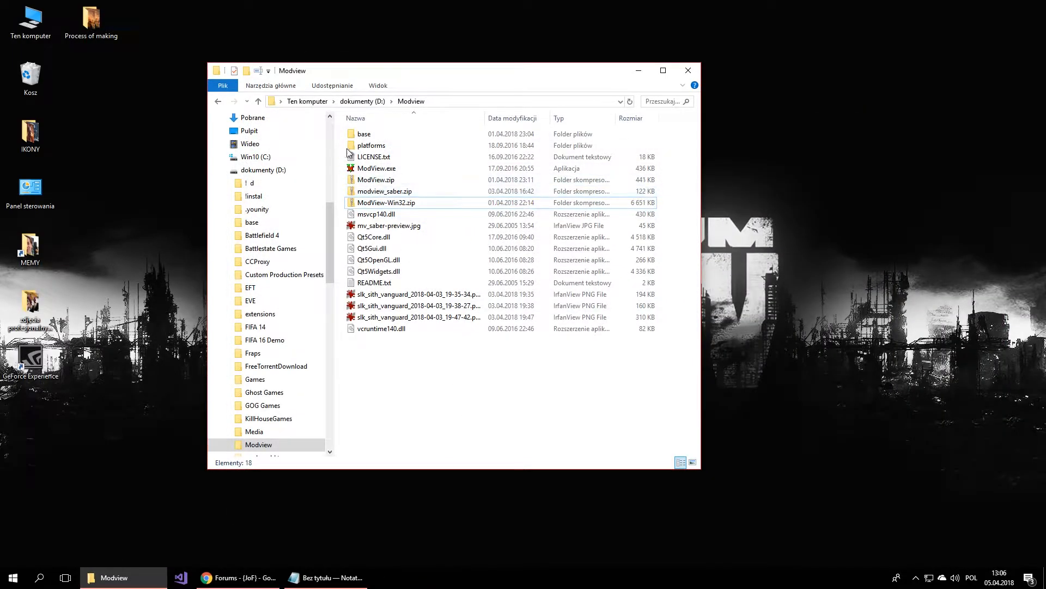
Step: Open the base\models\players folder inside Modview and move its window aside to free desktop space
click(386, 134)
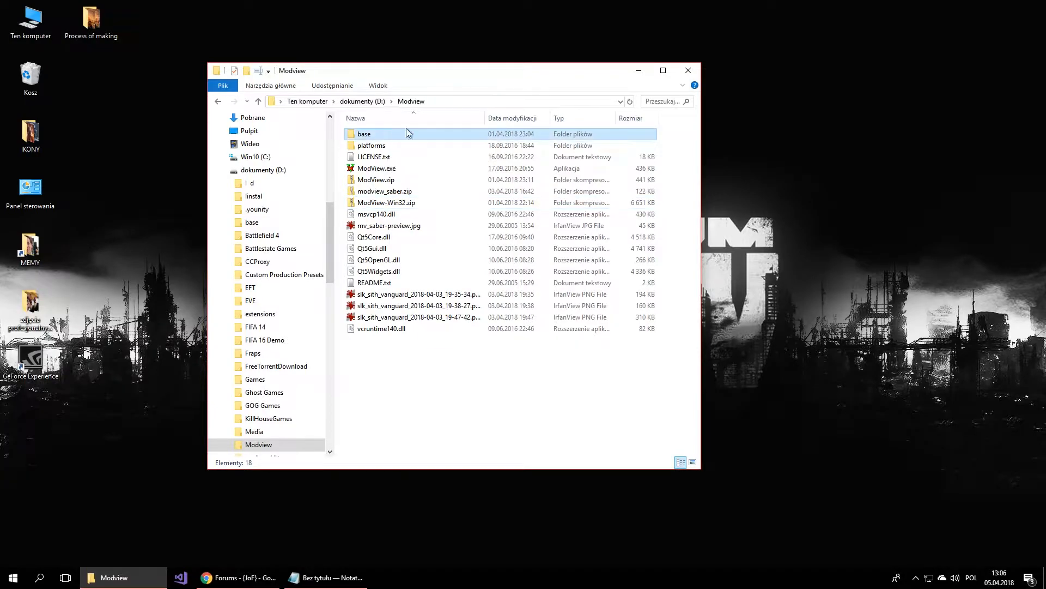
double_click(375, 134)
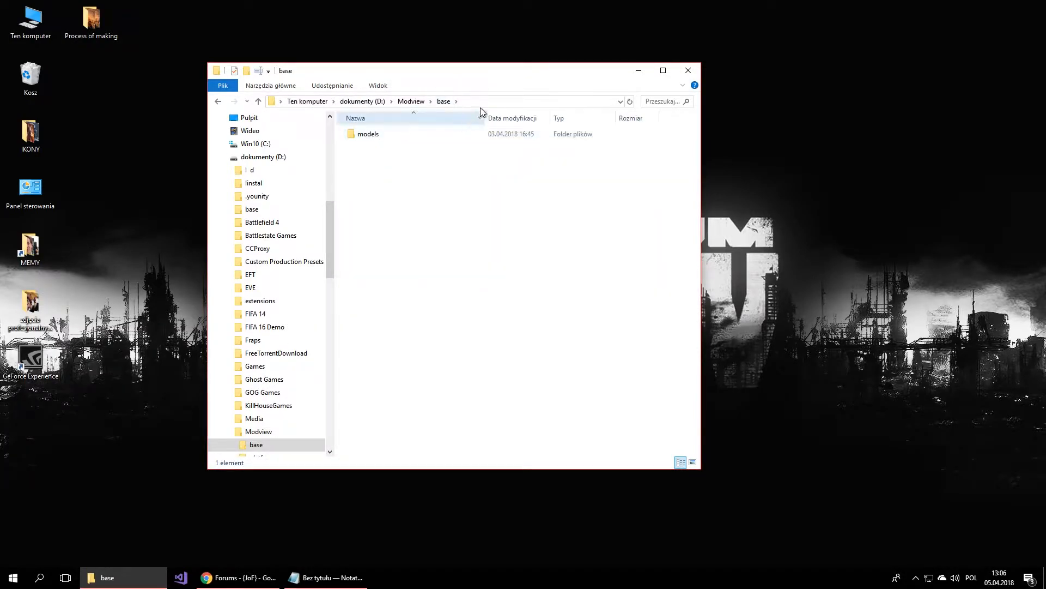
double_click(394, 134)
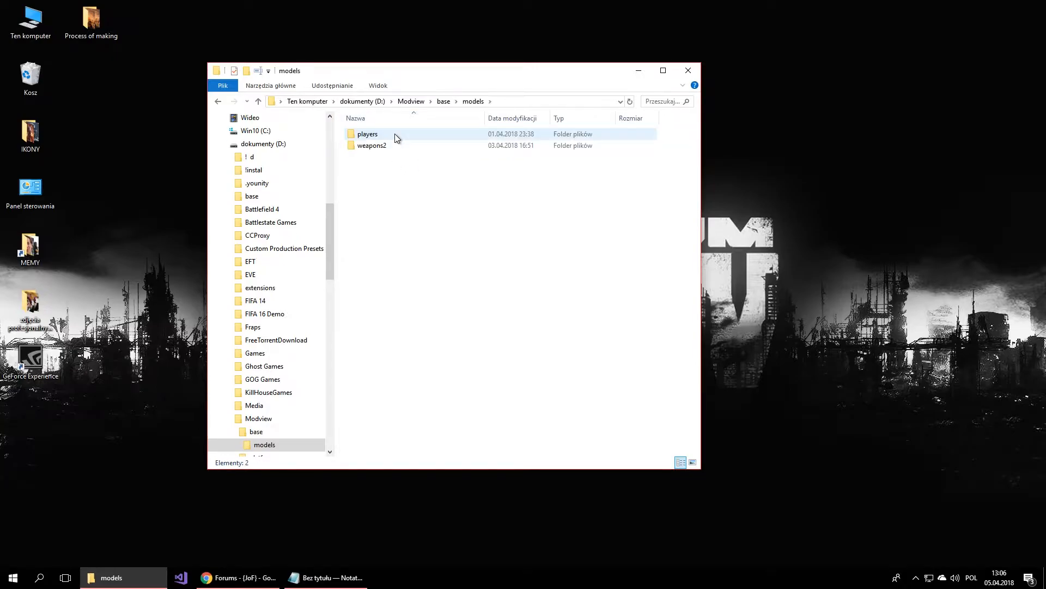
double_click(394, 134)
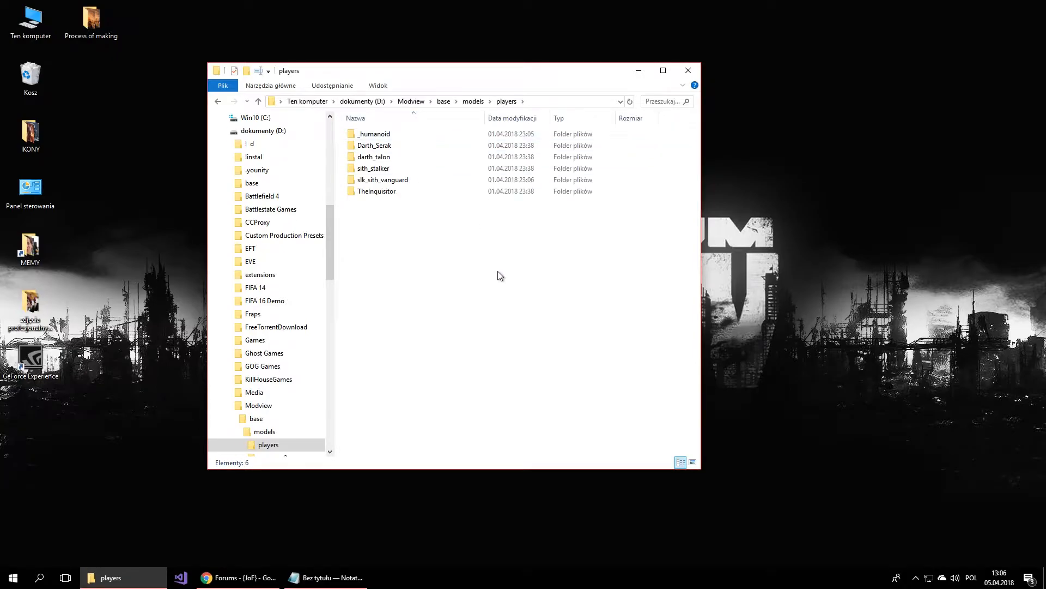
drag(381, 67, 603, 107)
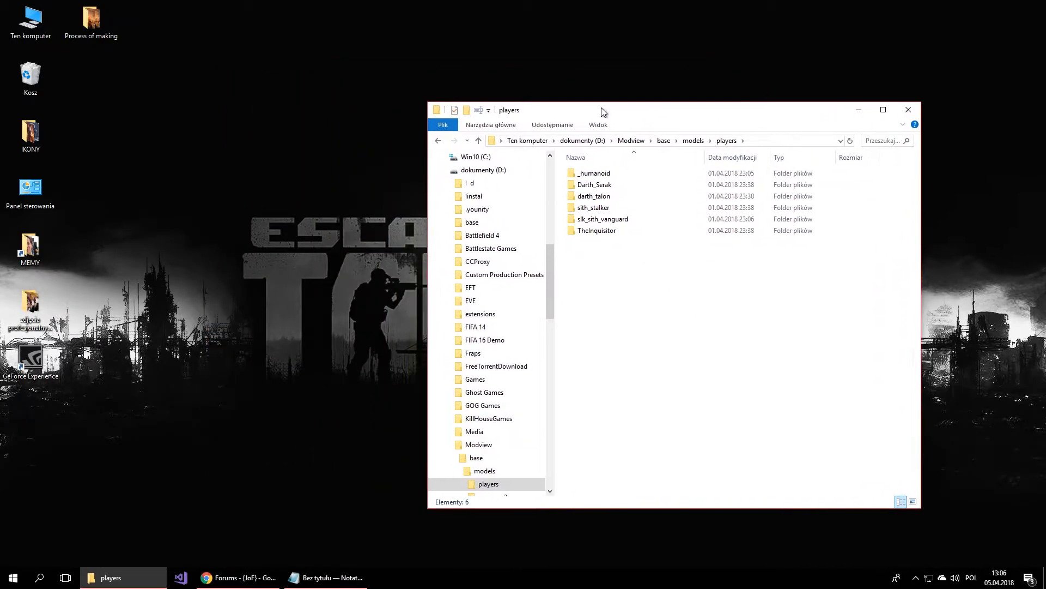
Step: Open a second File Explorer window beside the players window and show the dokumenty (D:) drive in it
click(182, 126)
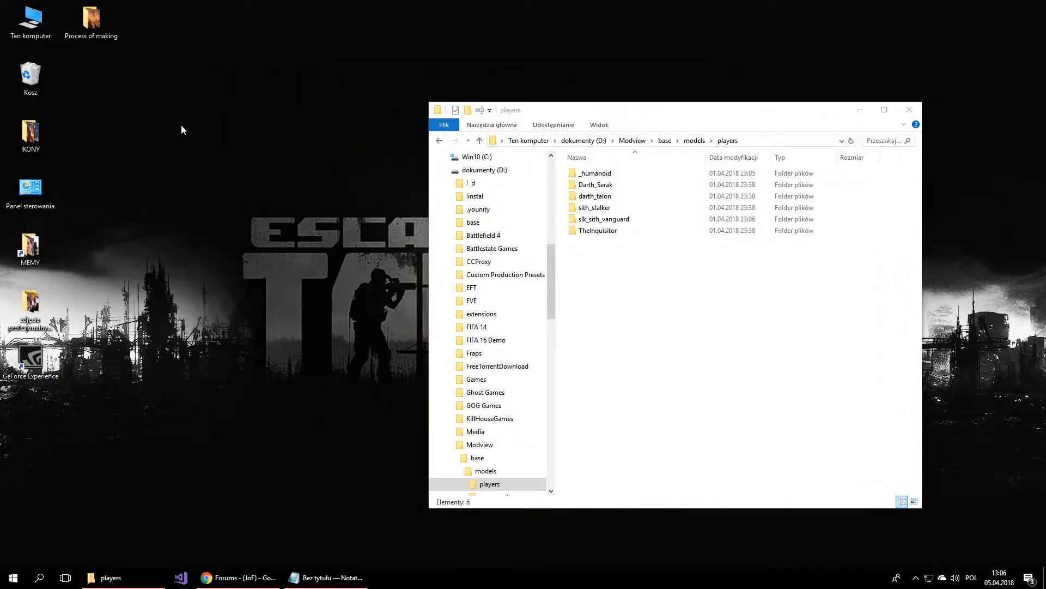
double_click(54, 24)
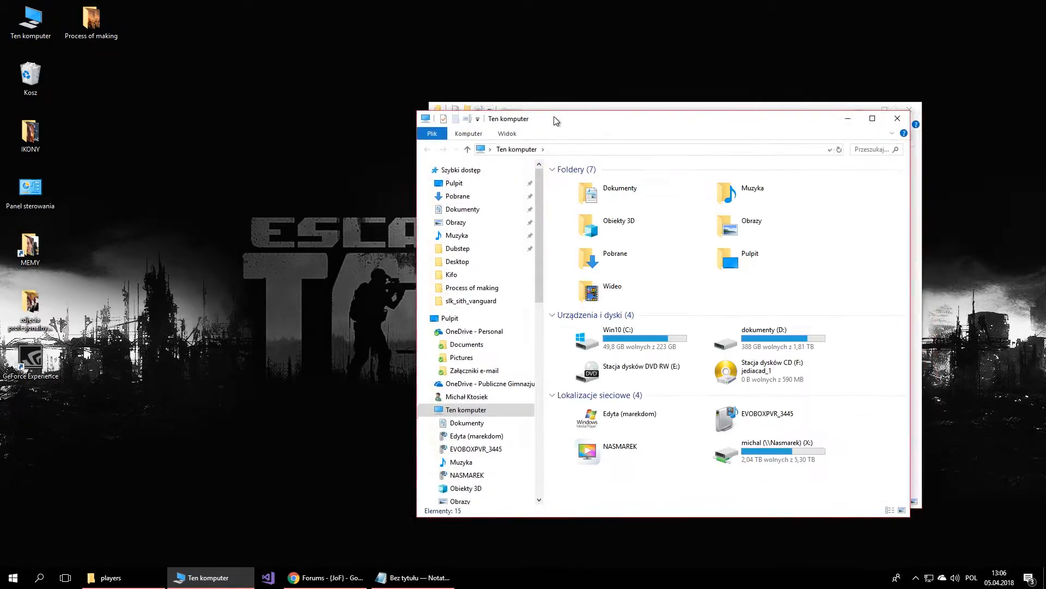
drag(568, 114, 257, 111)
double_click(487, 316)
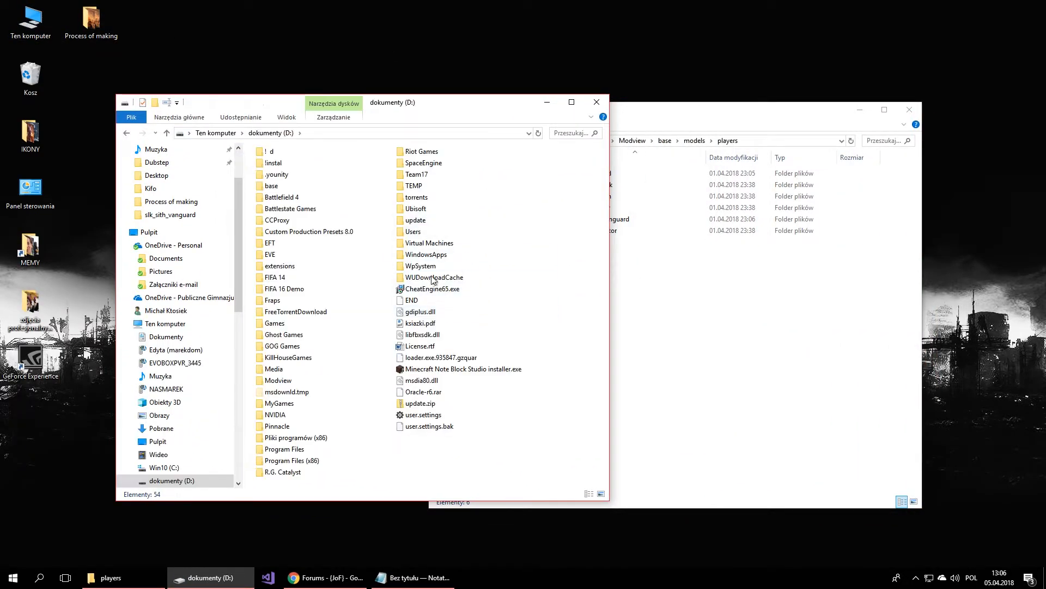
Step: Go to Program Files (x86)\LucasArts\Star Wars Jedi Knight Jedi Academy\GameData\base and show the folder's full path
click(288, 465)
double_click(289, 464)
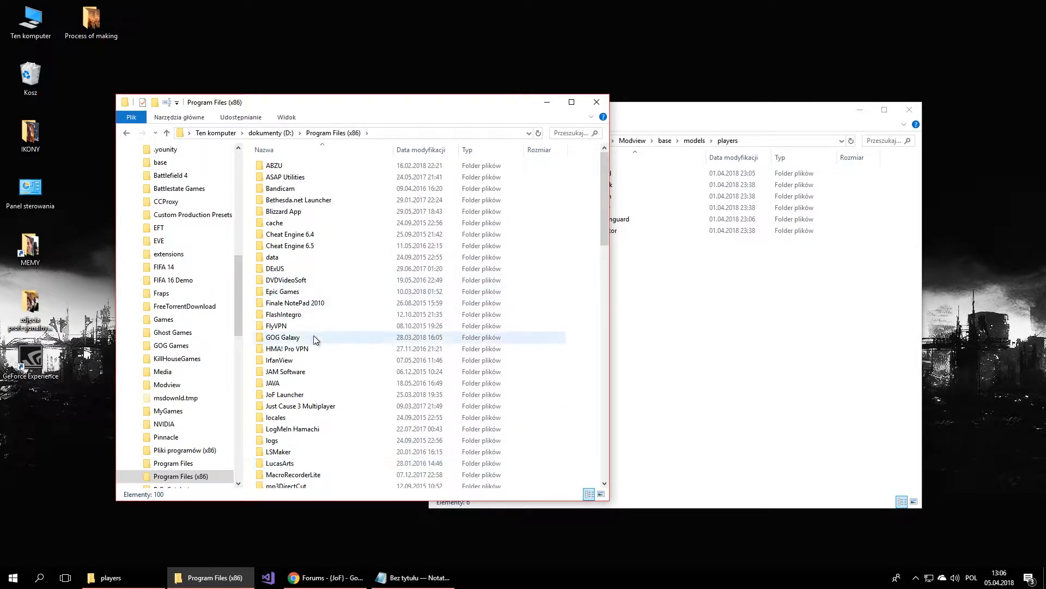
scroll(314, 331, down, 5)
double_click(296, 299)
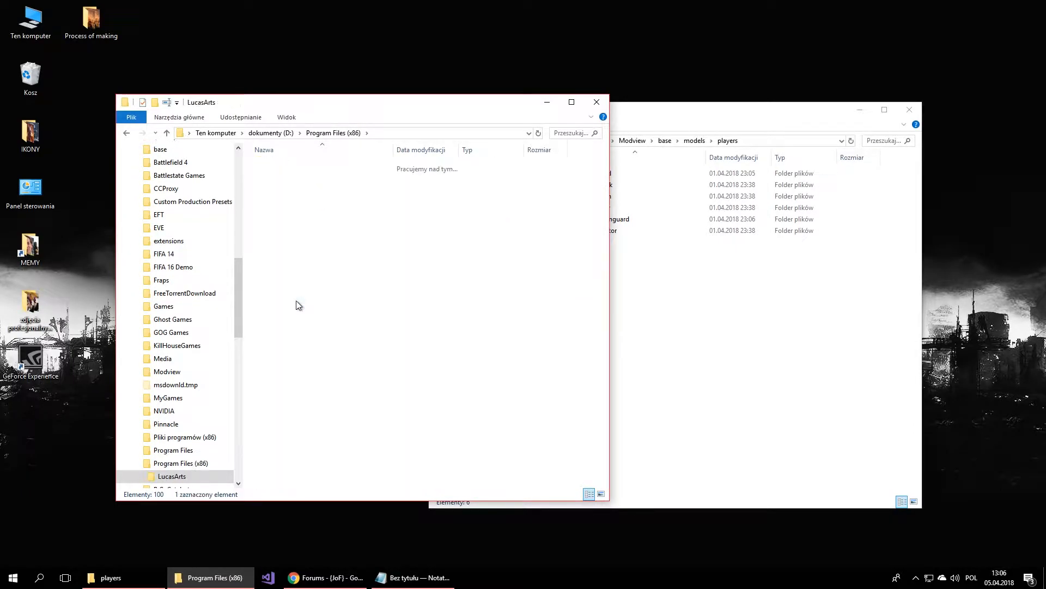
double_click(332, 165)
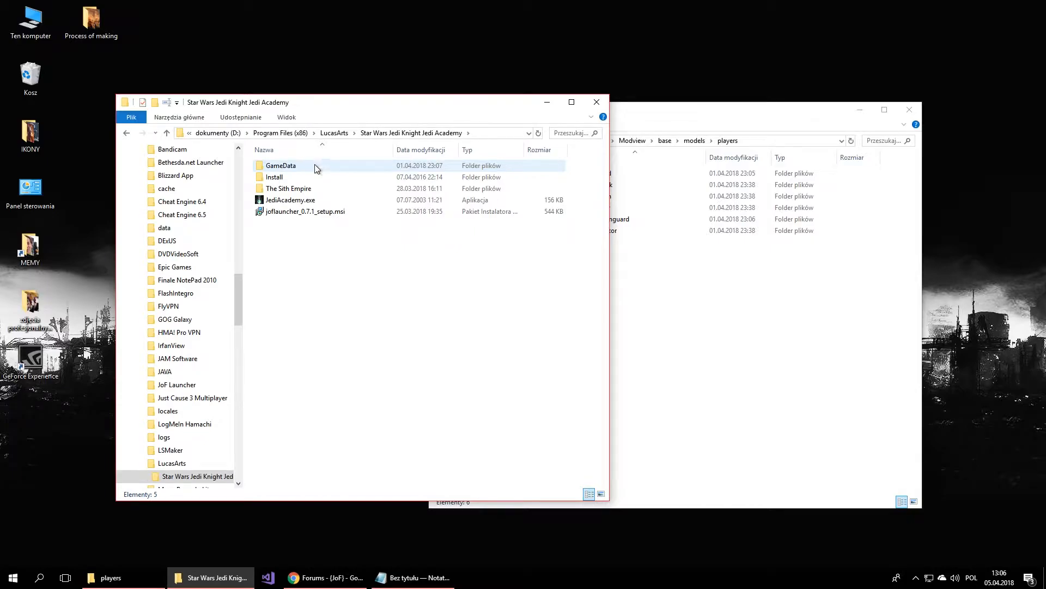
double_click(316, 166)
double_click(313, 166)
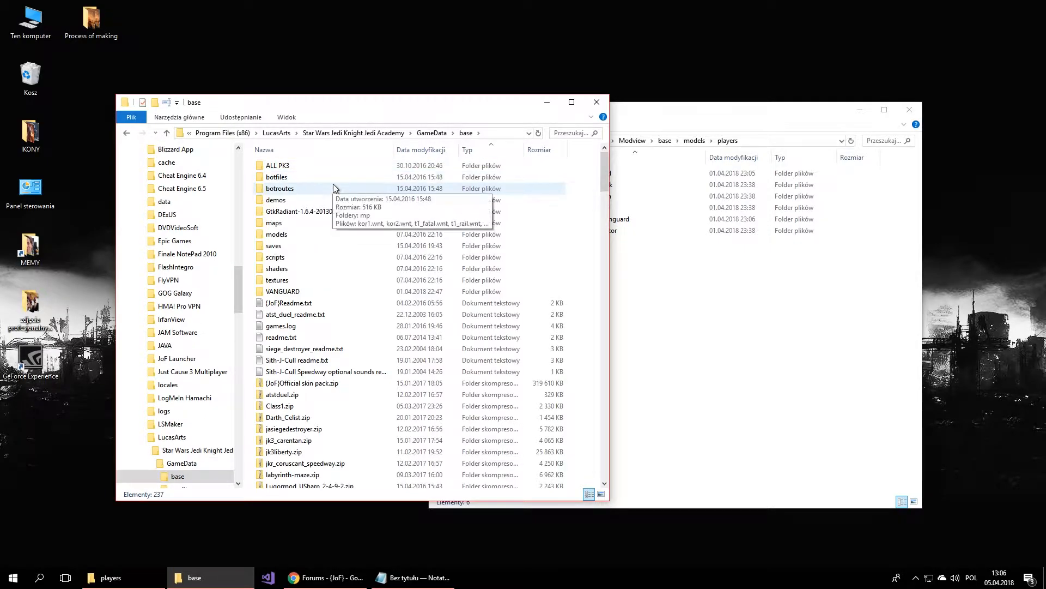
scroll(334, 196, down, 1)
scroll(336, 203, up, 1)
click(463, 132)
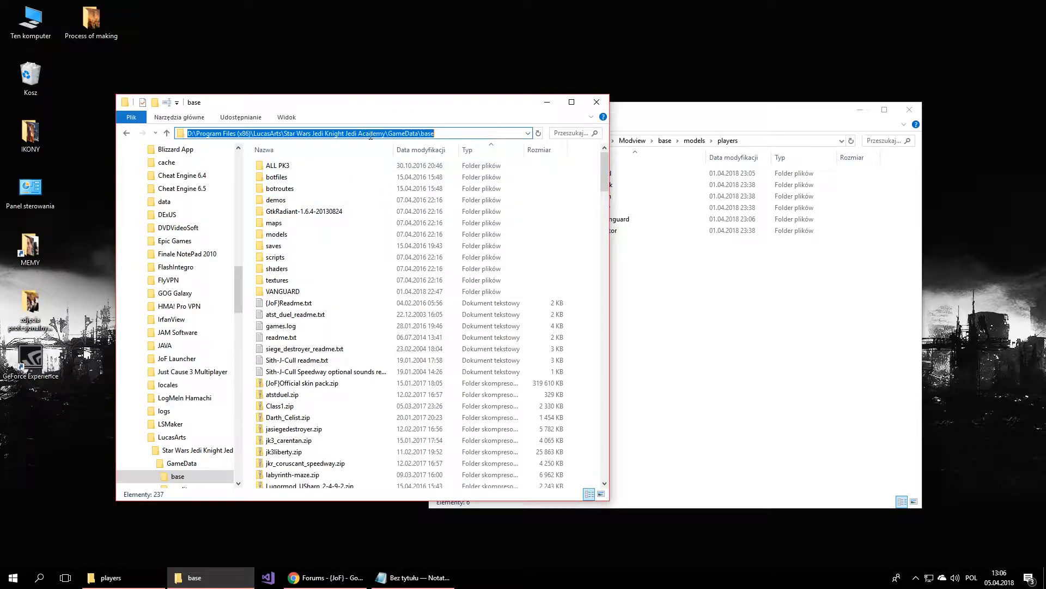
Step: Find assets1.pk3 in the game's base folder and open it as an archive in 7-Zip
scroll(537, 243, down, 10)
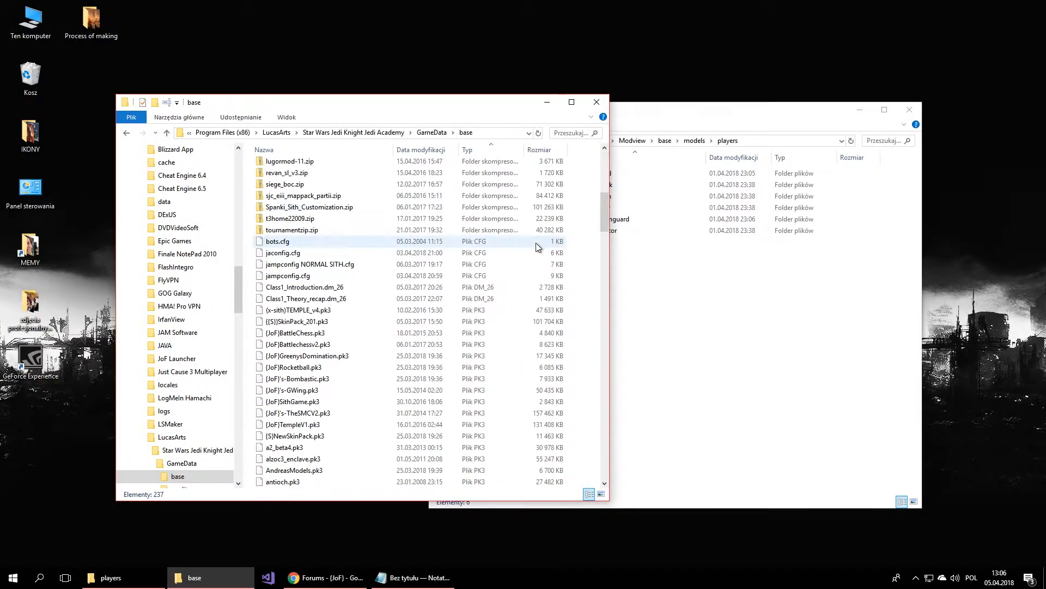
scroll(537, 250, down, 2)
right_click(369, 298)
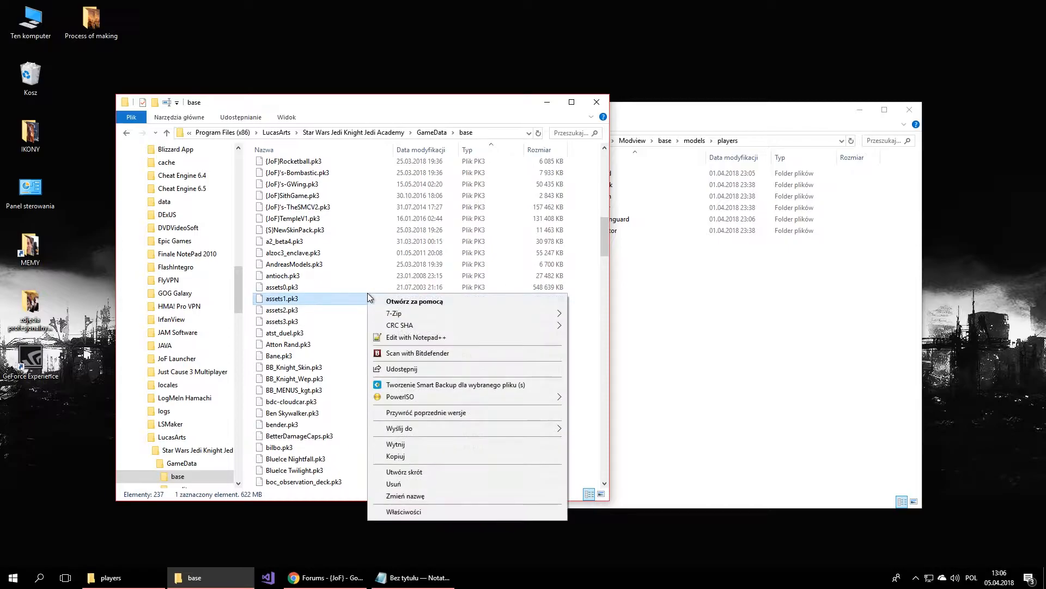
mouse_move(421, 317)
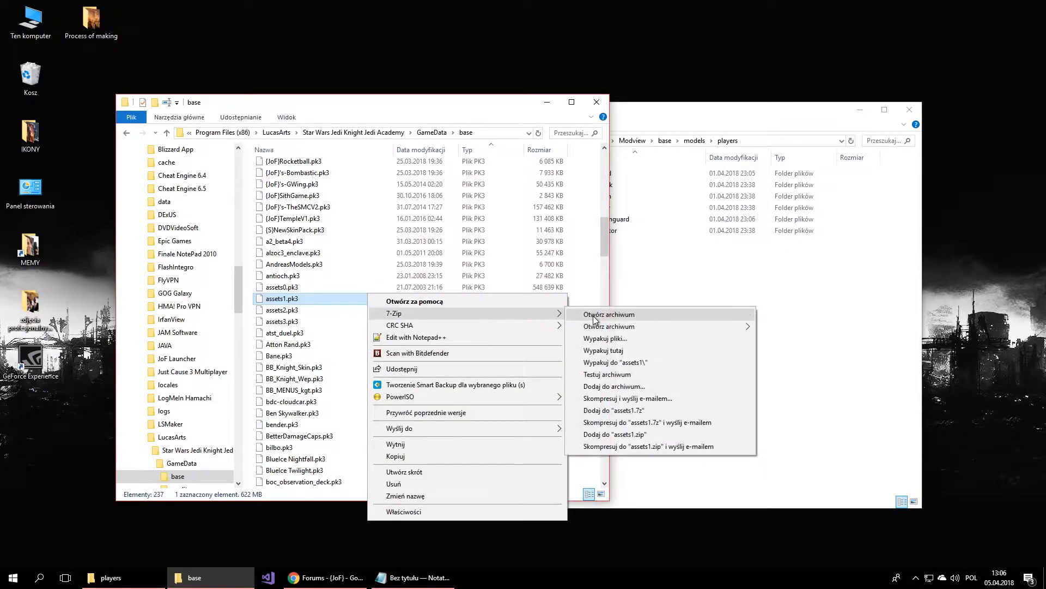
click(594, 314)
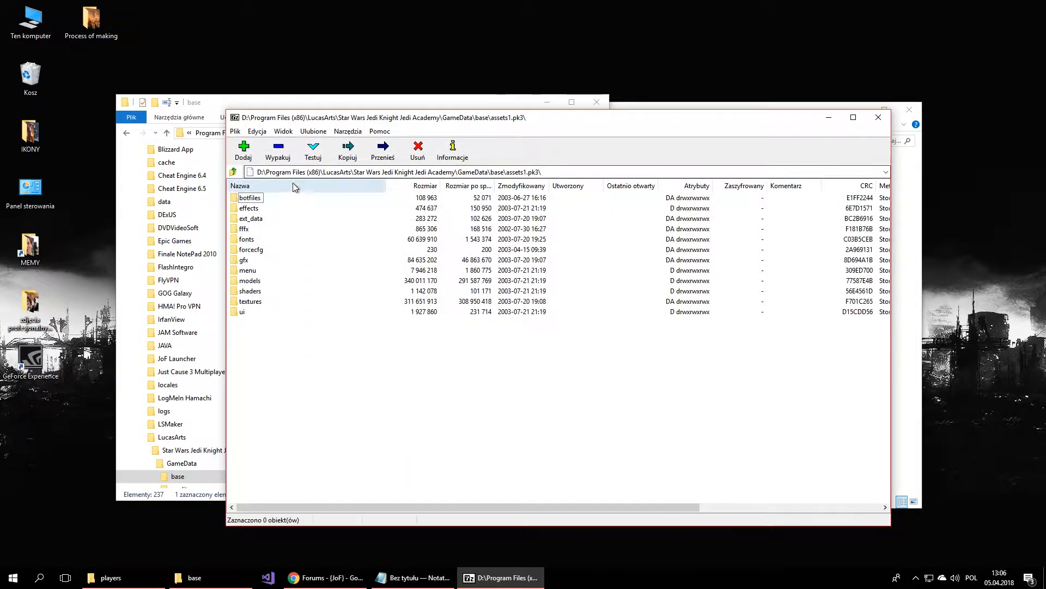
Step: Go to models\players inside the assets1.pk3 archive and select the _humanoid folder
double_click(252, 281)
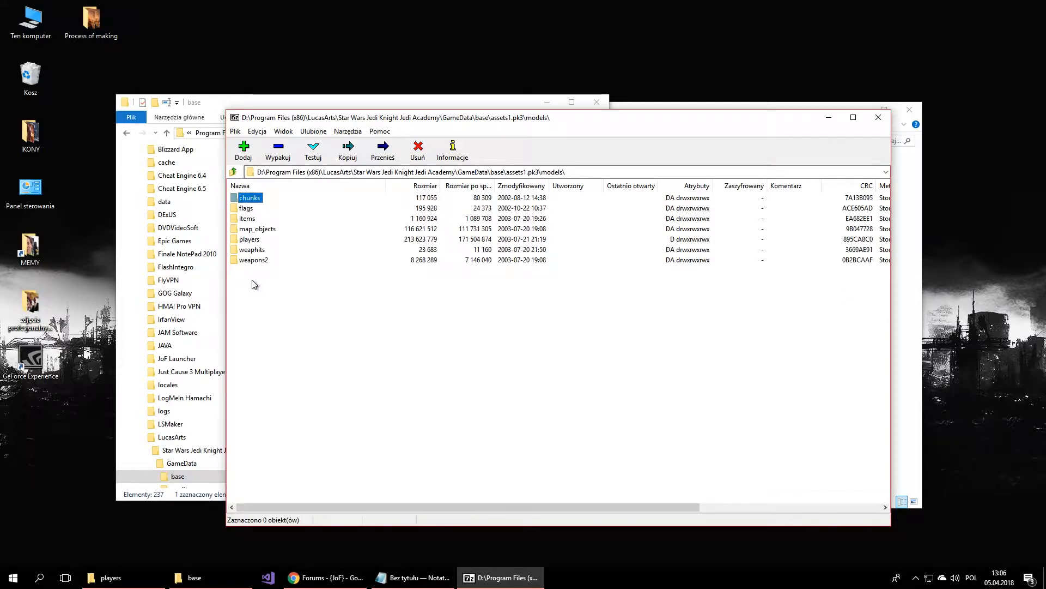
double_click(252, 240)
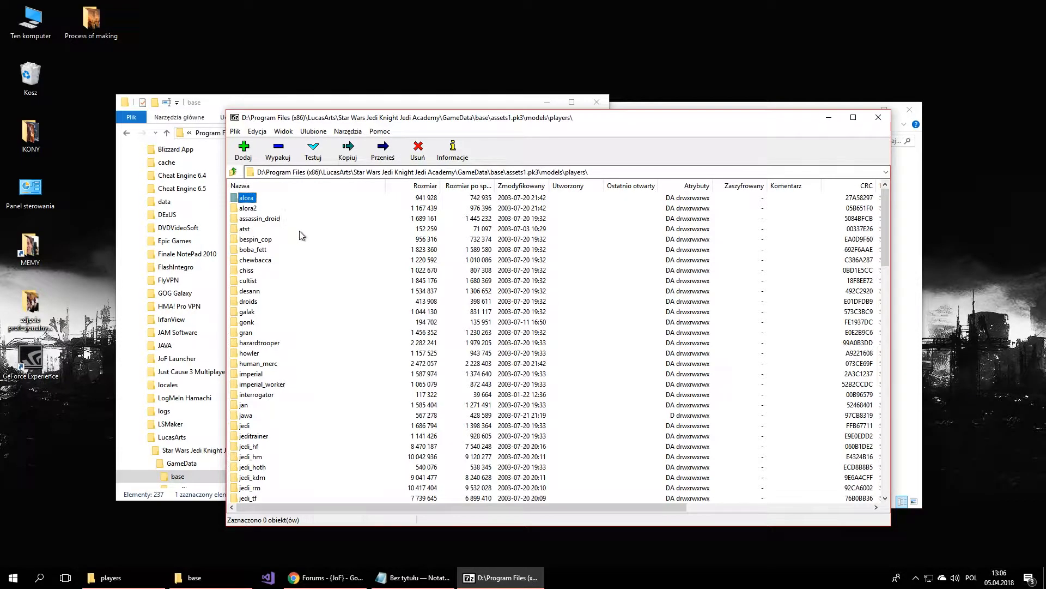
scroll(302, 234, down, 20)
scroll(289, 238, up, 3)
click(256, 353)
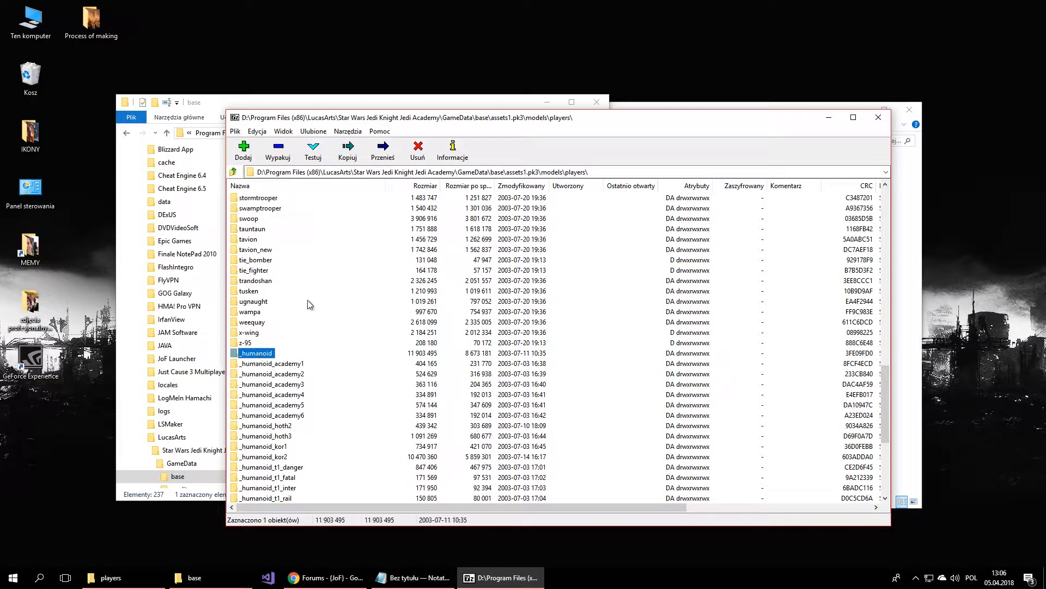
Step: Arrange the archive beside Modview's players folder, try to copy _humanoid into that folder, and cancel the file replacement
drag(349, 122, 142, 158)
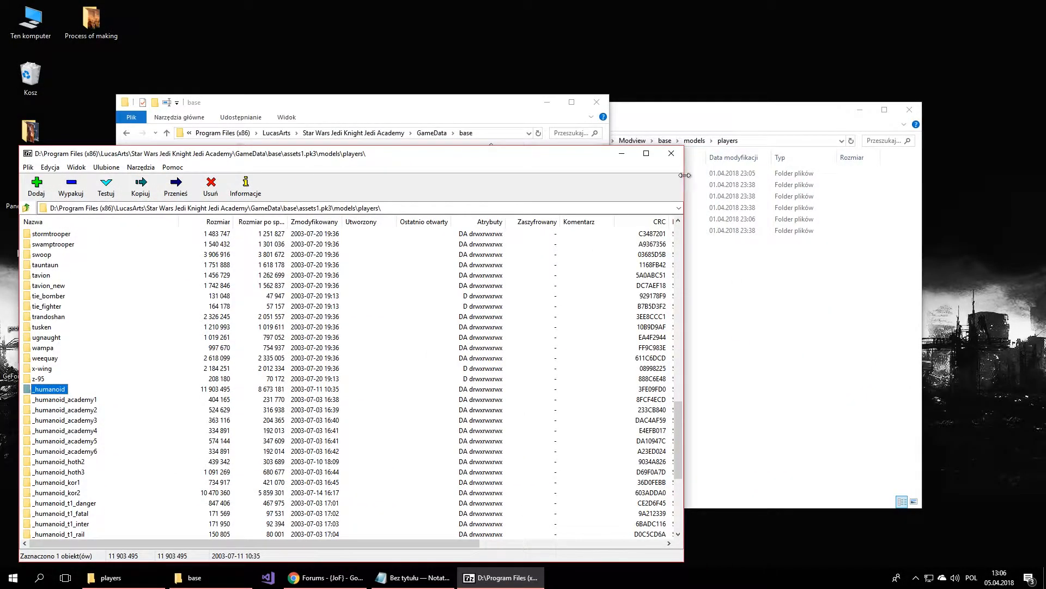
drag(685, 175, 339, 175)
drag(696, 114, 655, 173)
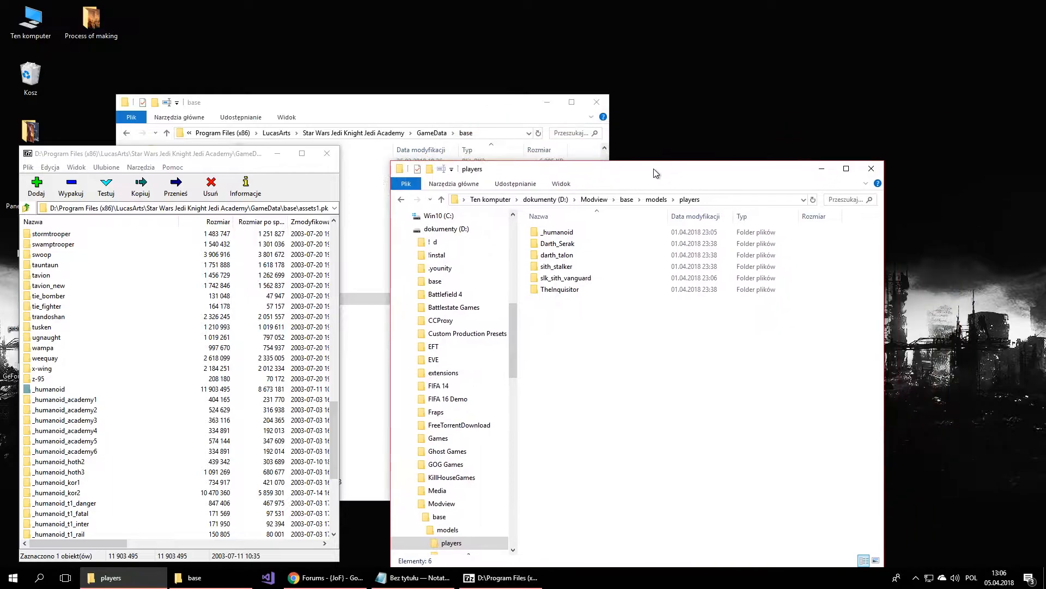
drag(100, 388, 697, 357)
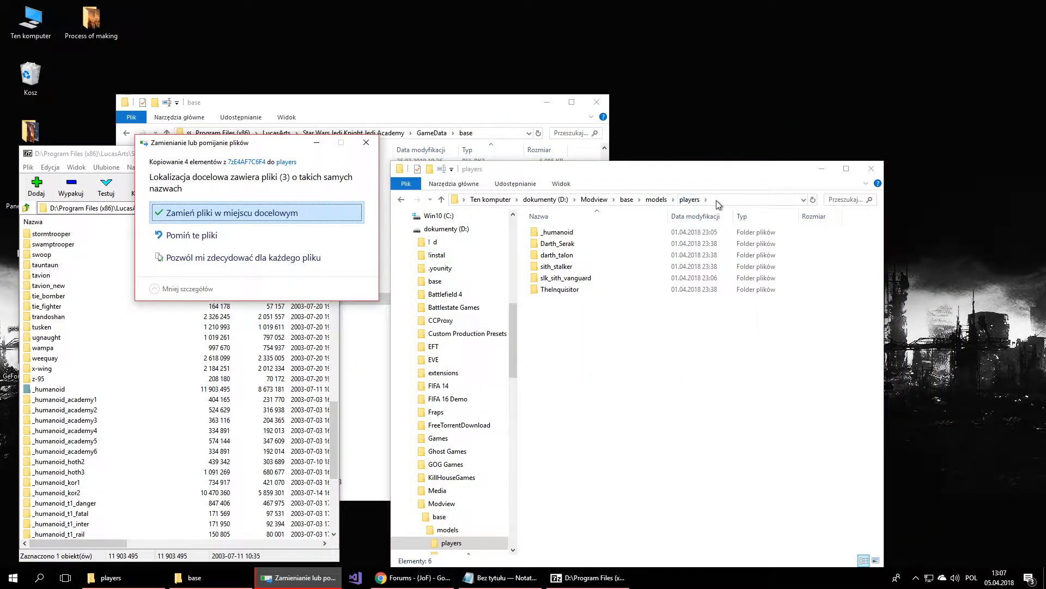
click(365, 145)
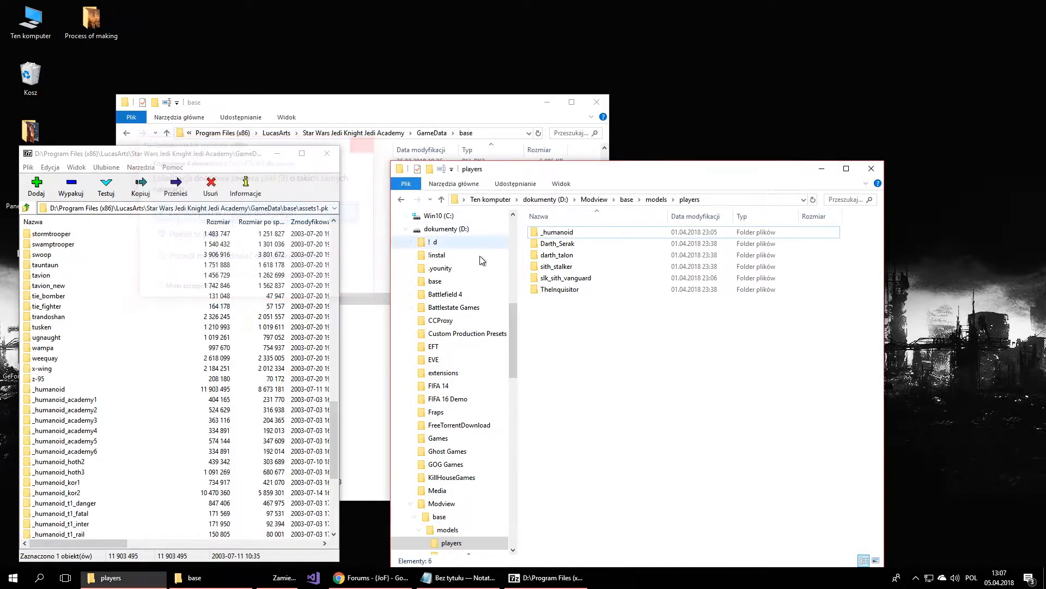
Step: Reposition the archive and players windows, and close the assets1.pk3 archive
drag(188, 153, 236, 48)
drag(600, 168, 623, 89)
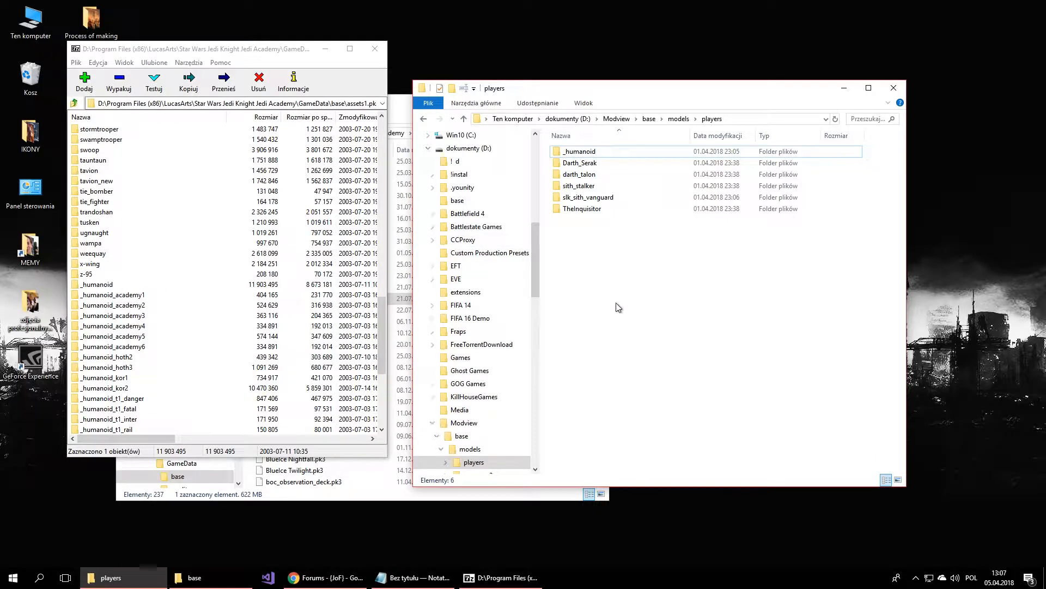
drag(251, 49, 225, 133)
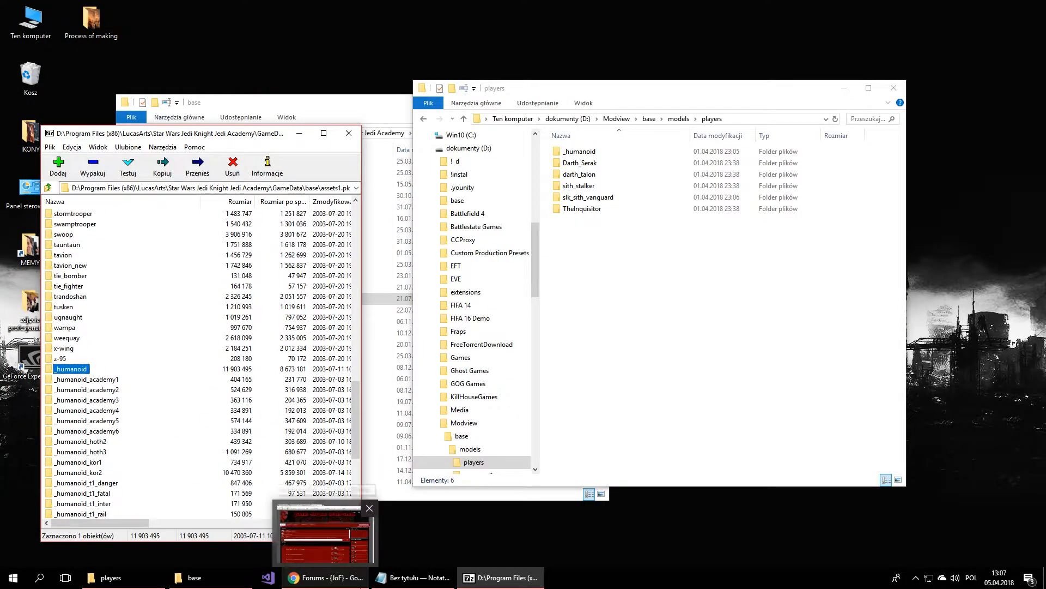
click(357, 137)
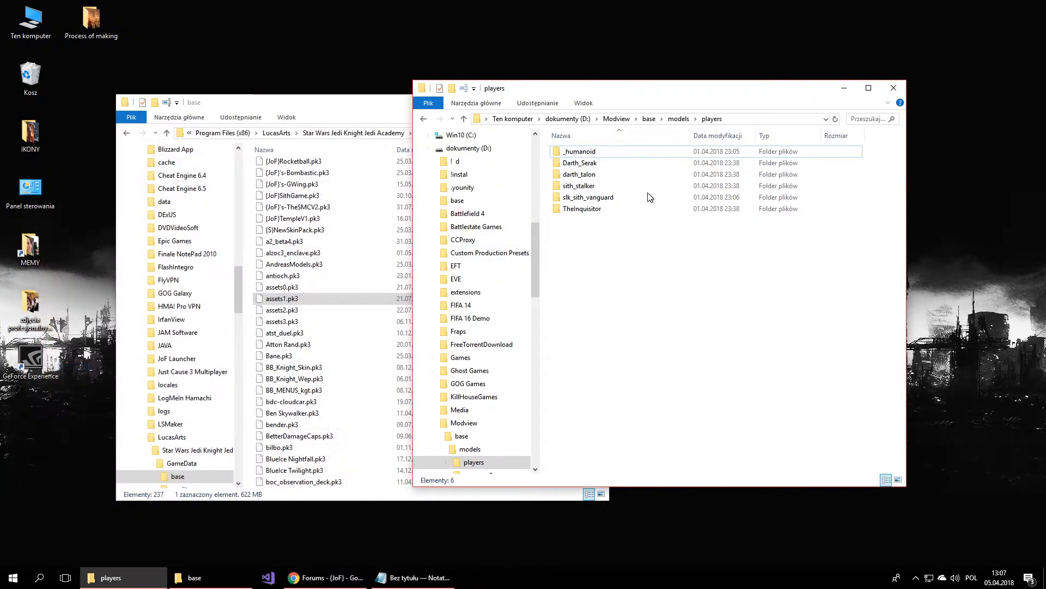
Step: Tile the game's base folder and Modview's players folder side by side, each filling half the screen
drag(574, 86, 657, 93)
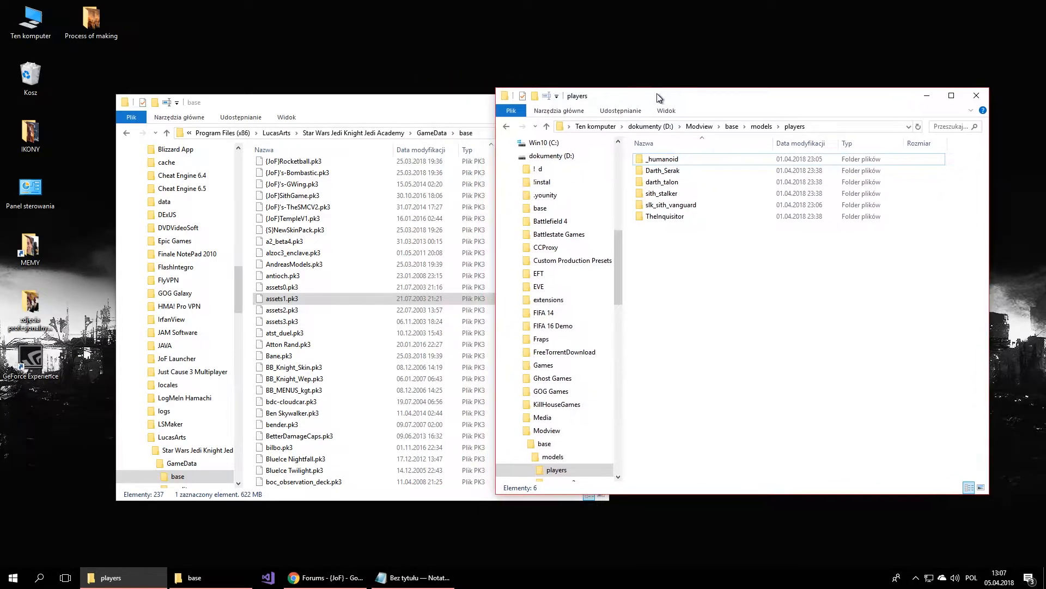
drag(375, 115, 20, 153)
click(547, 163)
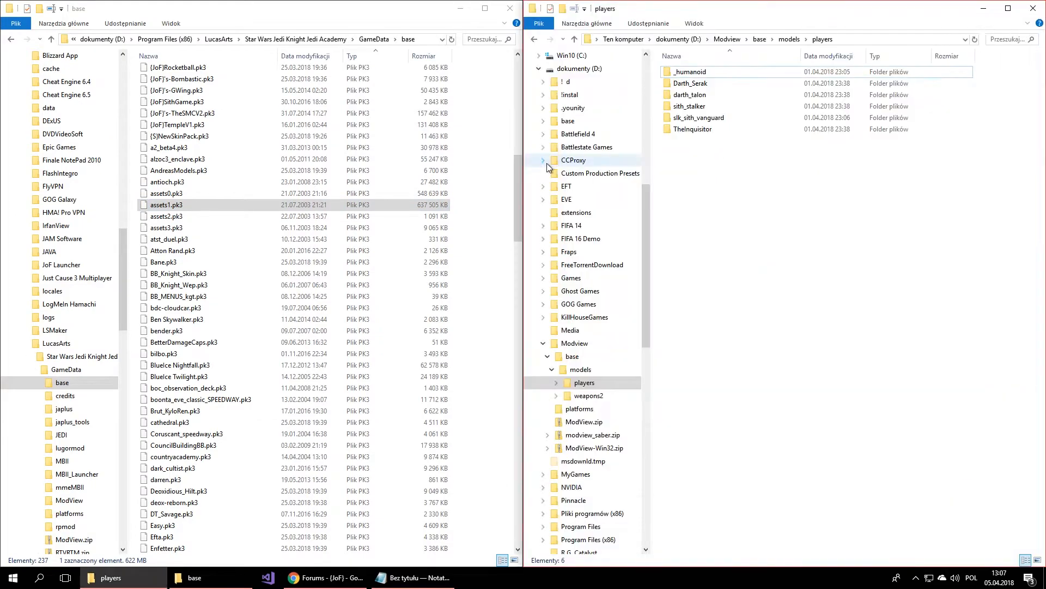
Step: Find SLK_Sith_Vanguard.pk3 in the game's base folder and open it as an archive in 7-Zip
scroll(388, 233, down, 1)
scroll(388, 238, up, 15)
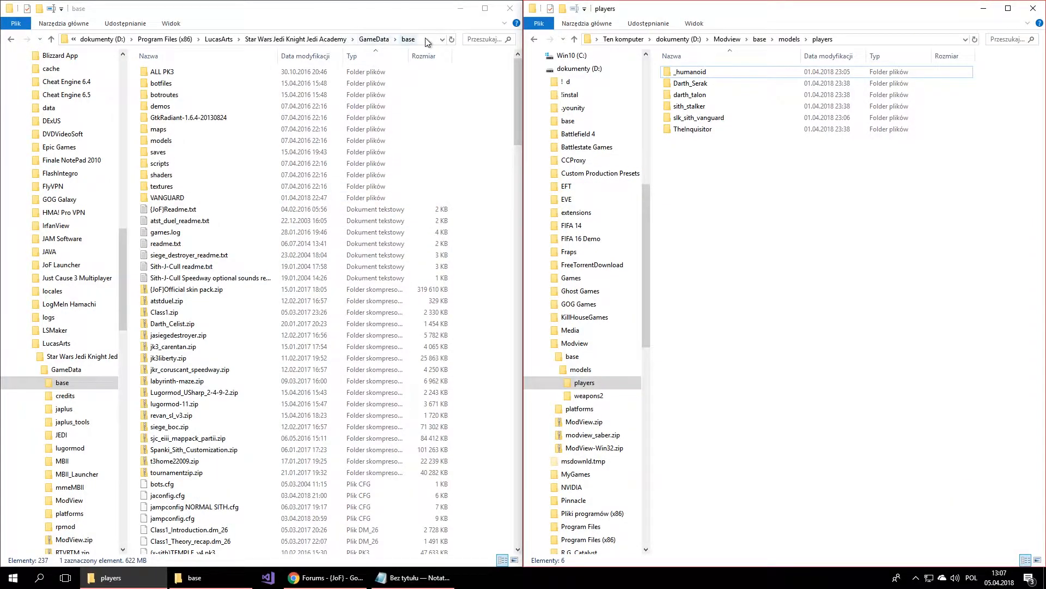
drag(516, 87, 489, 421)
click(237, 362)
right_click(238, 360)
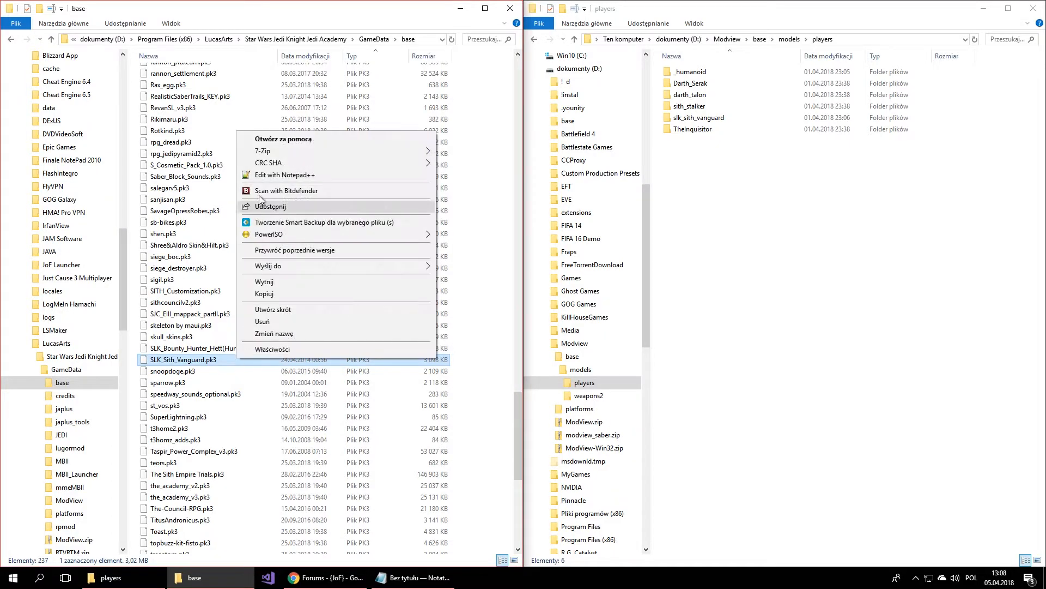
click(482, 153)
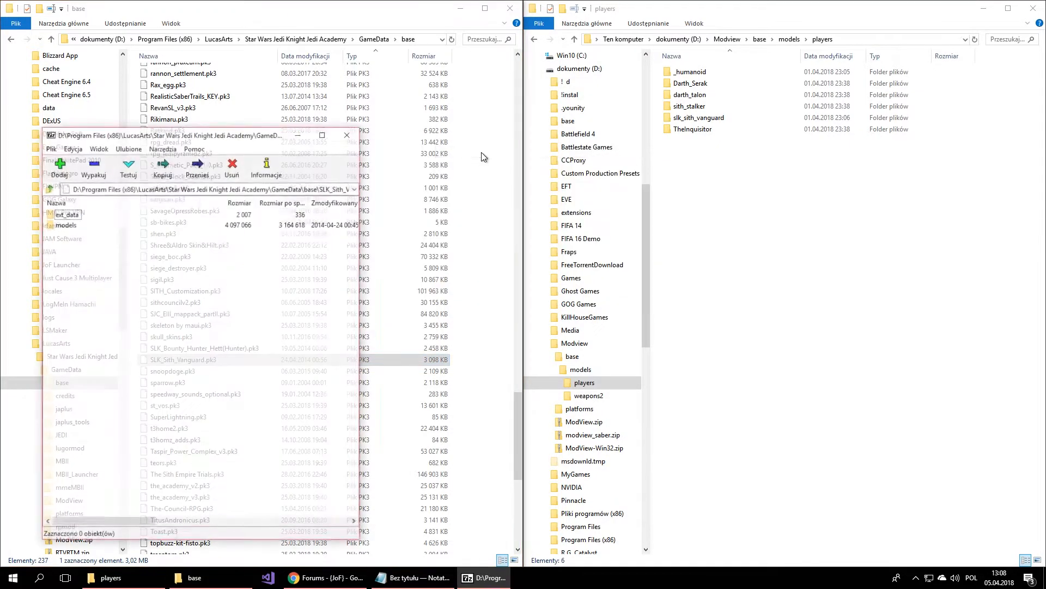
Step: Move the archive window clear and go to models\players inside it to show the slk_sith_vanguard folder
drag(199, 133, 286, 90)
double_click(147, 181)
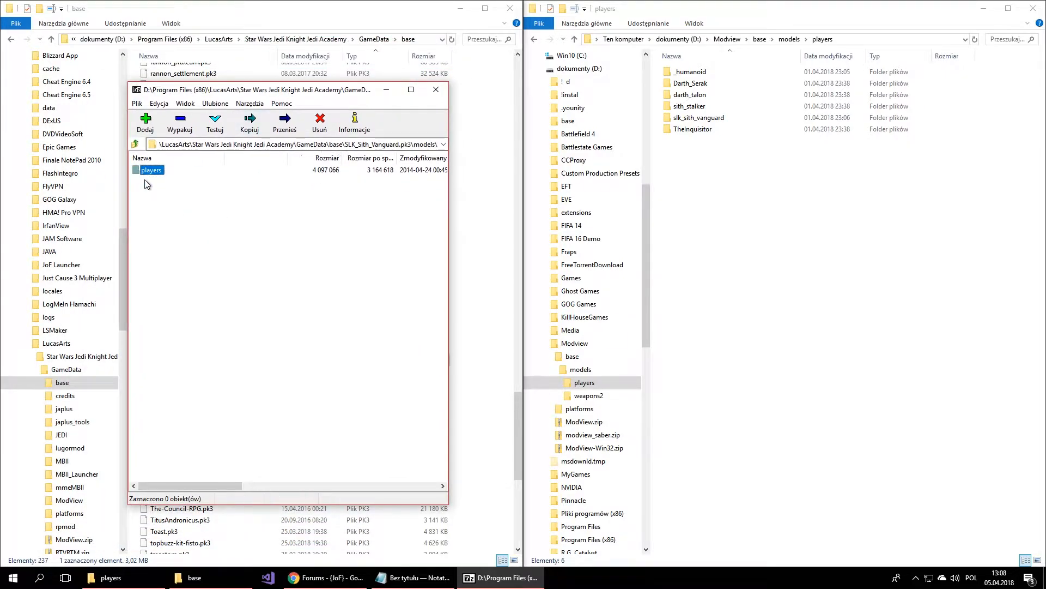
double_click(160, 171)
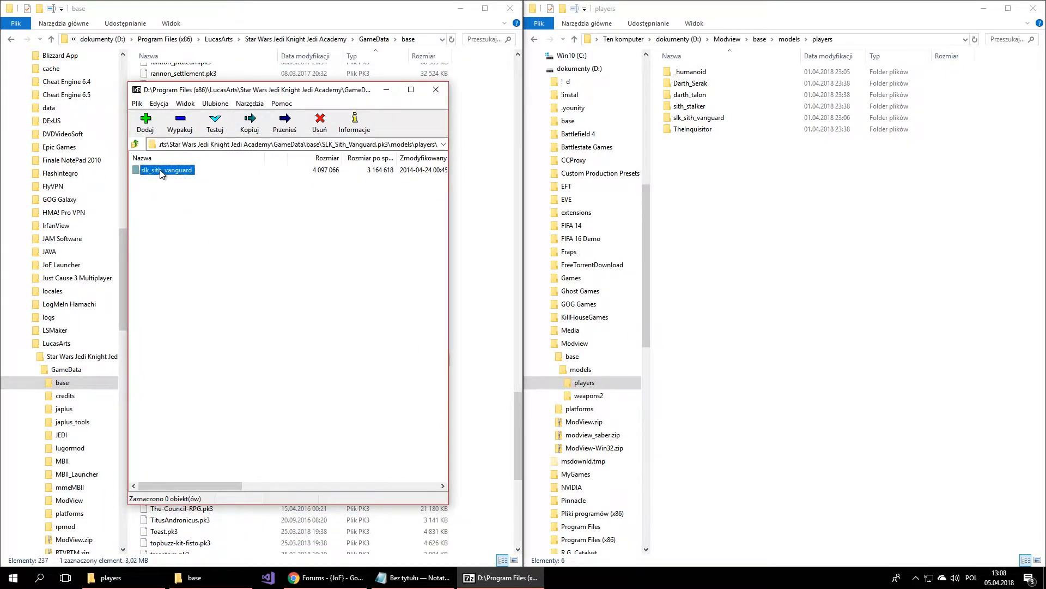
drag(183, 182, 763, 245)
drag(349, 494, 154, 489)
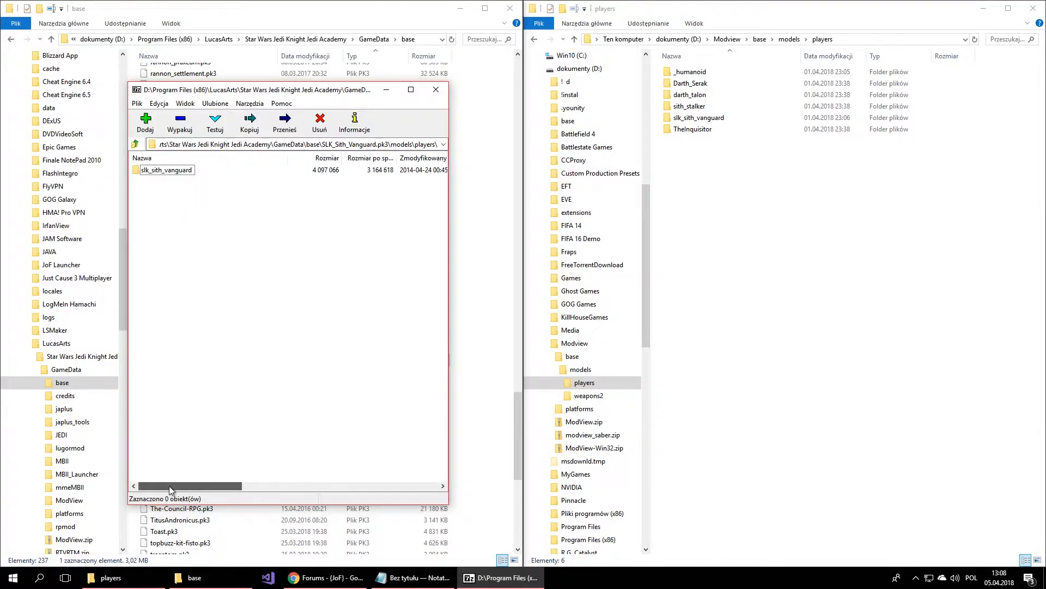
Step: Retrace the archive's path from its root to models\players and compare it with slk_sith_vanguard in Modview's players folder
click(134, 143)
click(135, 144)
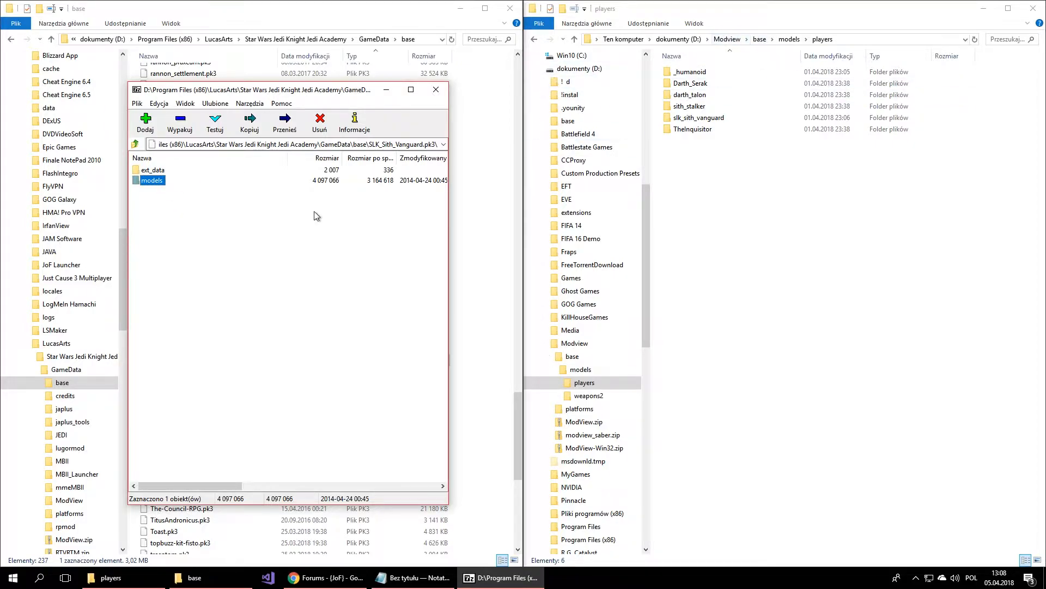
double_click(146, 180)
double_click(155, 172)
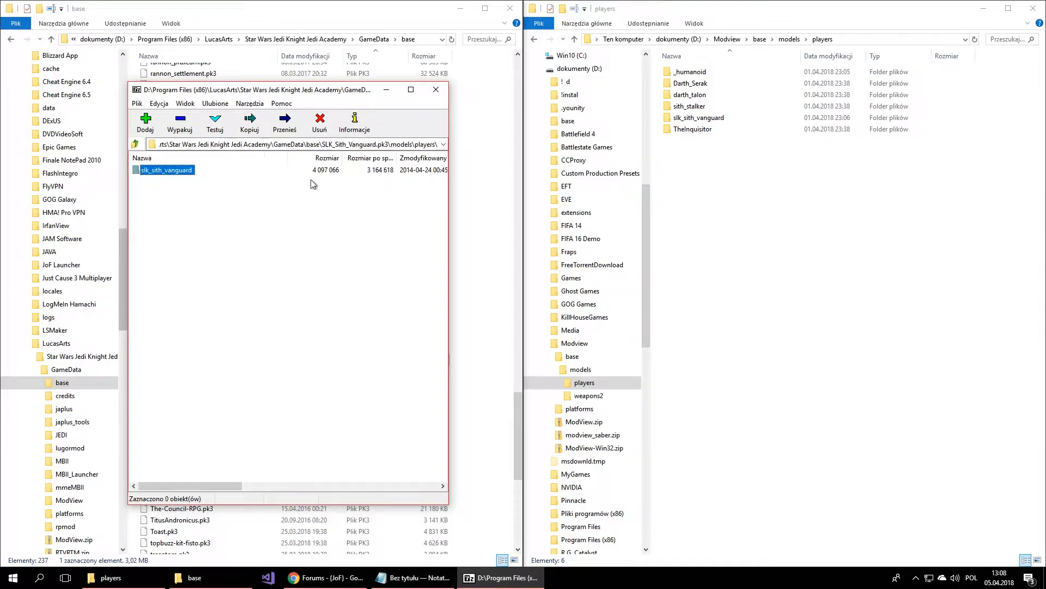
click(909, 220)
click(699, 121)
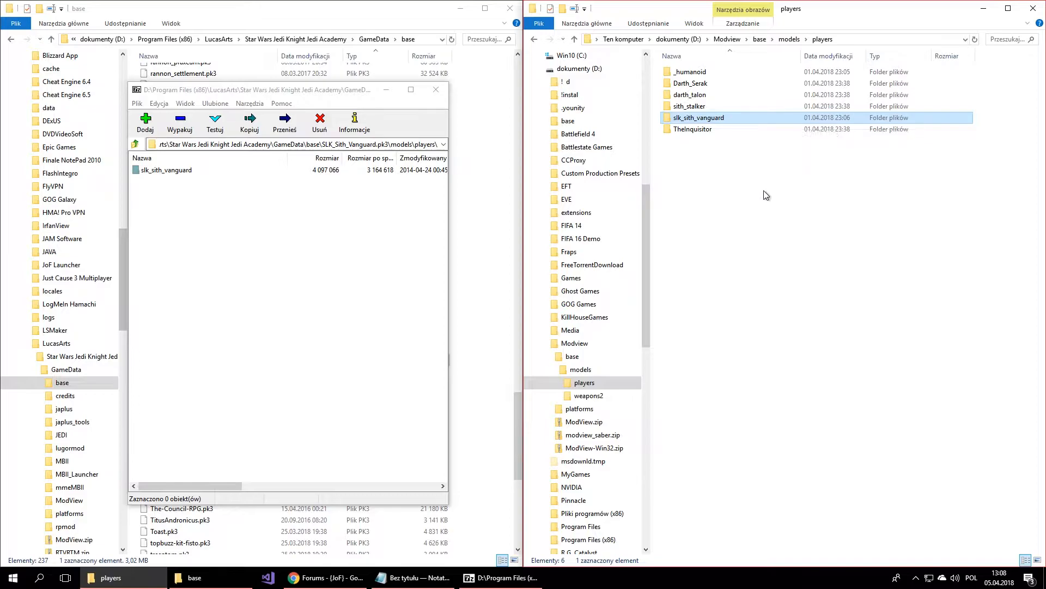
drag(763, 191, 702, 171)
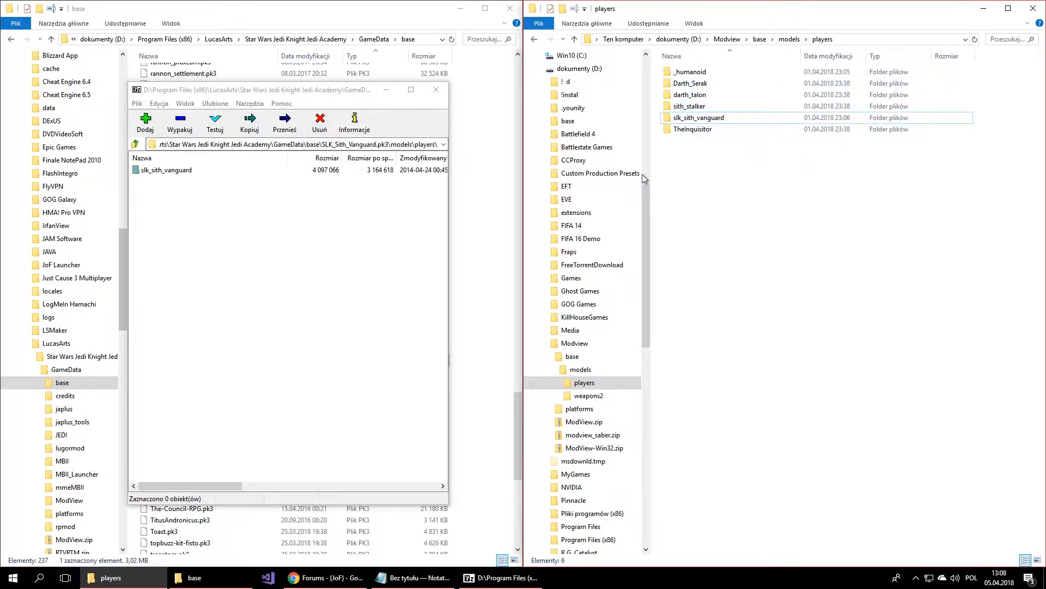
Step: Return to the root of the SLK_Sith_Vanguard.pk3 archive and close it
click(136, 144)
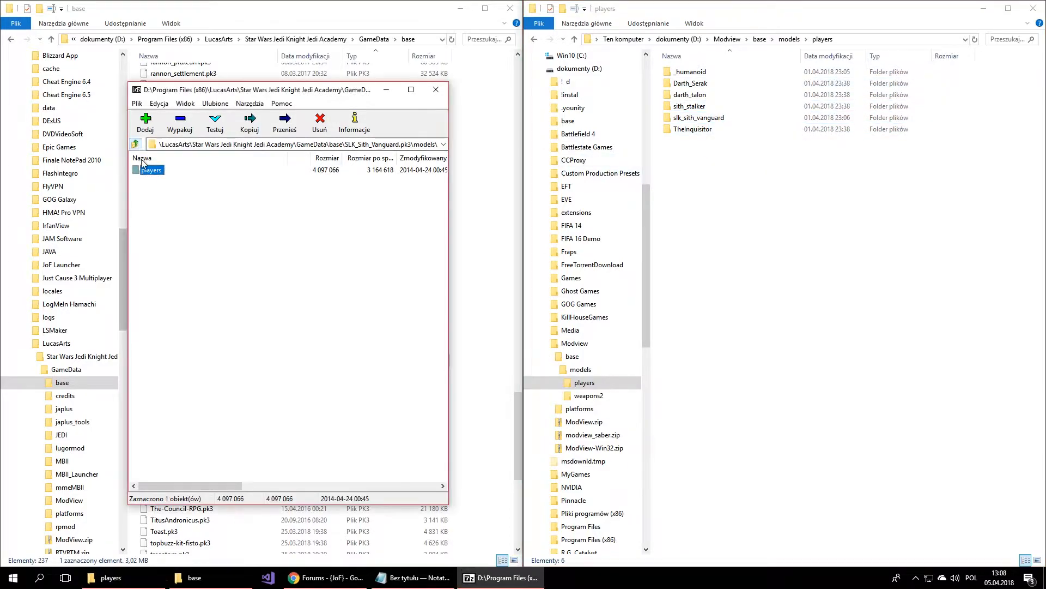
click(136, 144)
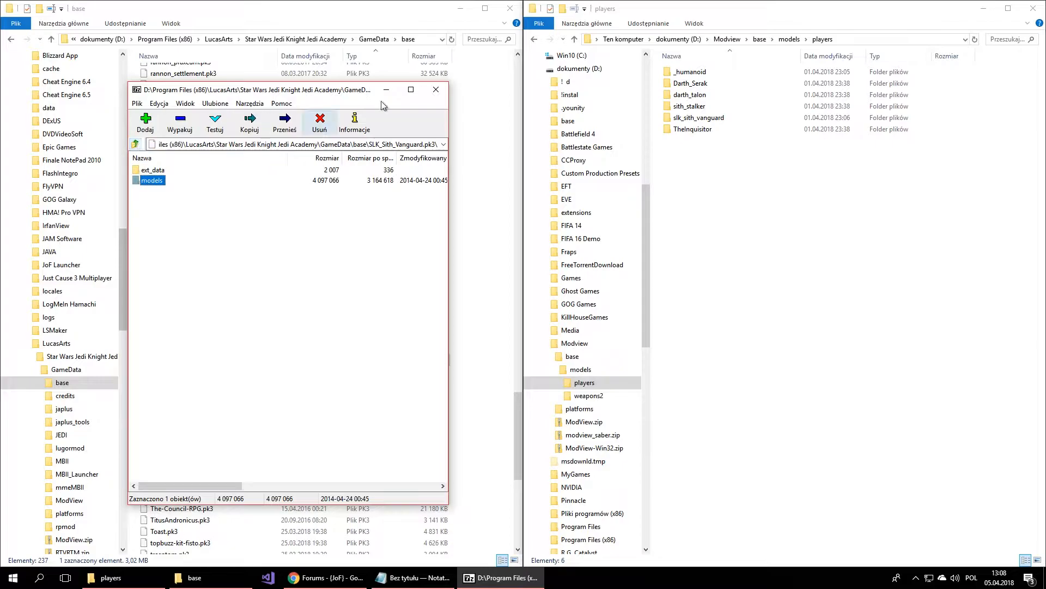
click(436, 88)
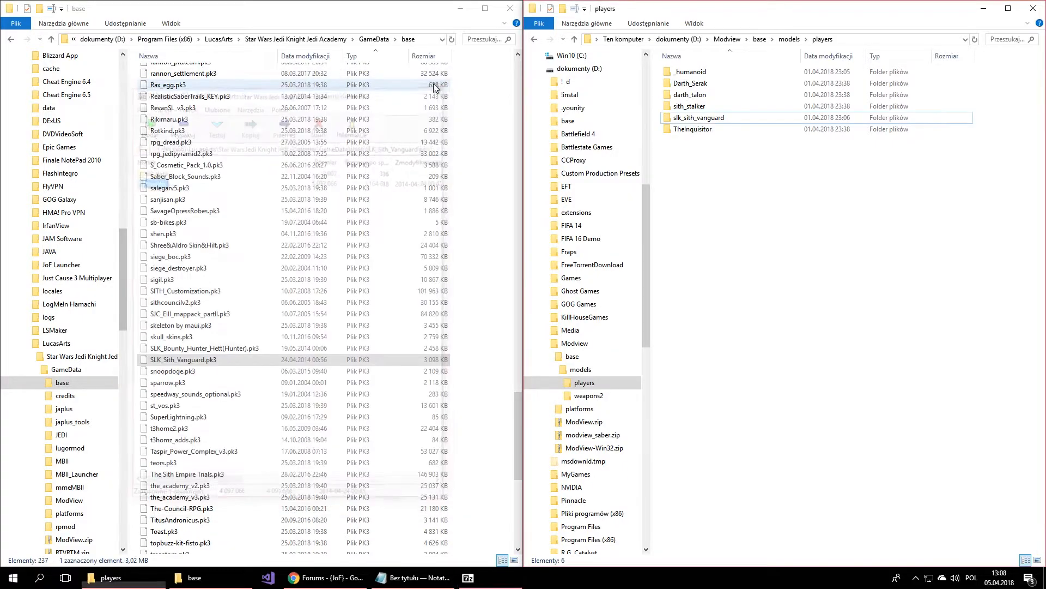
click(484, 106)
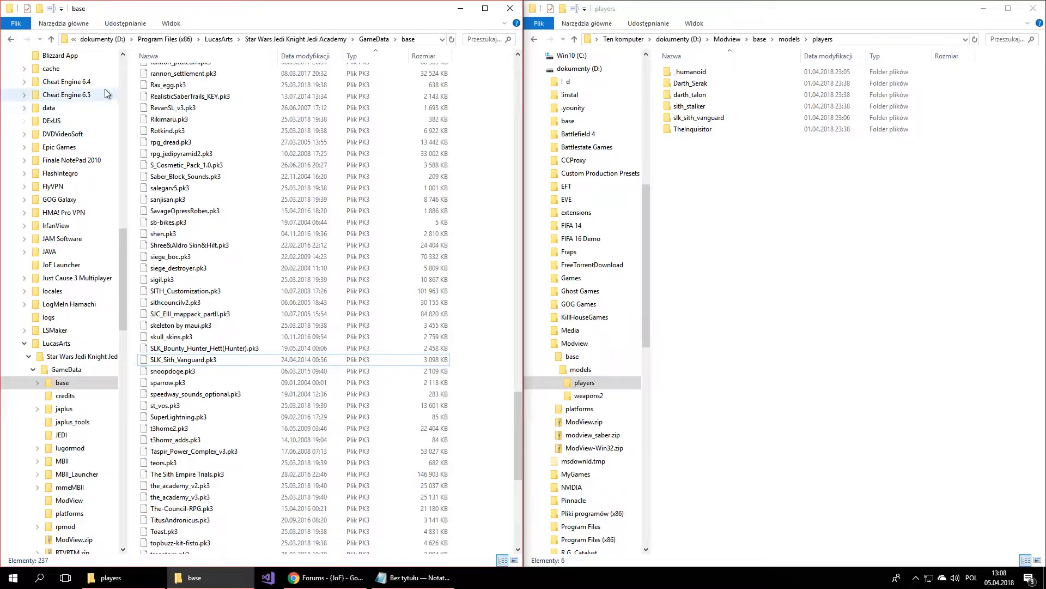
scroll(364, 266, down, 8)
scroll(363, 270, up, 20)
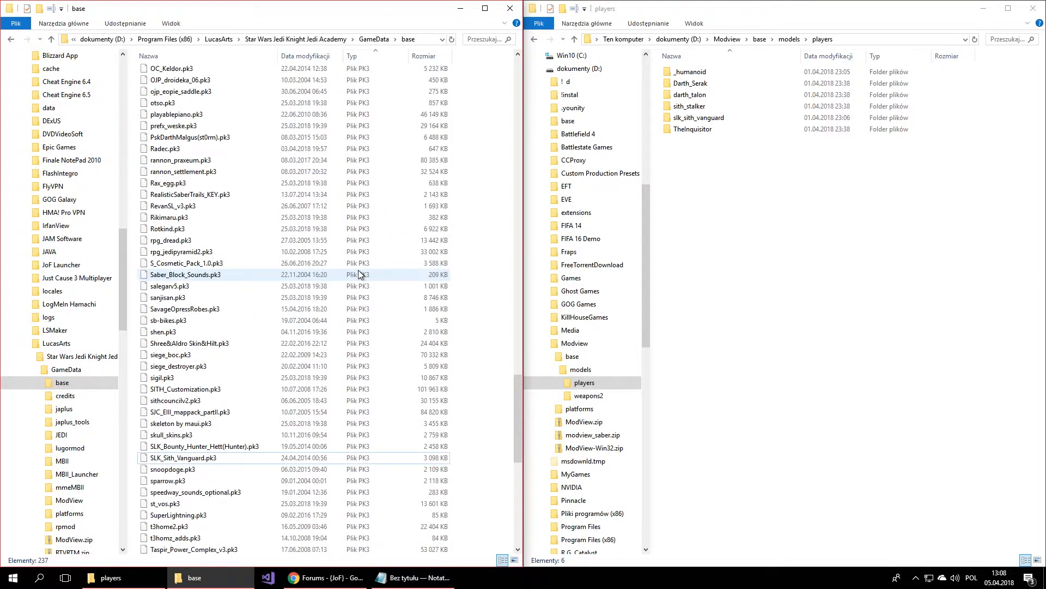
scroll(359, 274, up, 11)
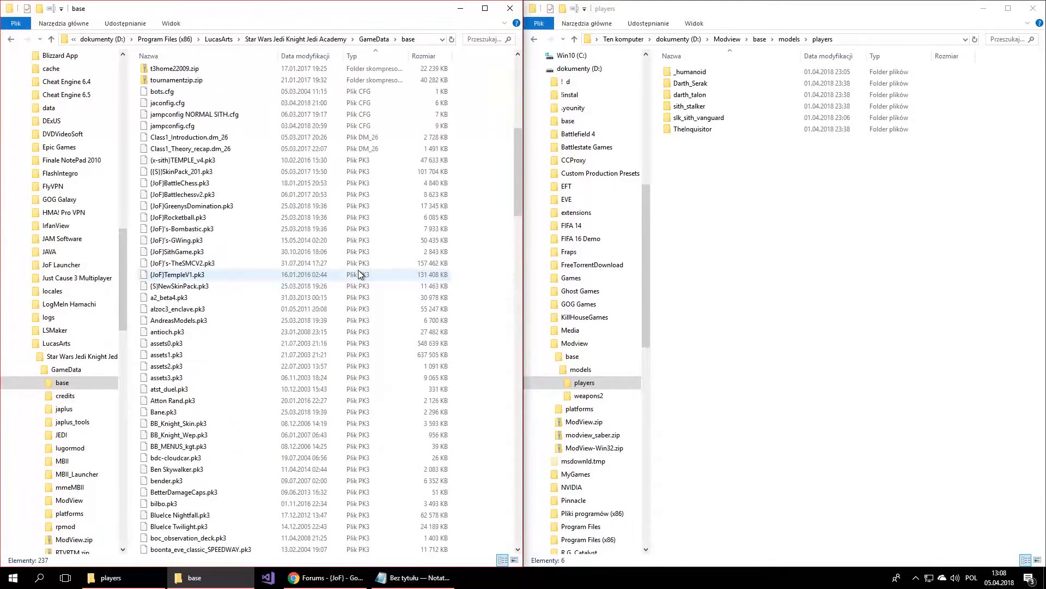
Step: Examine the contents of Modview's base\models\weapons2 folder and return to the models folder
click(874, 173)
click(788, 39)
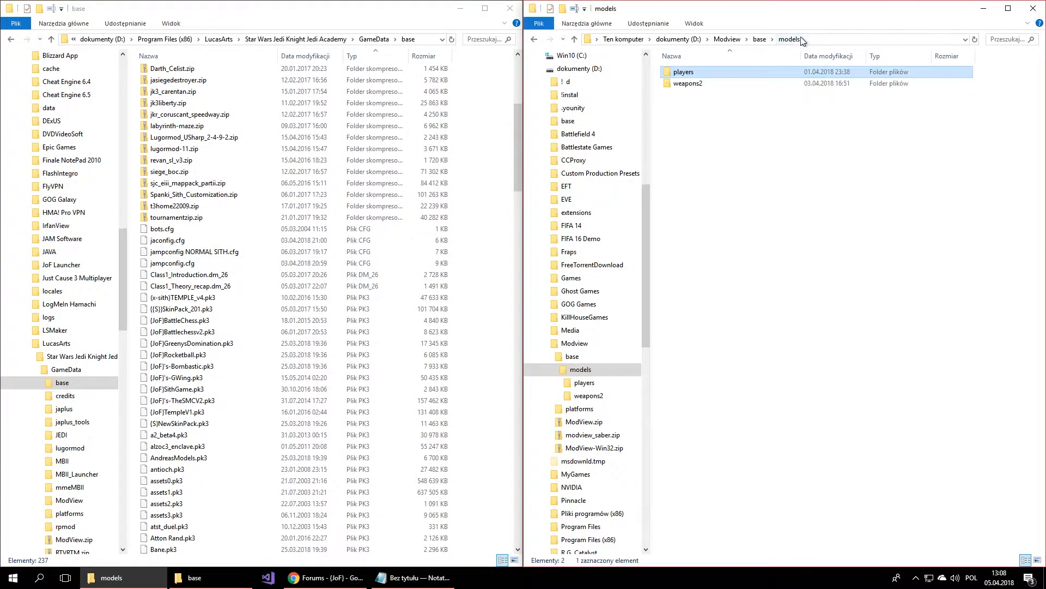
double_click(695, 85)
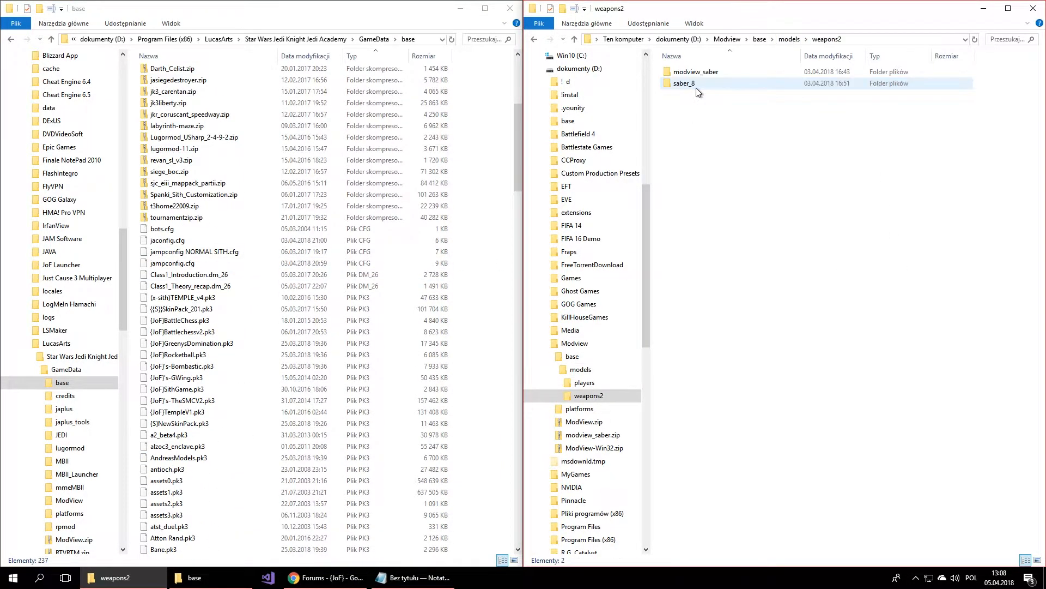
click(790, 39)
scroll(222, 272, up, 7)
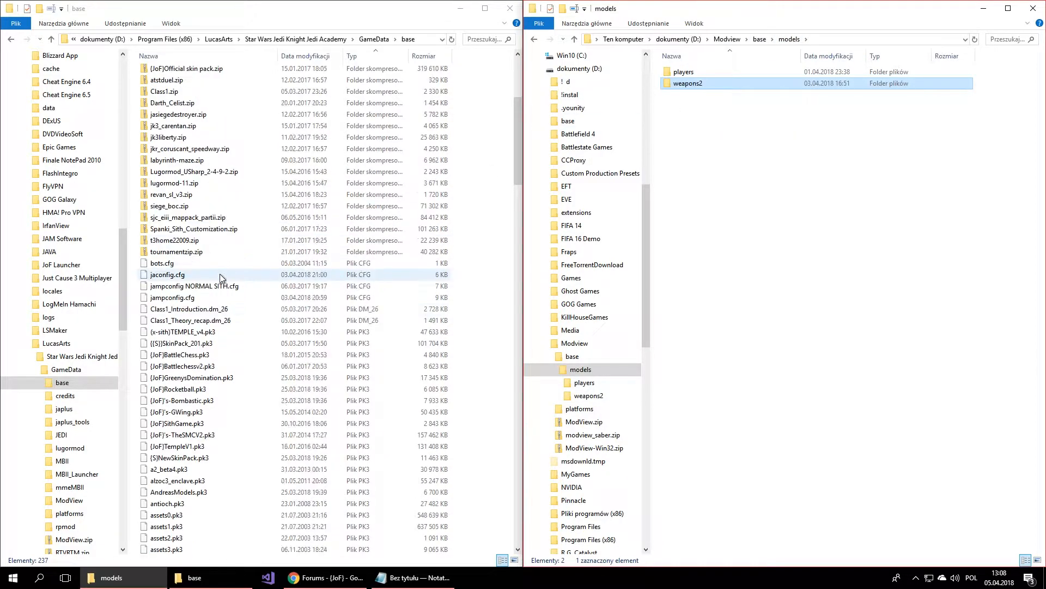
Step: Open the game's assets0.pk3 and assets1.pk3 archives in 7-Zip and move the archive window clear of the Modview folder
scroll(220, 263, down, 13)
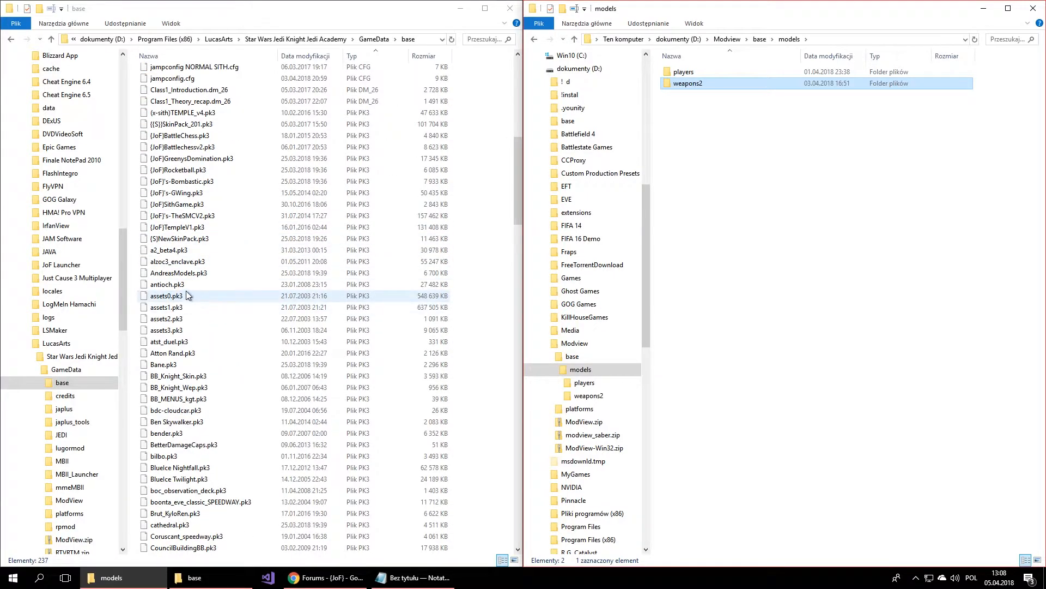
right_click(187, 293)
mouse_move(234, 312)
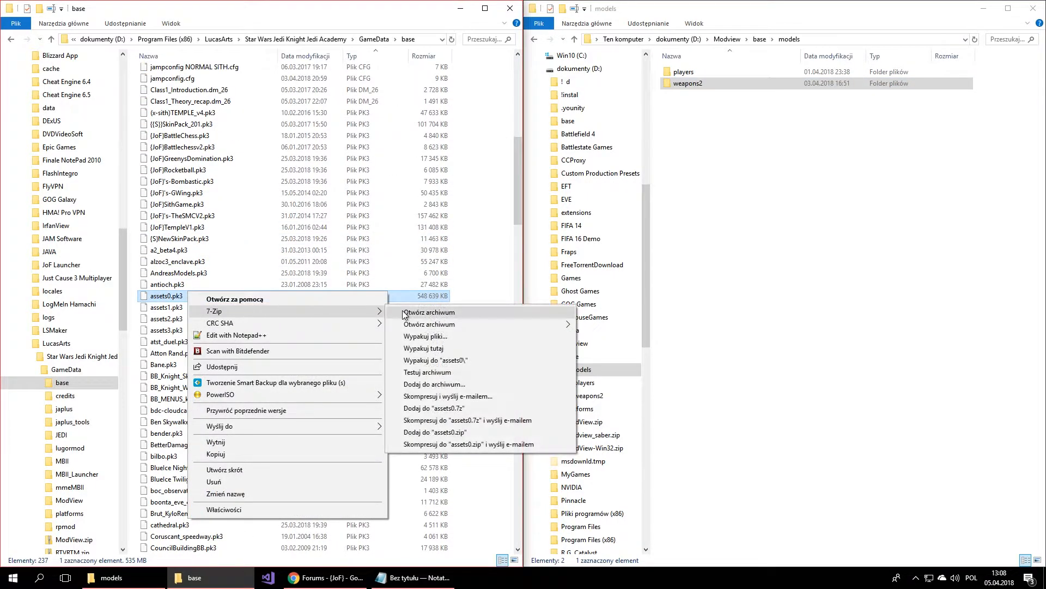
click(428, 313)
drag(208, 88, 576, 76)
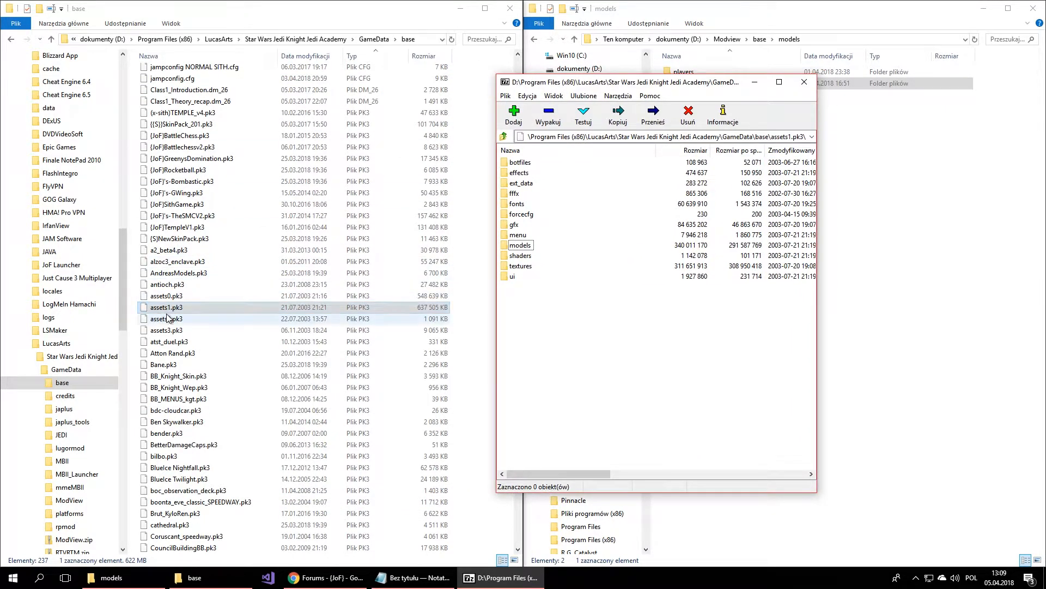
drag(668, 85, 279, 122)
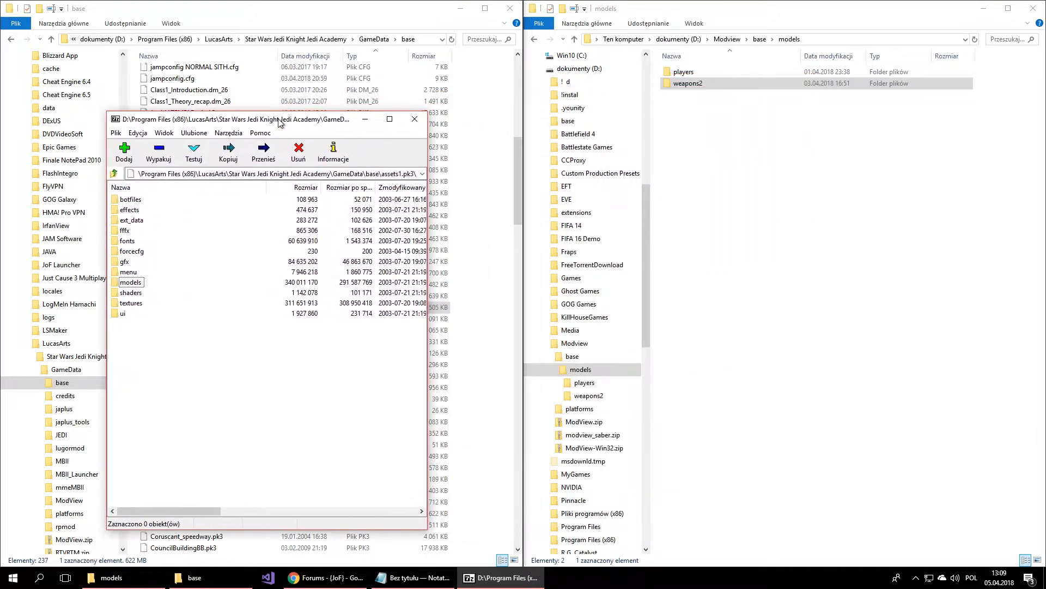
Step: Browse the assets1.pk3 archive to models\weapons2, checking weaphits on the way, and locate the saber_8 folder
double_click(134, 283)
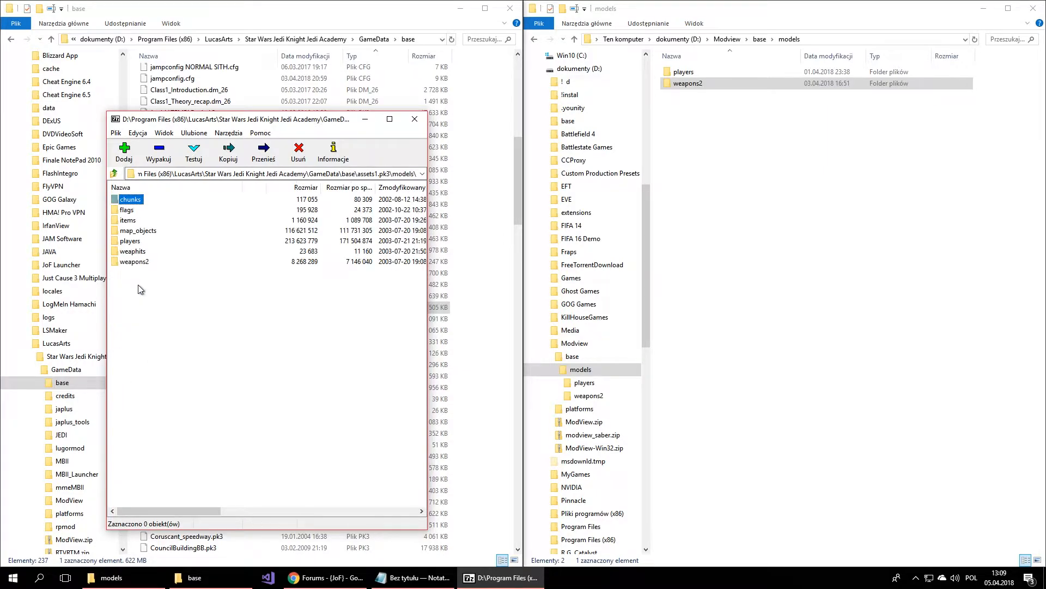
double_click(133, 253)
key(BackSpace)
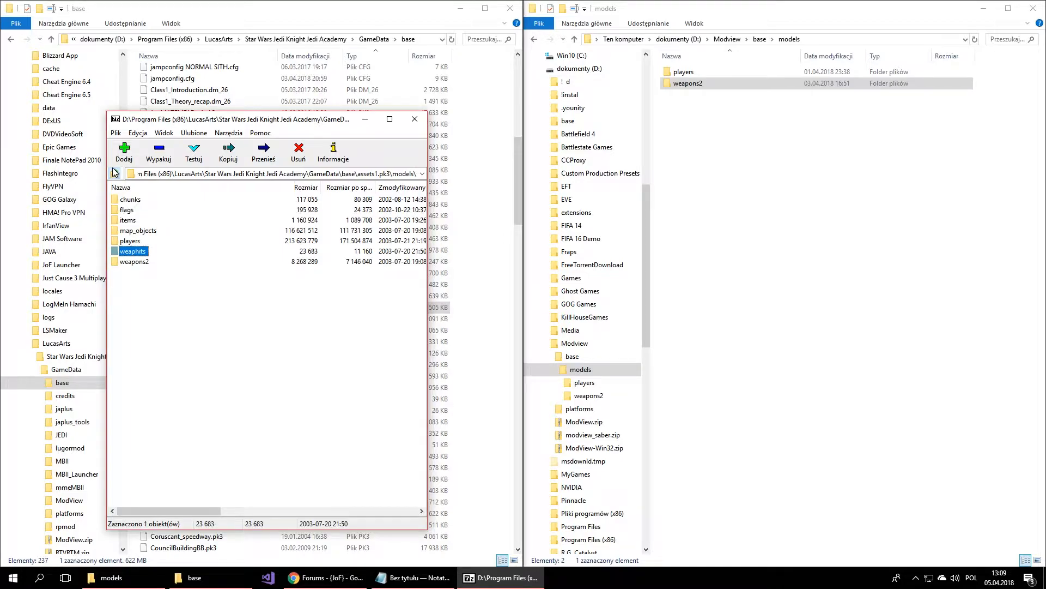
double_click(134, 262)
scroll(147, 232, down, 3)
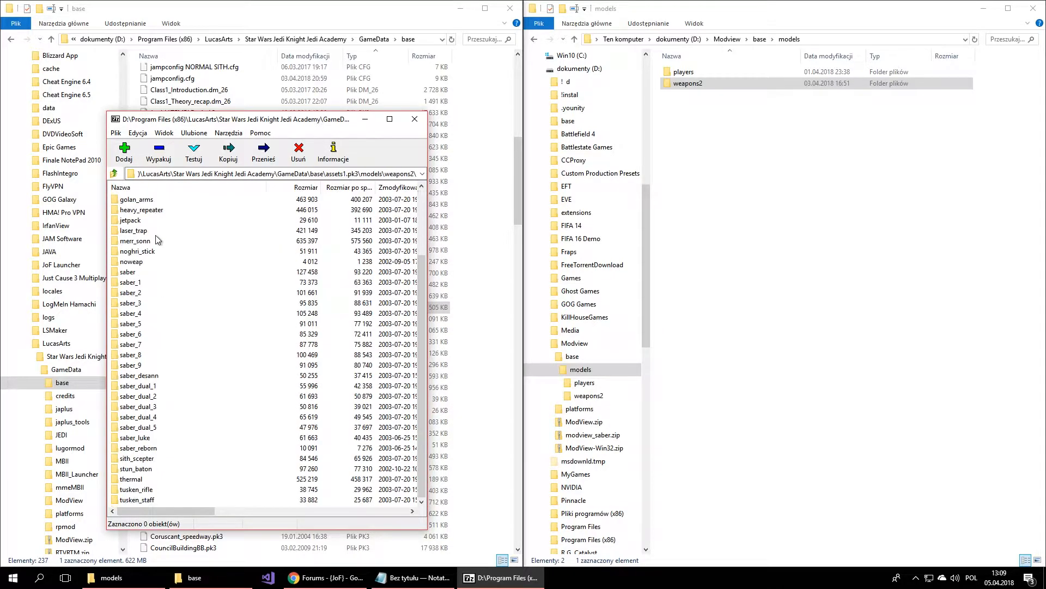
click(138, 355)
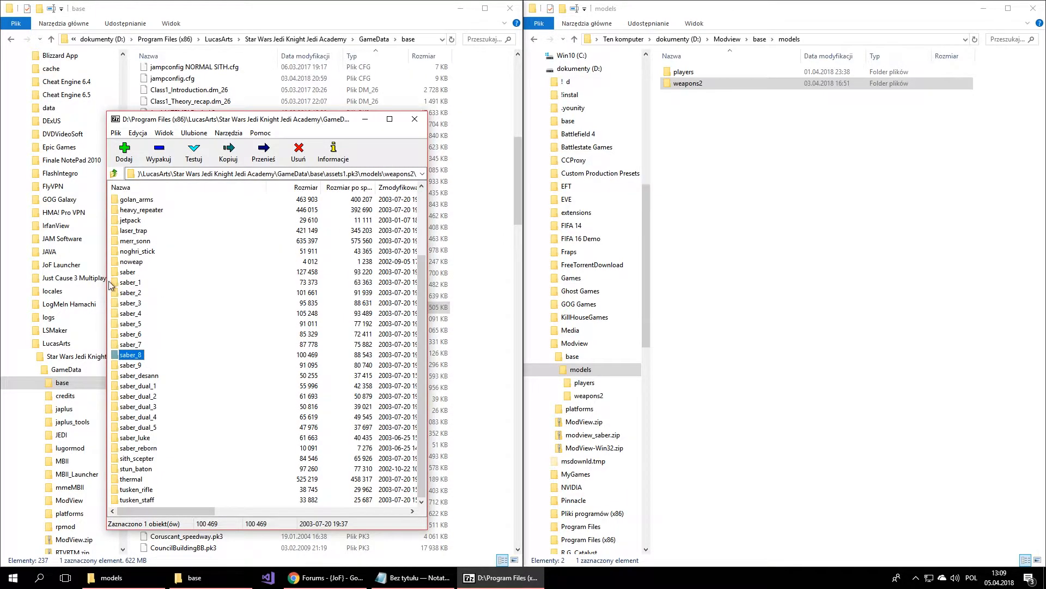
drag(172, 285, 1045, 545)
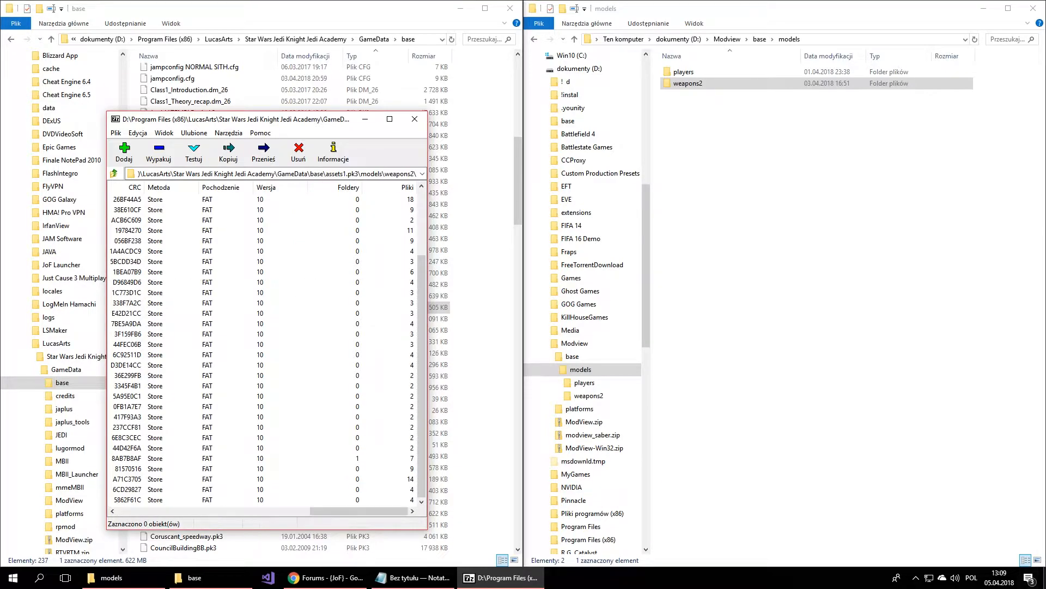
drag(381, 512, 177, 503)
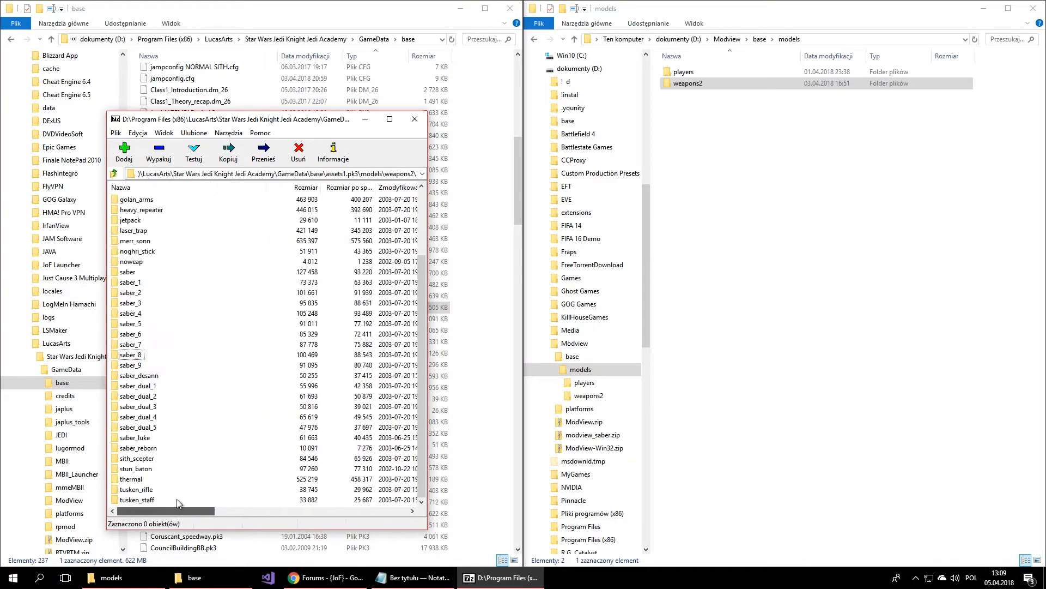
Step: Compare the archive's saber_8 folder with Modview's base\models\weapons2\saber_8 contents and return to Modview's weapons2 folder
mouse_move(518, 169)
mouse_down()
mouse_move(511, 501)
mouse_move(507, 182)
mouse_up()
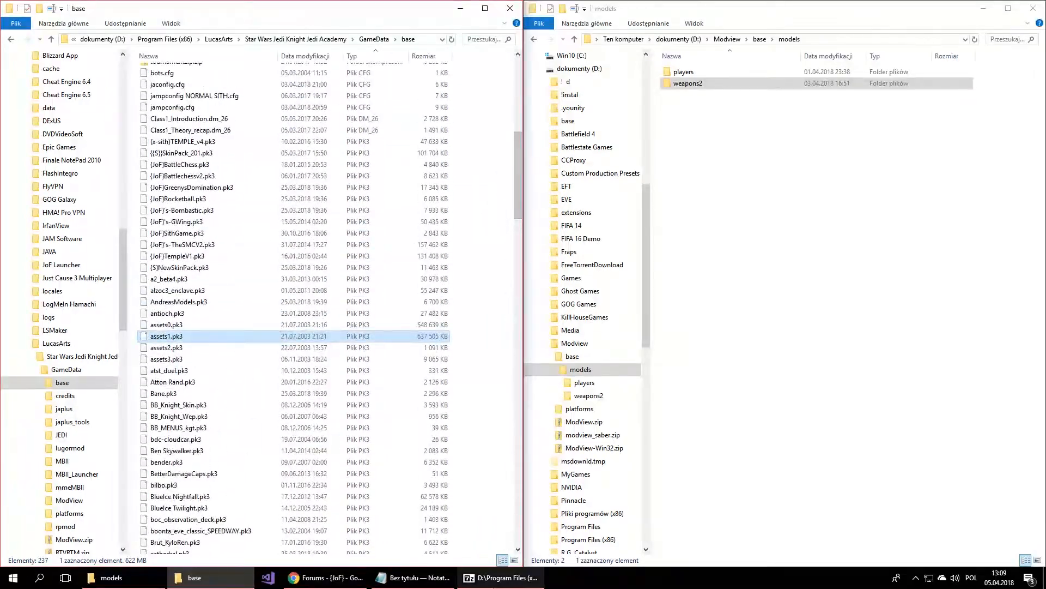
click(500, 577)
click(131, 355)
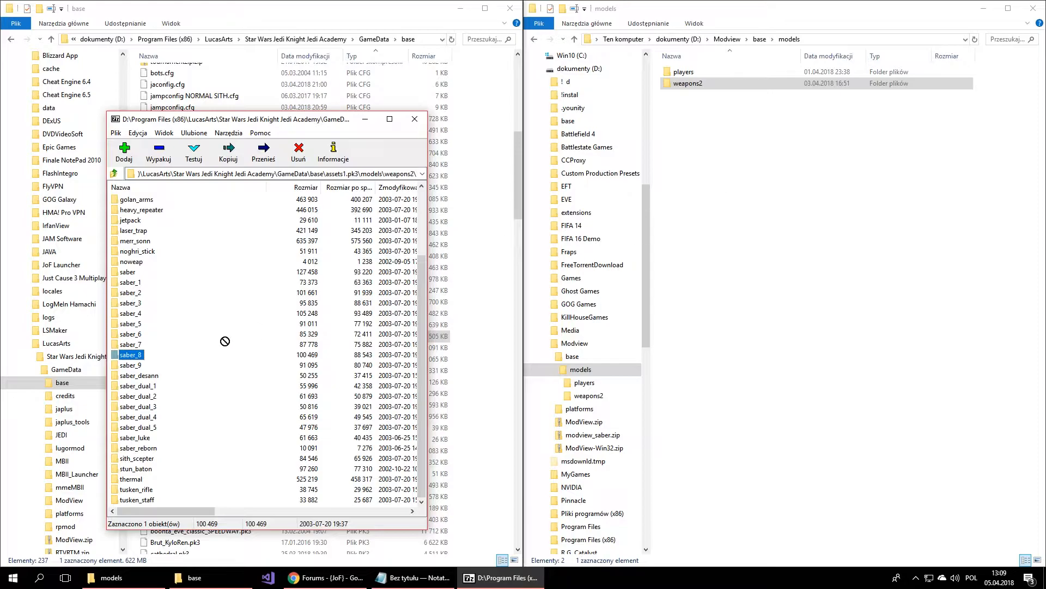
drag(181, 373, 232, 310)
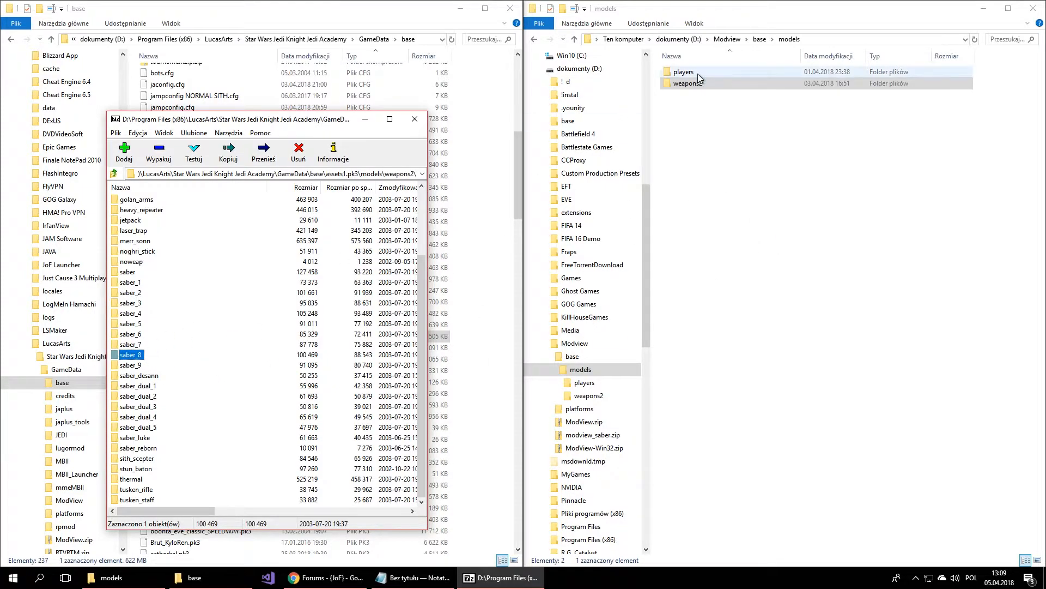
double_click(719, 86)
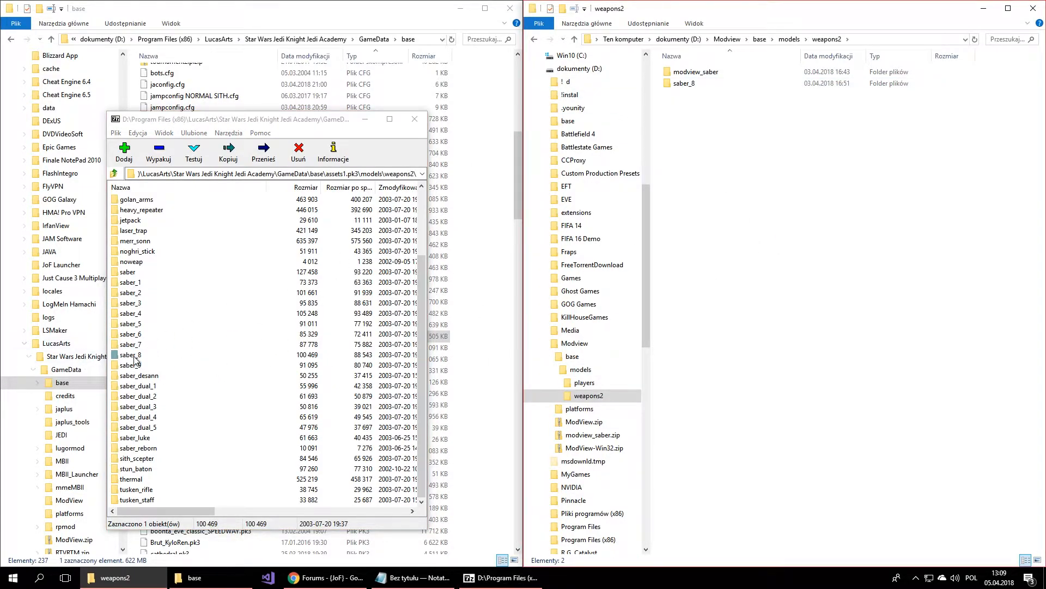
drag(173, 367, 1045, 548)
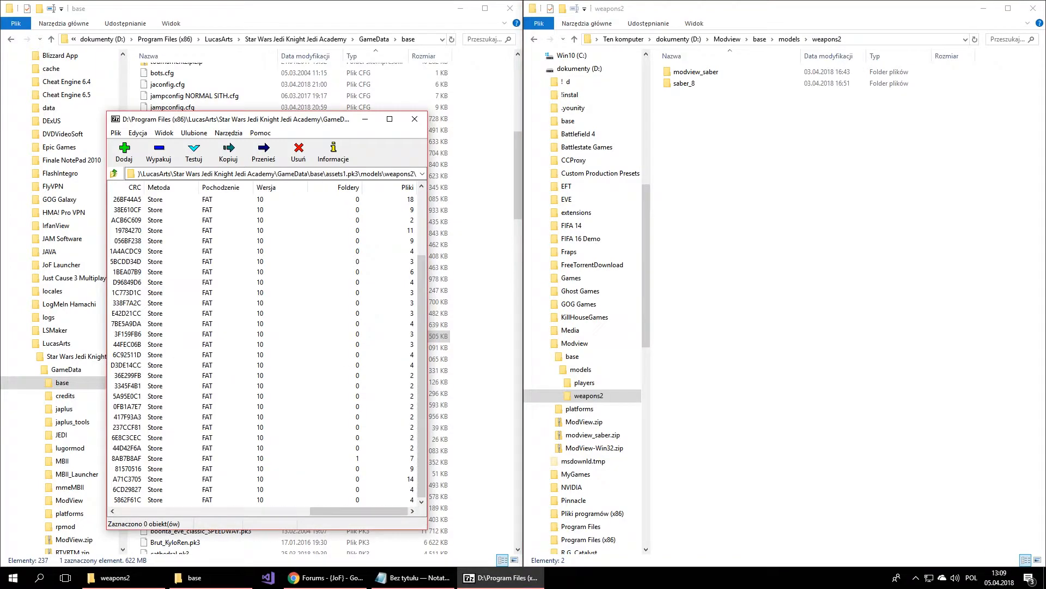
click(777, 117)
double_click(712, 82)
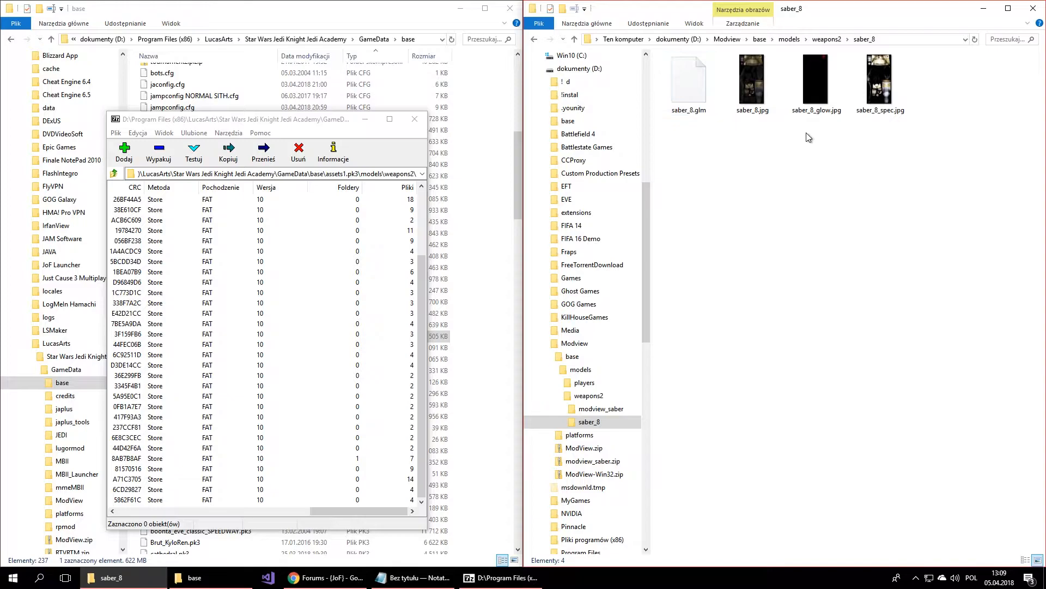
click(826, 40)
Step: Move the assets1.pk3 archive window aside and close it
drag(326, 122, 380, 115)
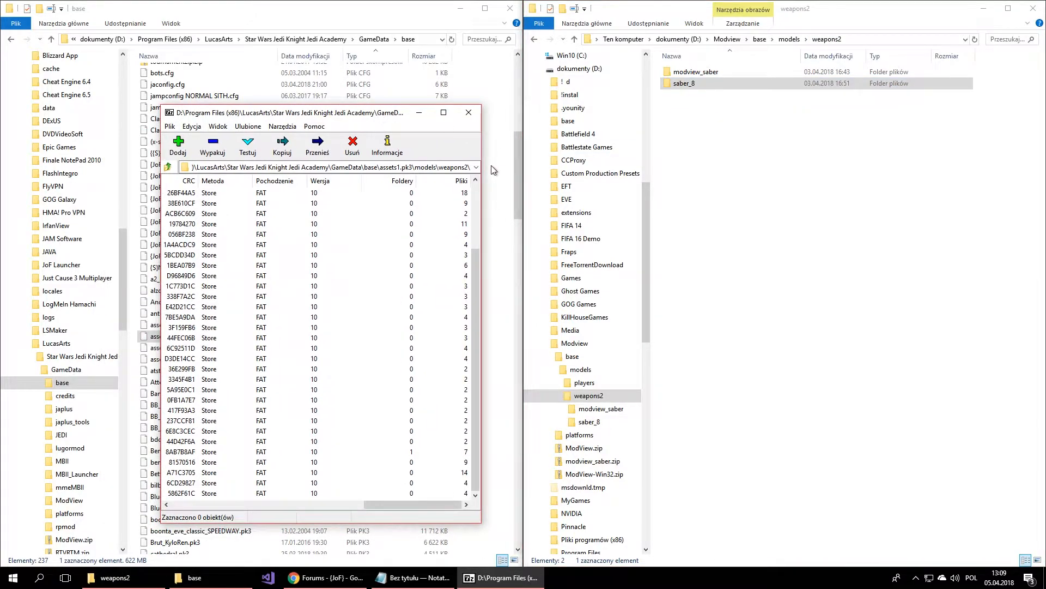
drag(481, 160, 829, 160)
click(815, 112)
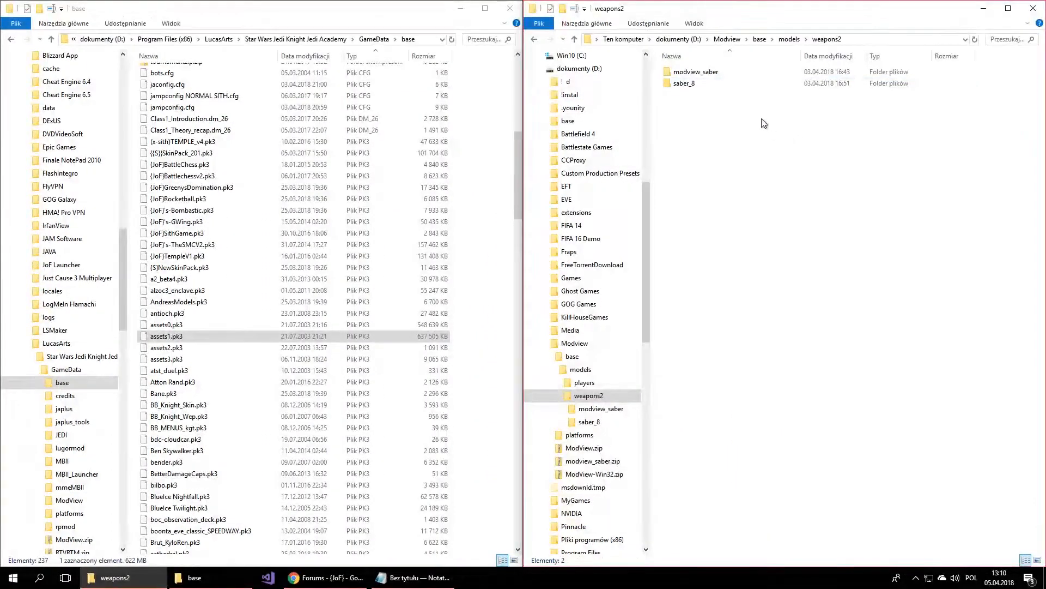
Step: Return to the root Modview folder, launch ModView.exe and maximize its window
click(721, 40)
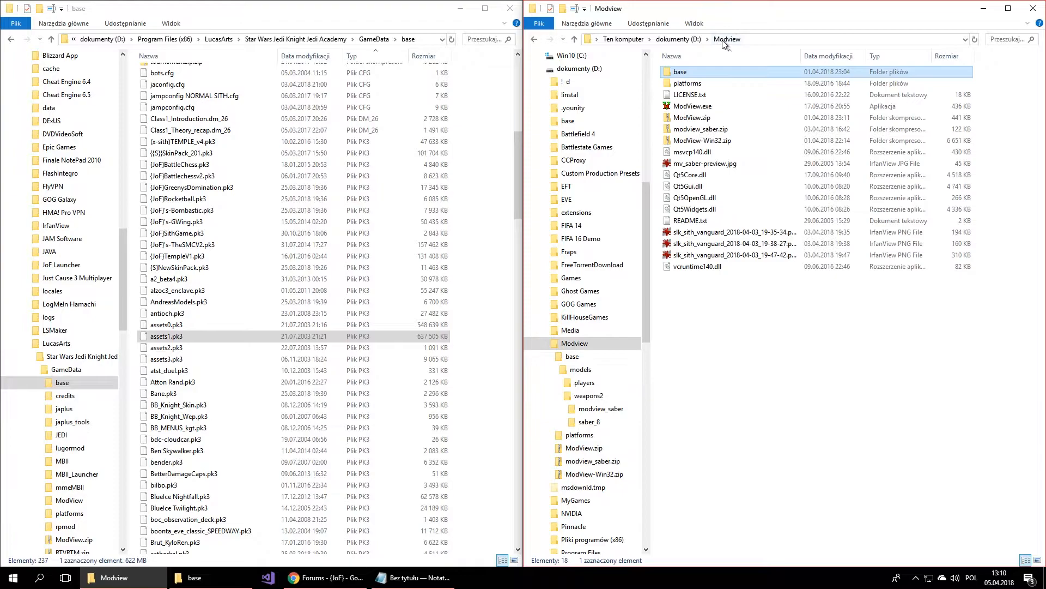
click(793, 380)
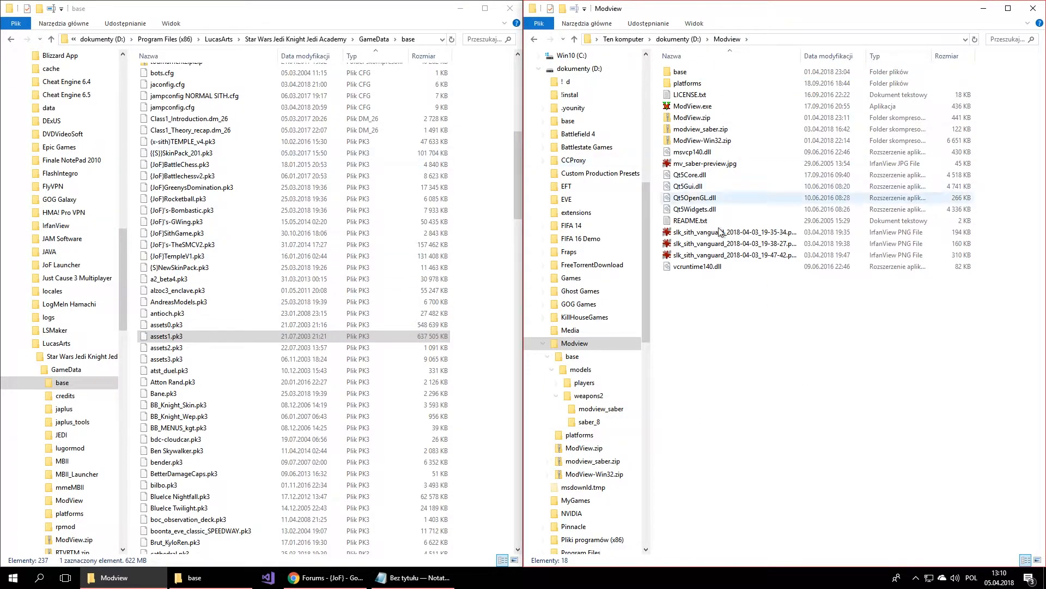
double_click(730, 106)
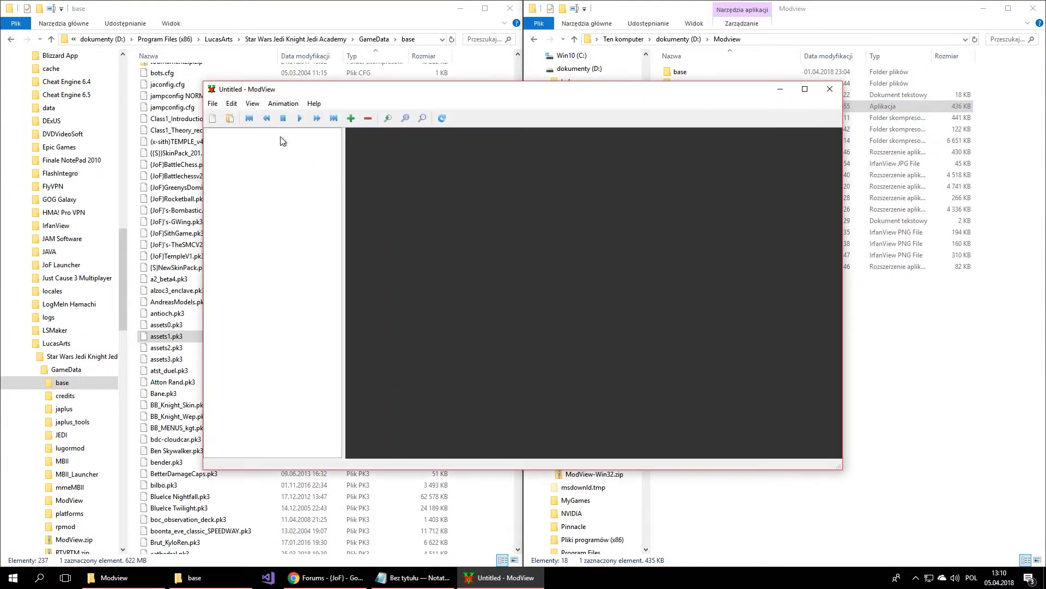
drag(296, 92, 333, 3)
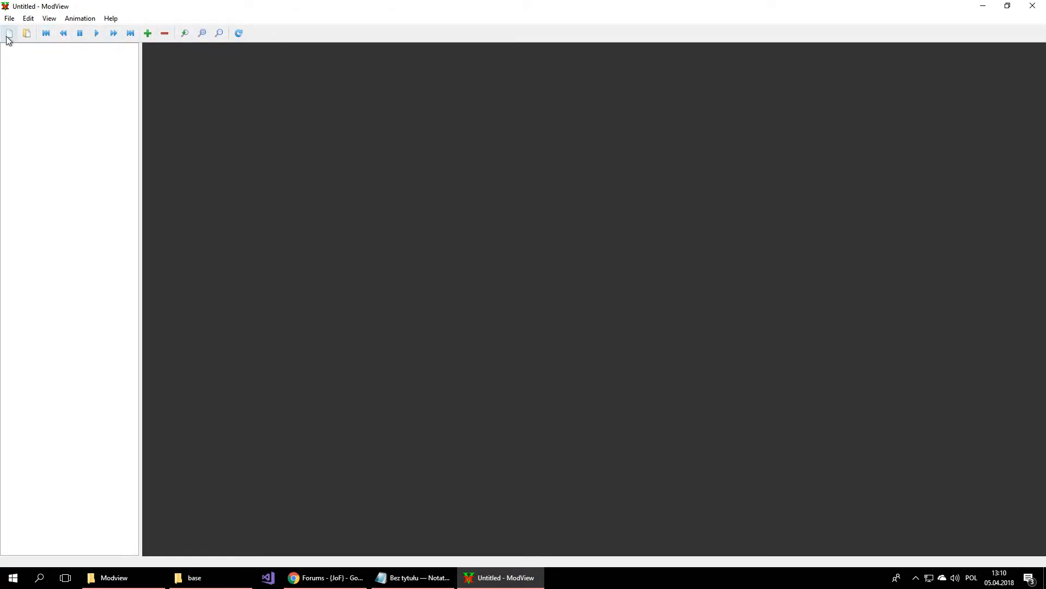
Step: Start opening a model file and browse to base\models\players\slk_sith_vanguard
click(28, 37)
drag(50, 21, 224, 195)
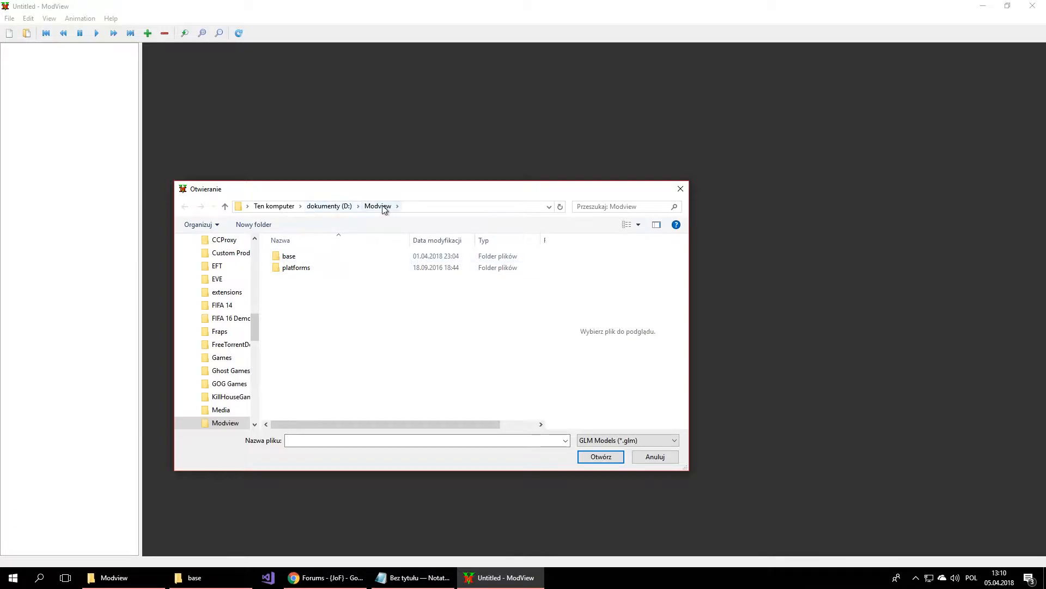
double_click(303, 257)
double_click(306, 256)
double_click(342, 256)
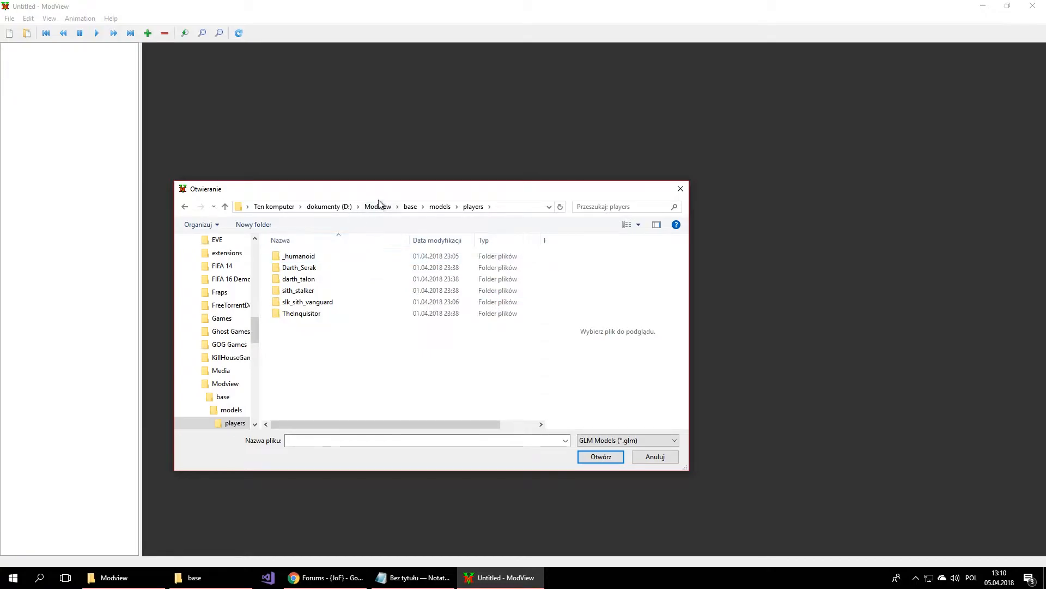
double_click(305, 302)
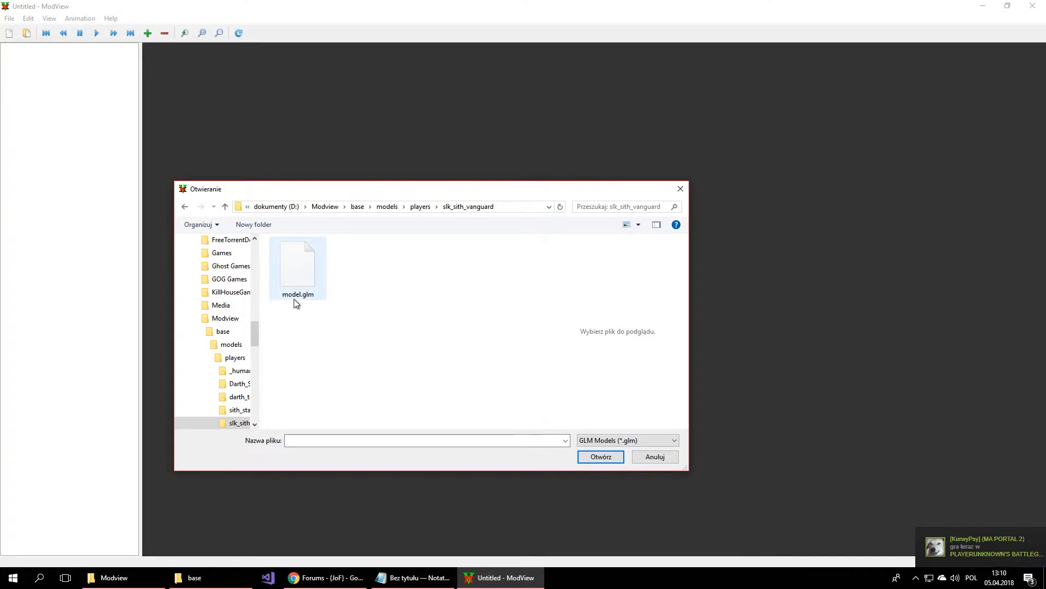
Step: Load model.glm with the GLM Models file type and dismiss the missing-shader warning
click(302, 285)
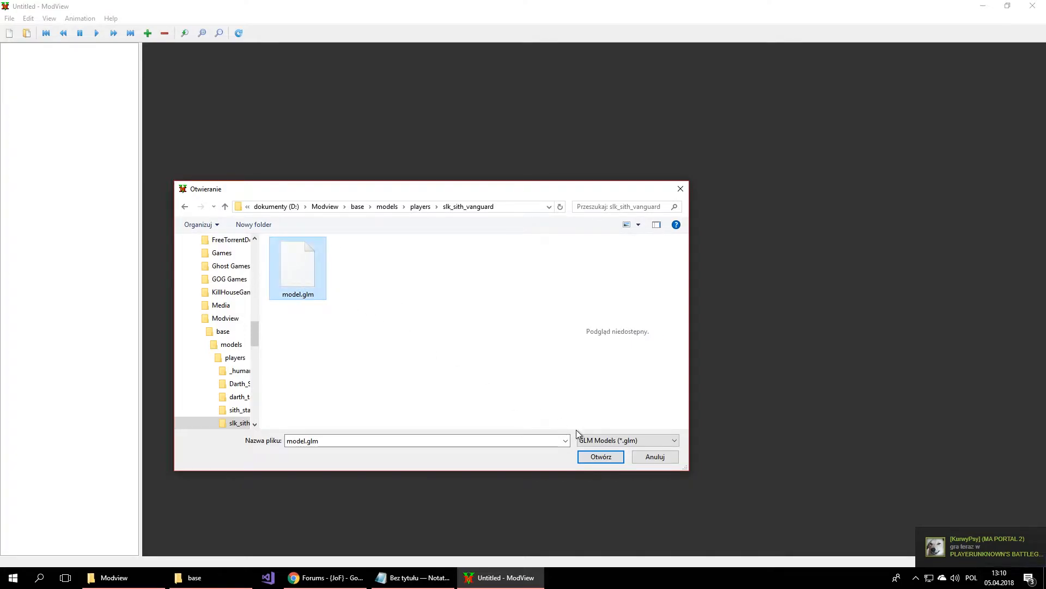
click(616, 441)
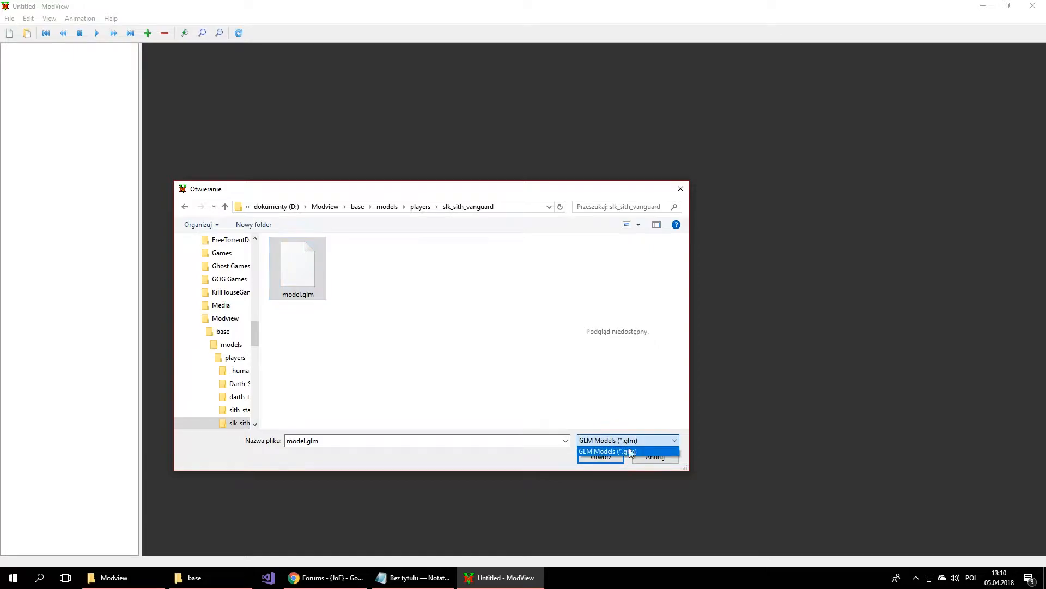
click(613, 451)
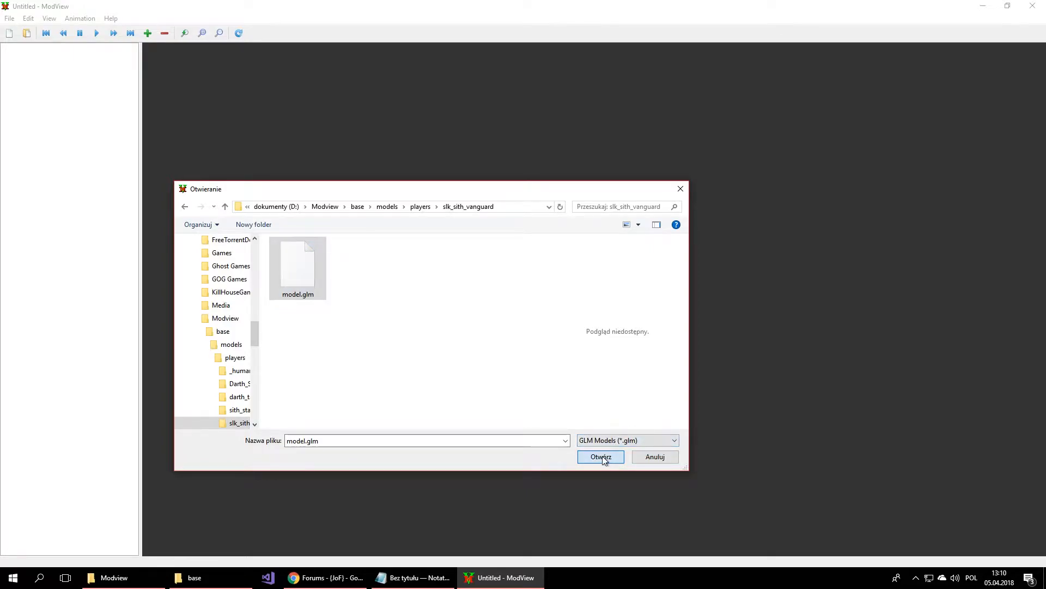
click(601, 457)
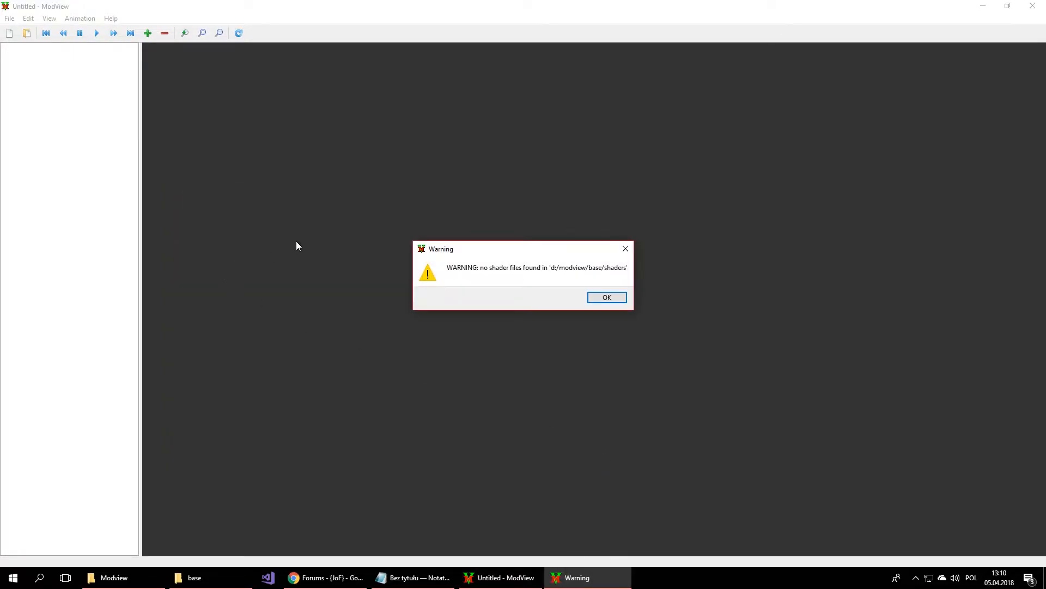
drag(523, 249, 504, 280)
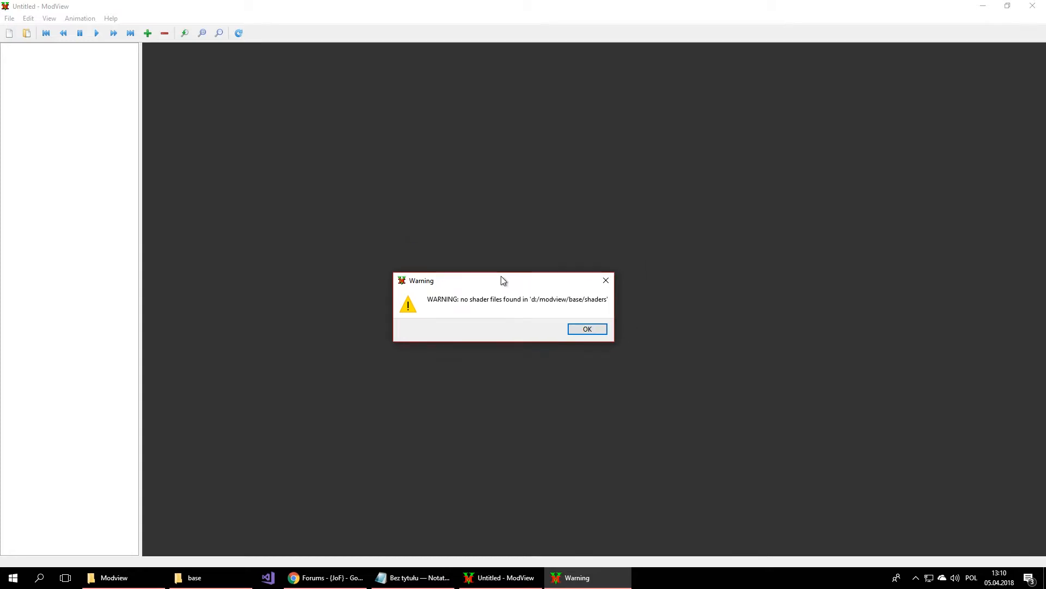
click(578, 330)
Step: Rotate the loaded character to a frontal view and highlight its Surfaces group in the expanded model.glm tree
drag(639, 276, 753, 195)
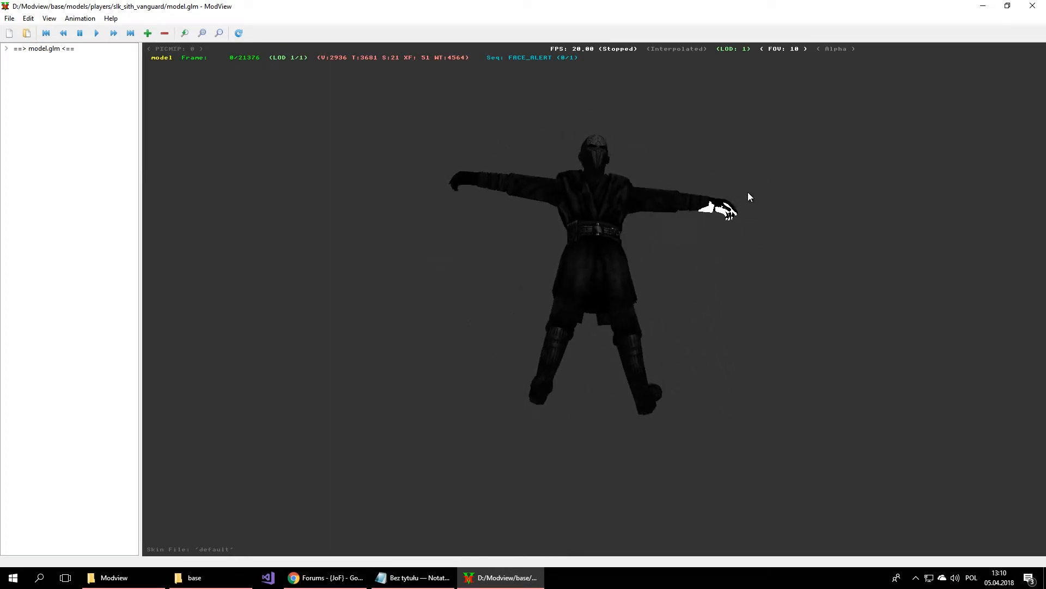
drag(694, 225, 677, 311)
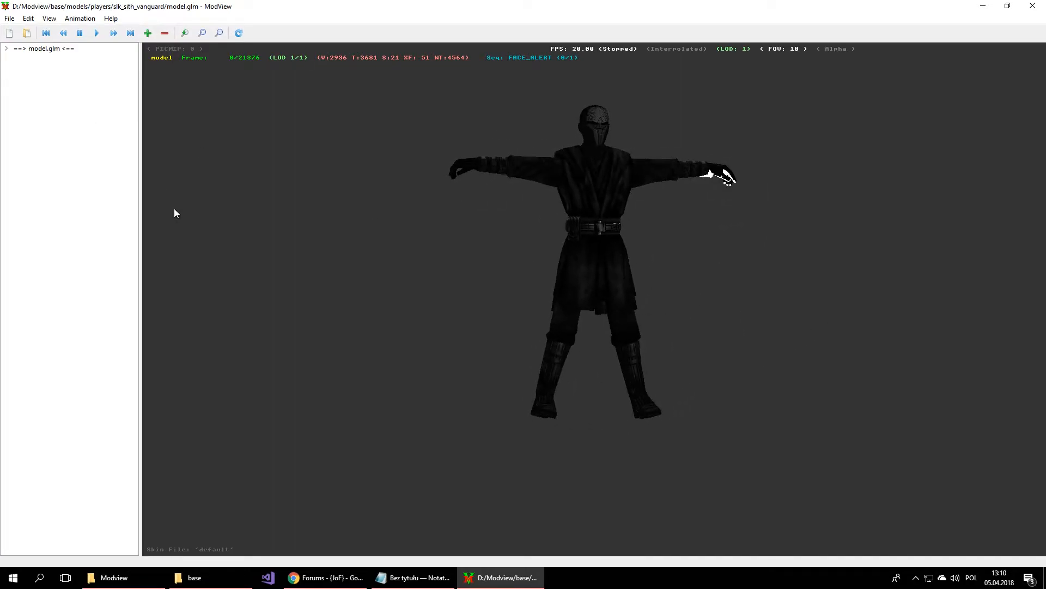
click(42, 48)
click(6, 48)
click(17, 57)
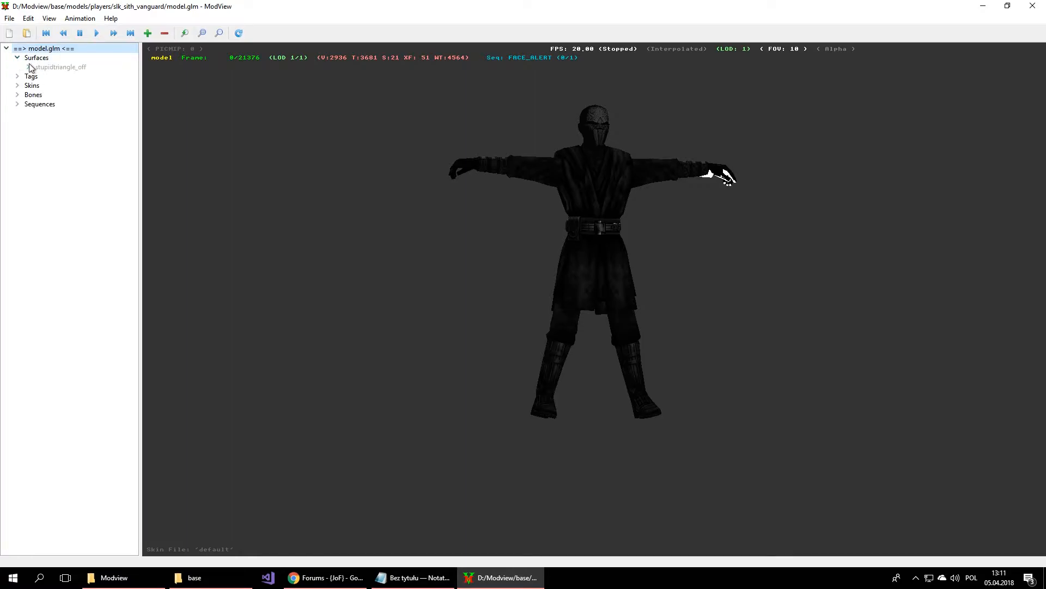
click(36, 57)
drag(615, 286, 680, 285)
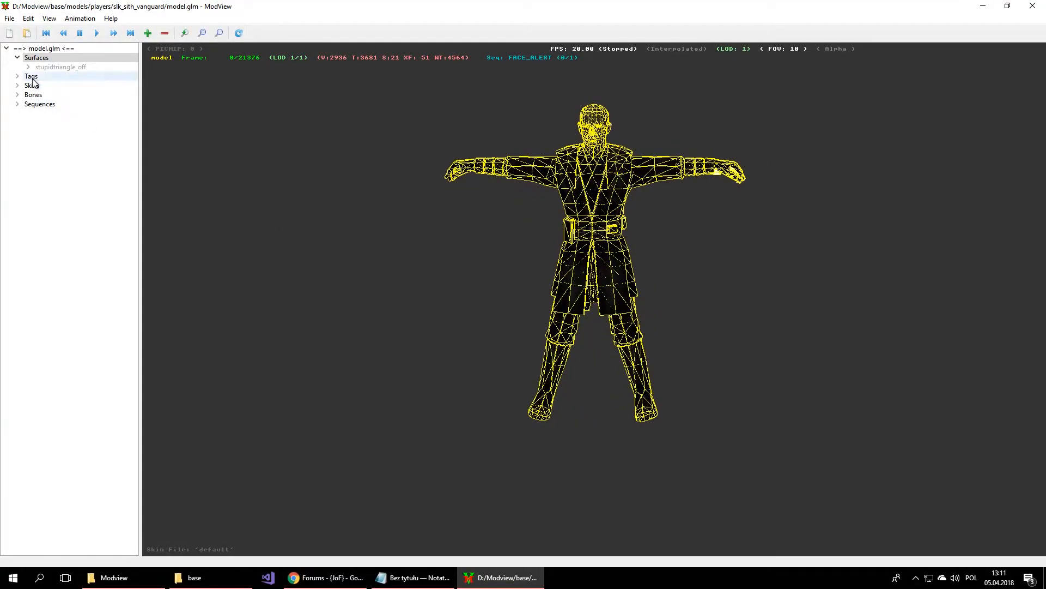
Step: Collapse the Surfaces group, expand Tags and highlight all tags on the character while rotating it for inspection
click(17, 58)
click(17, 67)
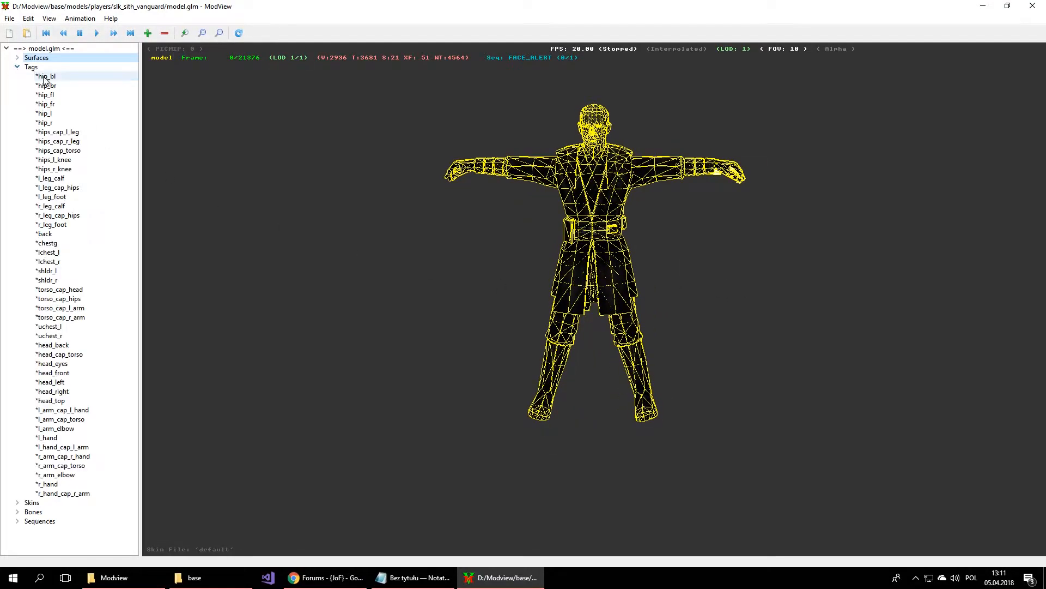
click(30, 67)
drag(679, 263, 632, 262)
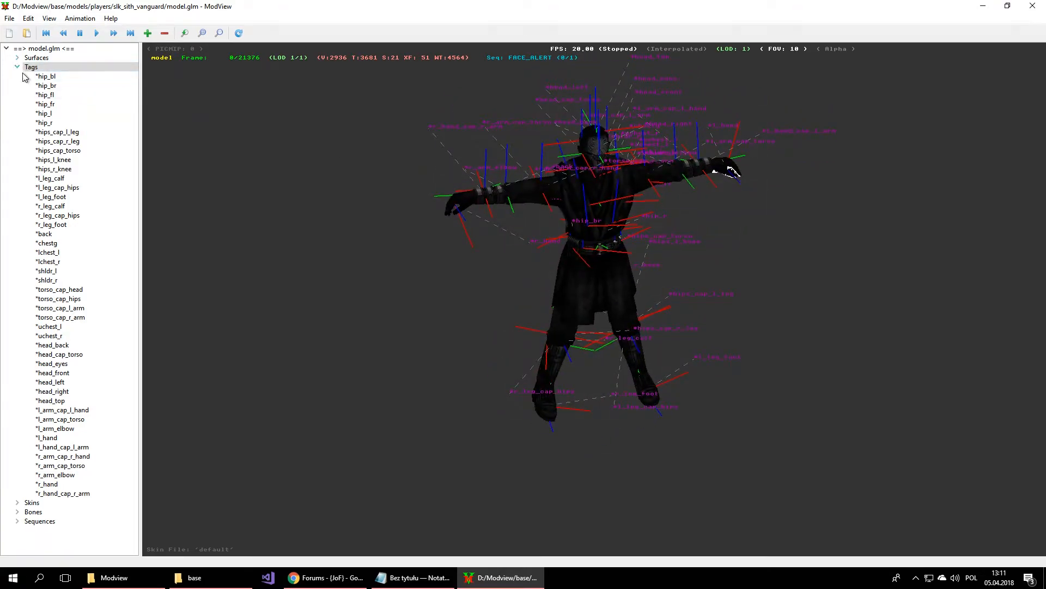
Step: Collapse Tags, expand Skins, preview the battle, blue, default and red variants, and apply the battle_hood skin
click(17, 67)
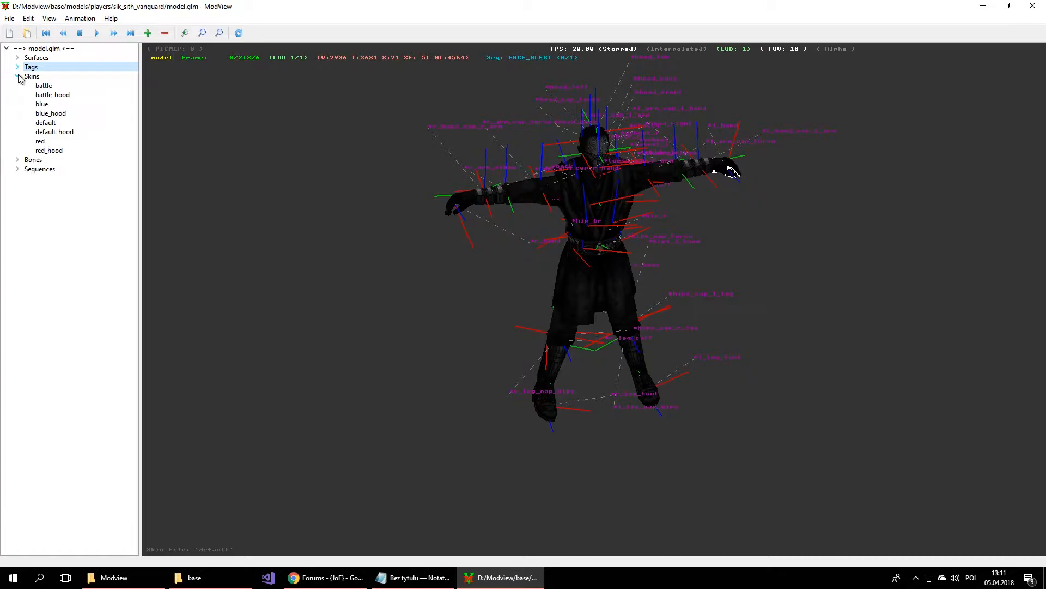
click(34, 77)
mouse_move(656, 279)
mouse_down()
mouse_move(385, 264)
mouse_move(666, 272)
mouse_move(662, 260)
mouse_up()
click(71, 94)
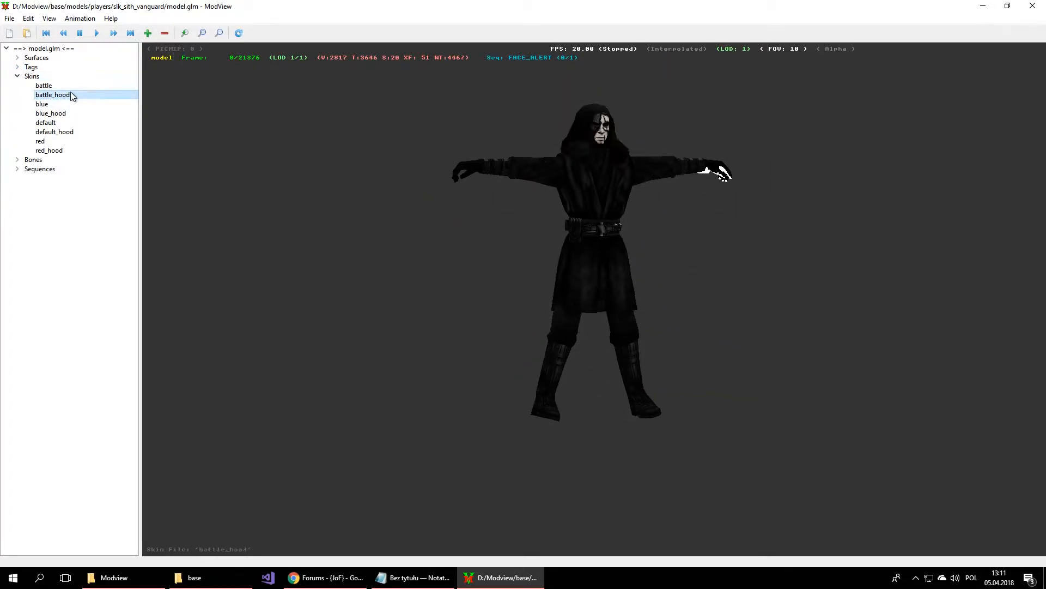
click(87, 103)
click(85, 121)
click(76, 114)
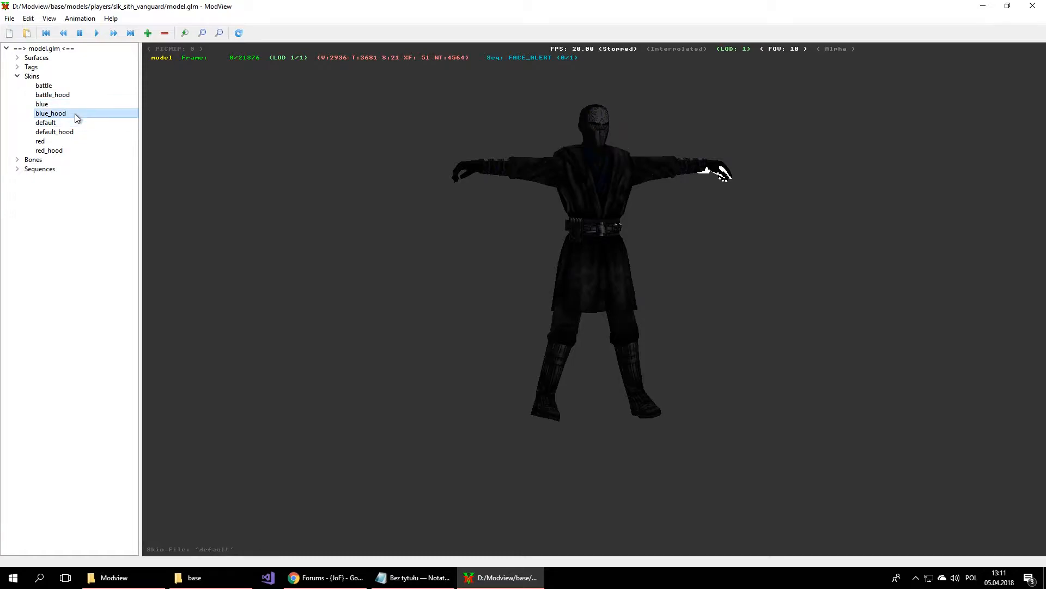
click(70, 132)
click(70, 142)
click(73, 149)
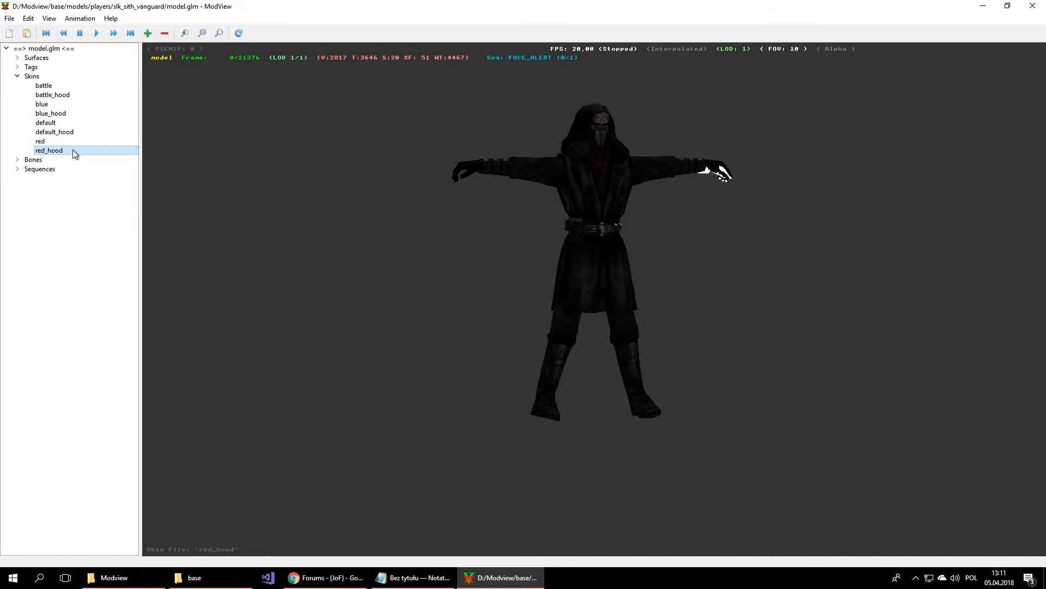
click(74, 95)
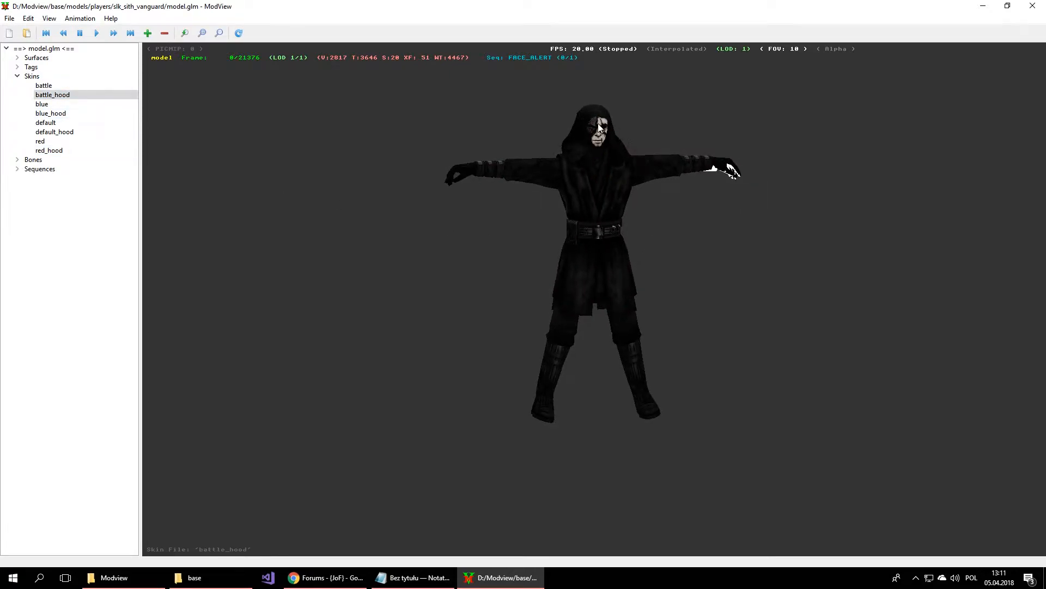
Step: Examine the battle_hood character from different angles and distances, rotating, moving and zooming the model
drag(603, 145, 600, 144)
middle_drag(599, 132, 594, 165)
right_drag(595, 164, 602, 548)
drag(610, 158, 609, 182)
middle_drag(608, 182, 611, 206)
right_drag(685, 211, 694, 430)
middle_drag(694, 430, 687, 336)
drag(687, 336, 904, 318)
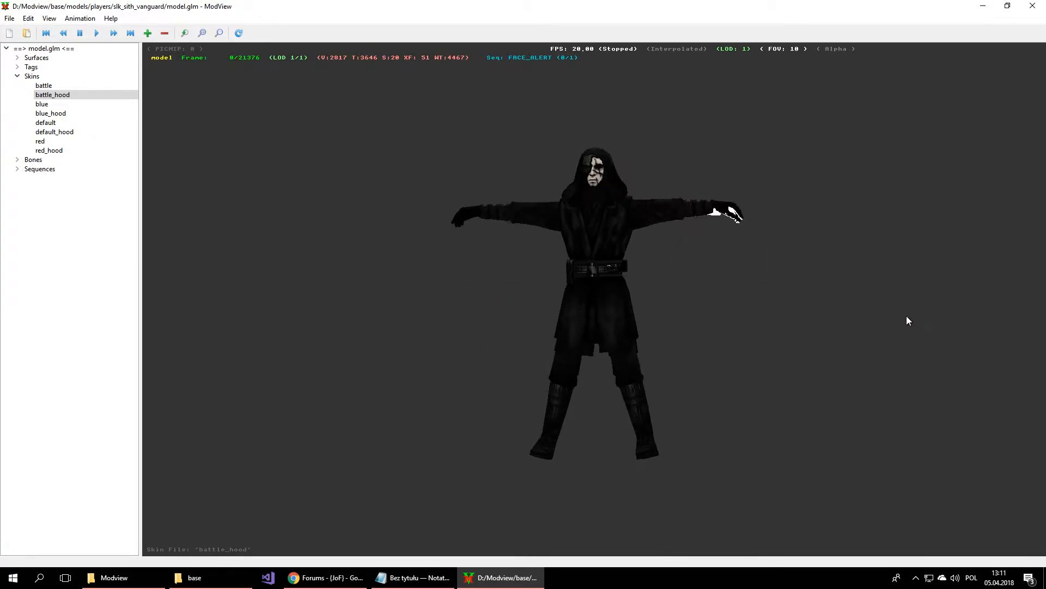
Step: Highlight the Bones group to display the skeleton's bone axes and labels, and rotate the character to inspect them
drag(612, 319, 423, 301)
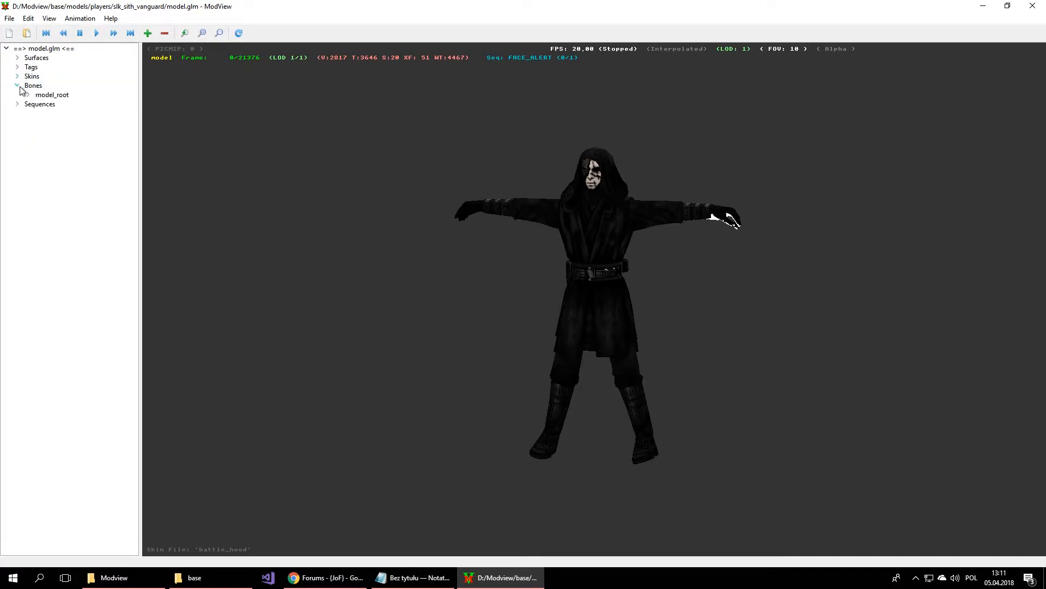
click(38, 85)
drag(426, 188, 476, 194)
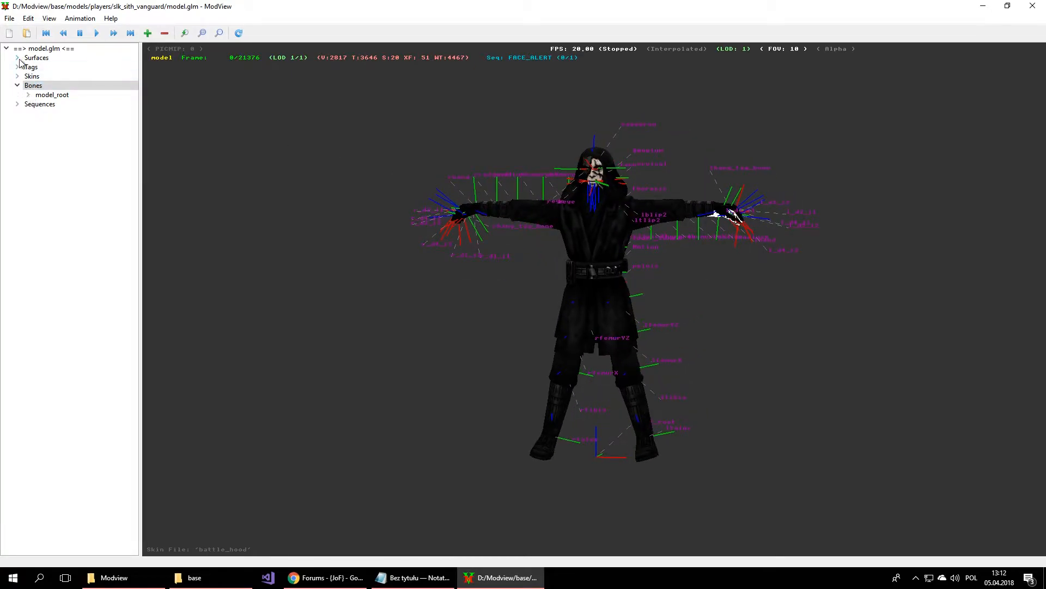
Step: Expand the Sequences group and preview the BOTH_D7_BR___ and BOTH_D7_B____ animations
click(18, 95)
click(48, 96)
drag(133, 71, 98, 119)
drag(557, 293, 536, 310)
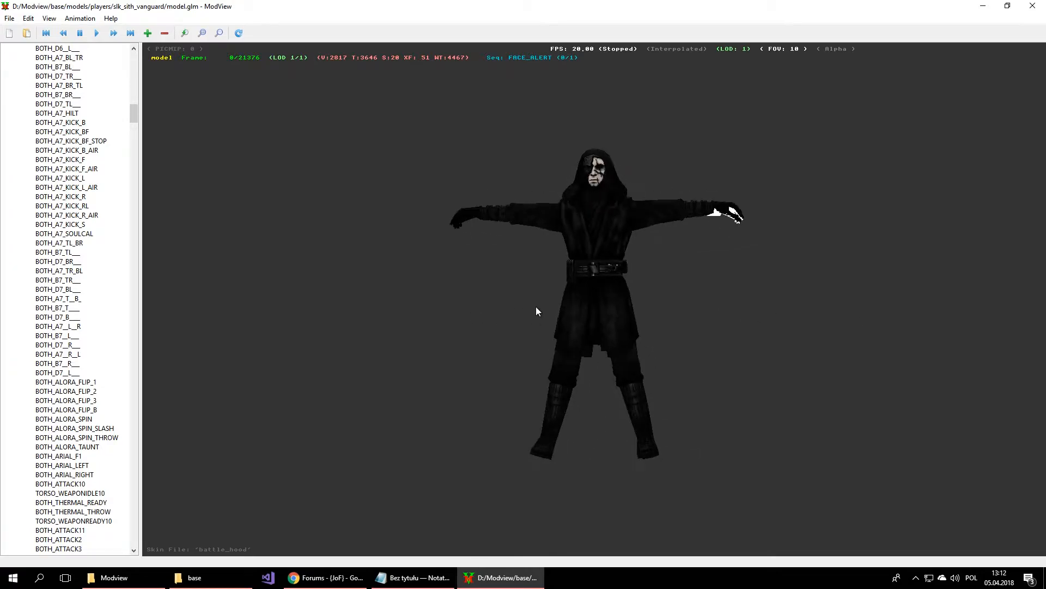
click(70, 262)
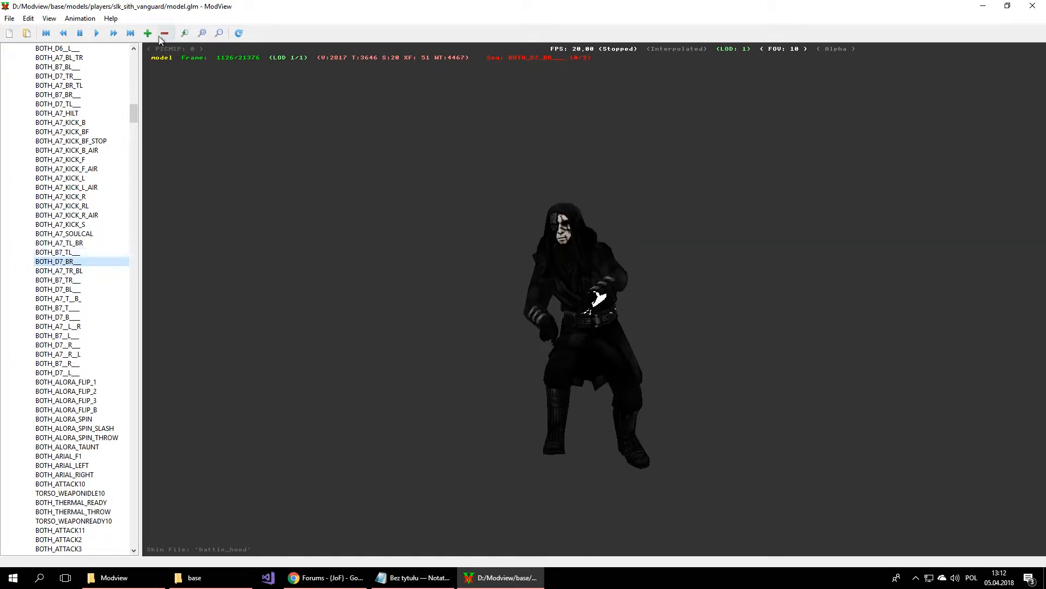
click(100, 33)
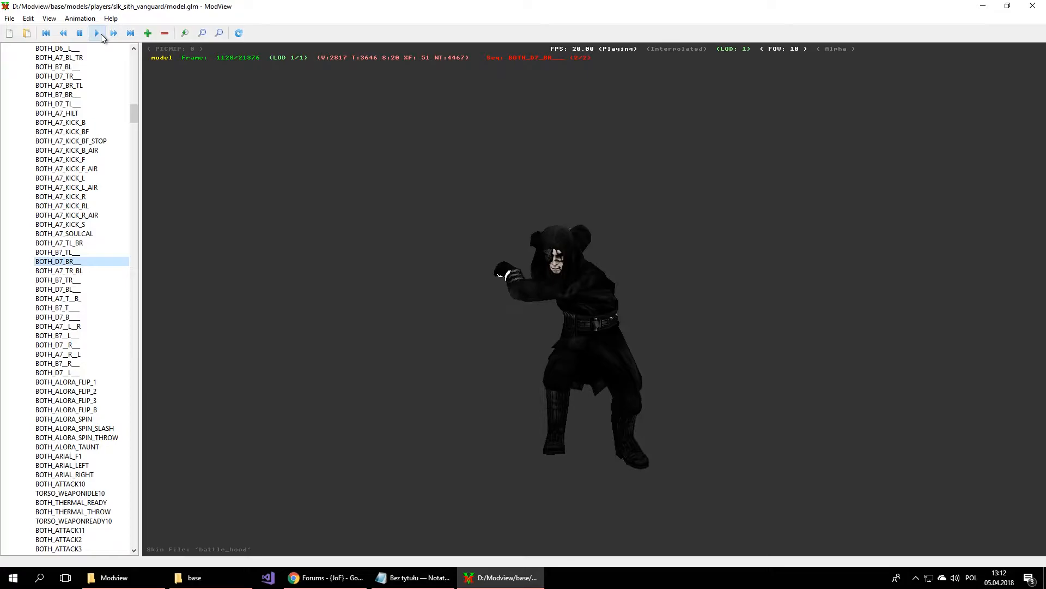
click(77, 317)
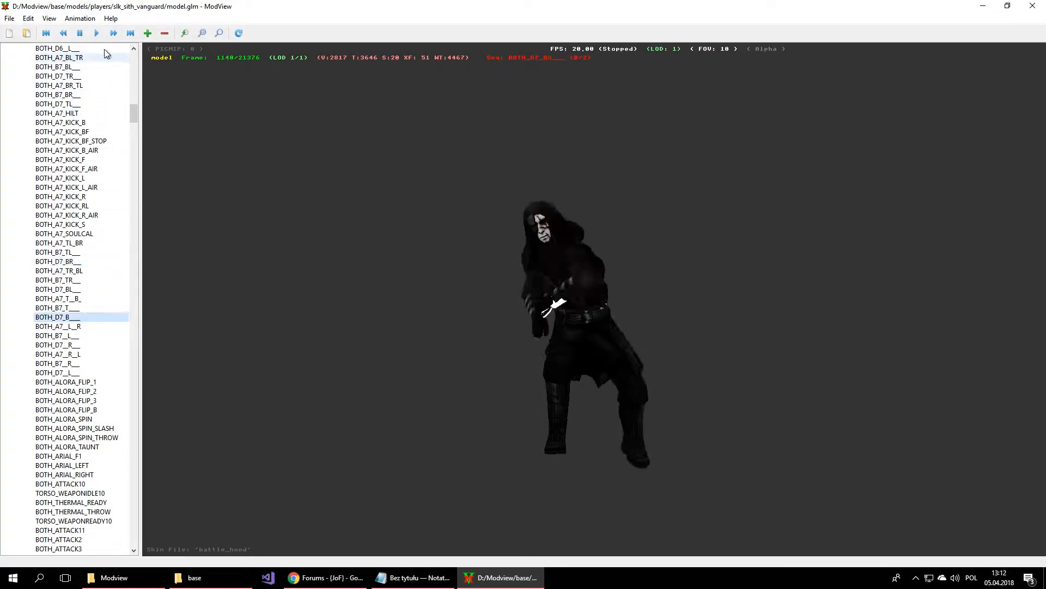
click(115, 33)
Step: Play the BOTH_ALORA_FLIP_1 and BOTH_ATTACK2 sequences and rotate the character to view the motion
click(76, 381)
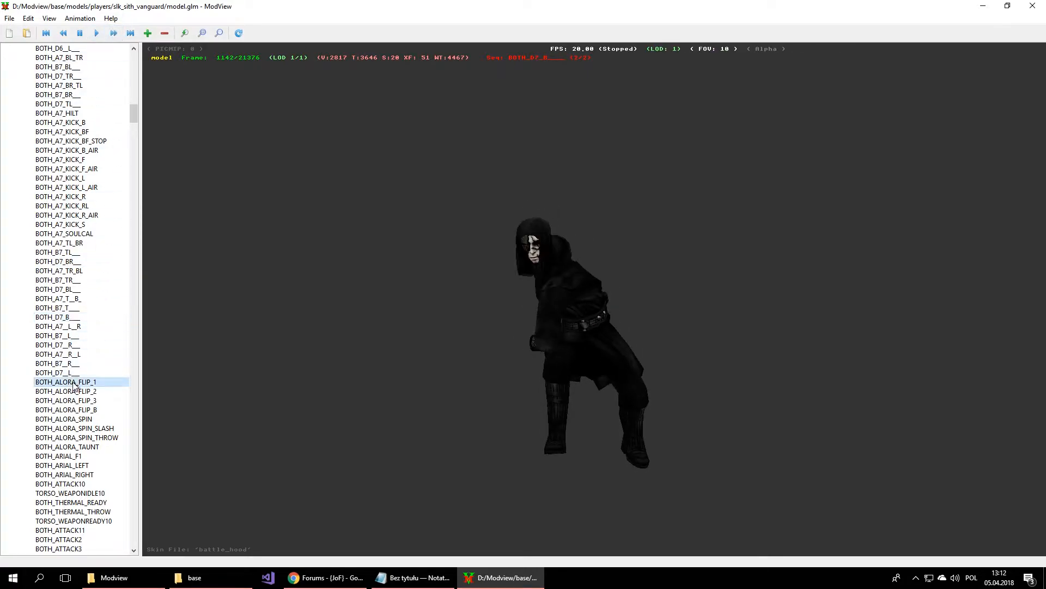
click(101, 33)
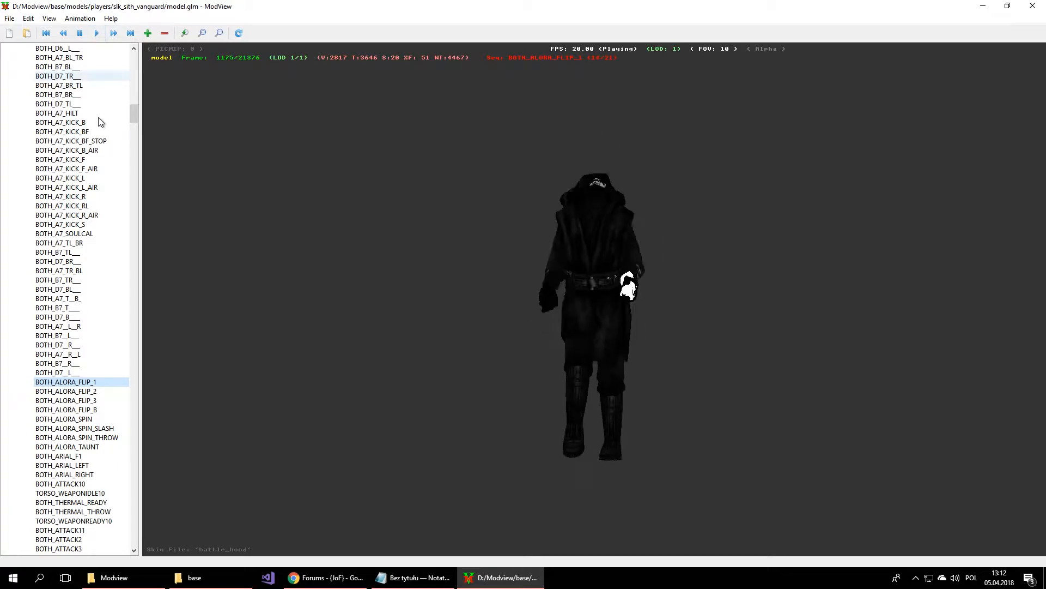
scroll(93, 433, down, 4)
click(76, 428)
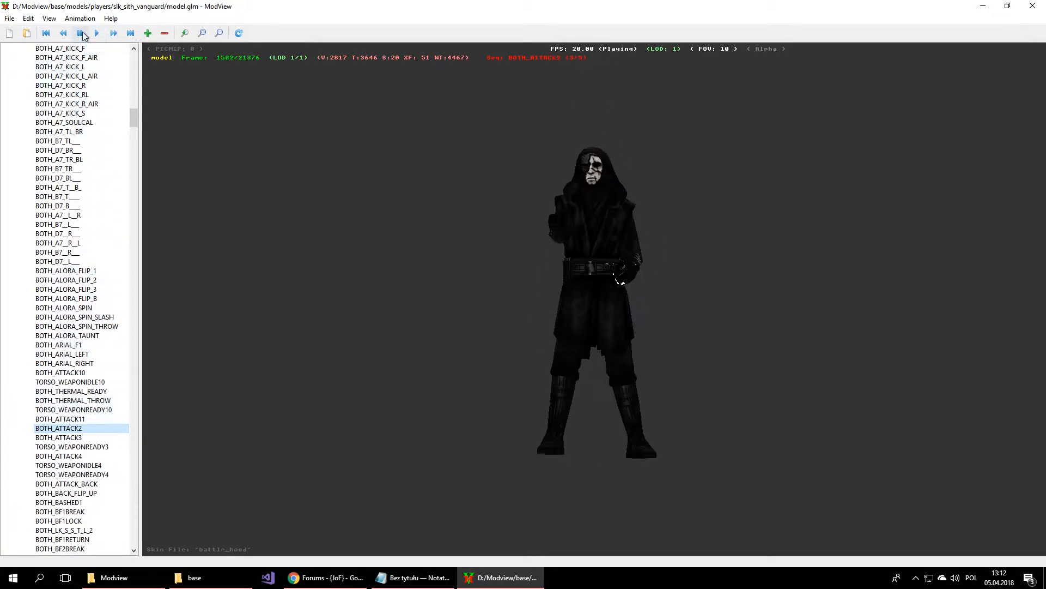
drag(518, 296, 617, 332)
Step: Play the BOTH_B6_BR___ and BOTH_A5_BL_TR sequences from earlier in the list, viewing the character from another angle
scroll(135, 233, up, 6)
scroll(131, 226, up, 17)
click(82, 400)
click(99, 33)
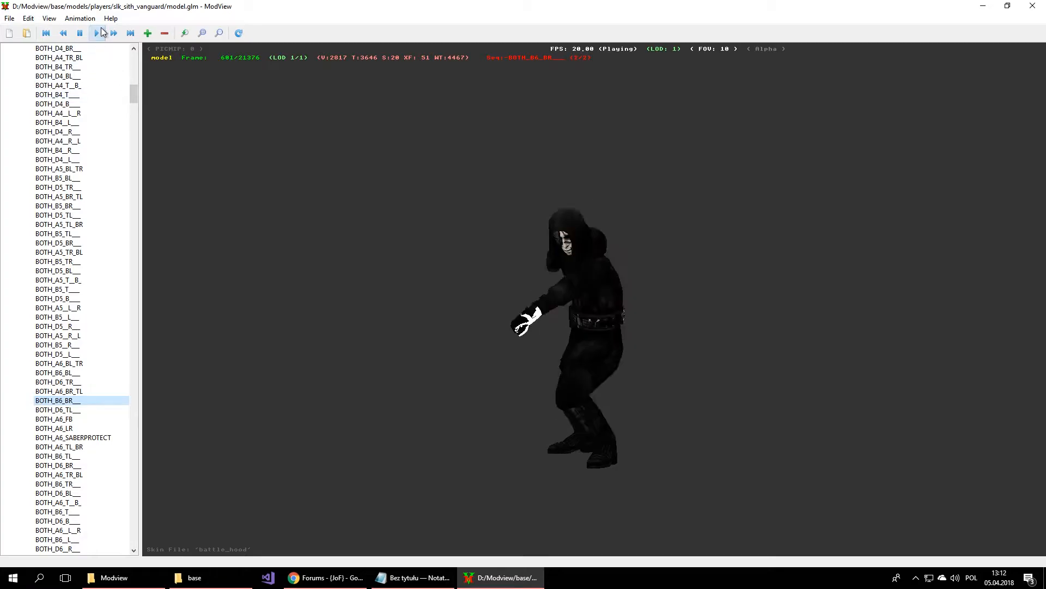
drag(526, 220, 582, 225)
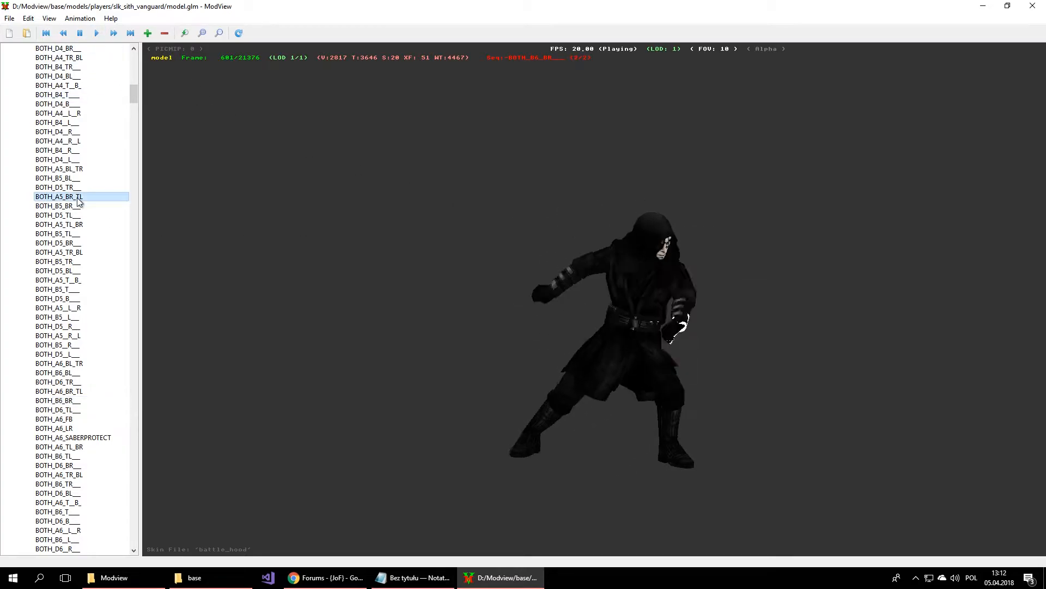
click(60, 168)
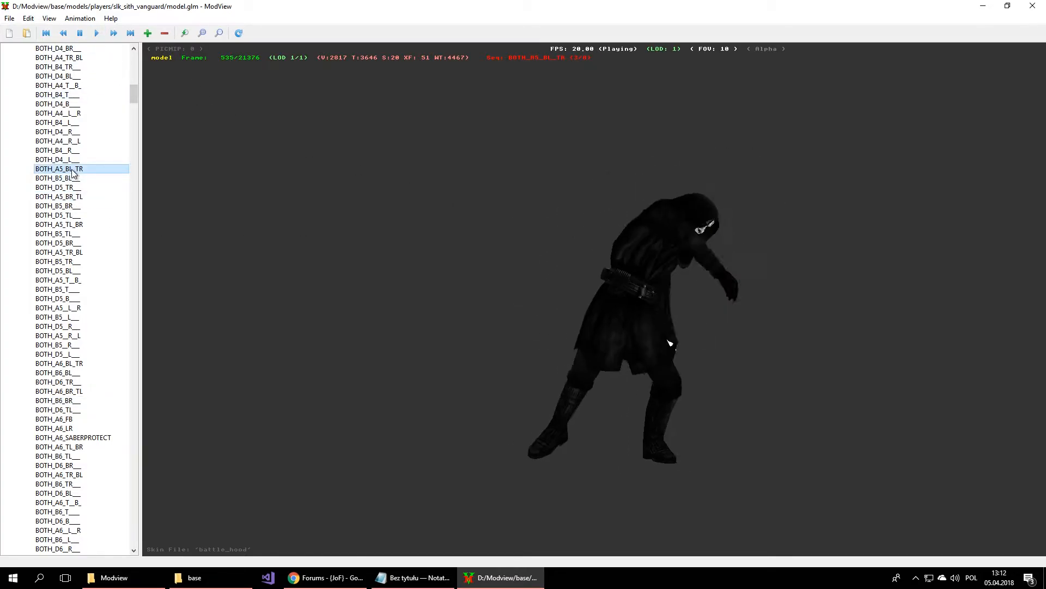
click(103, 85)
Step: Play the BOTH_GESTURE1 sequence, stop it to inspect the pose from several sides, and rewind it to its first frame
drag(138, 96, 133, 213)
click(93, 249)
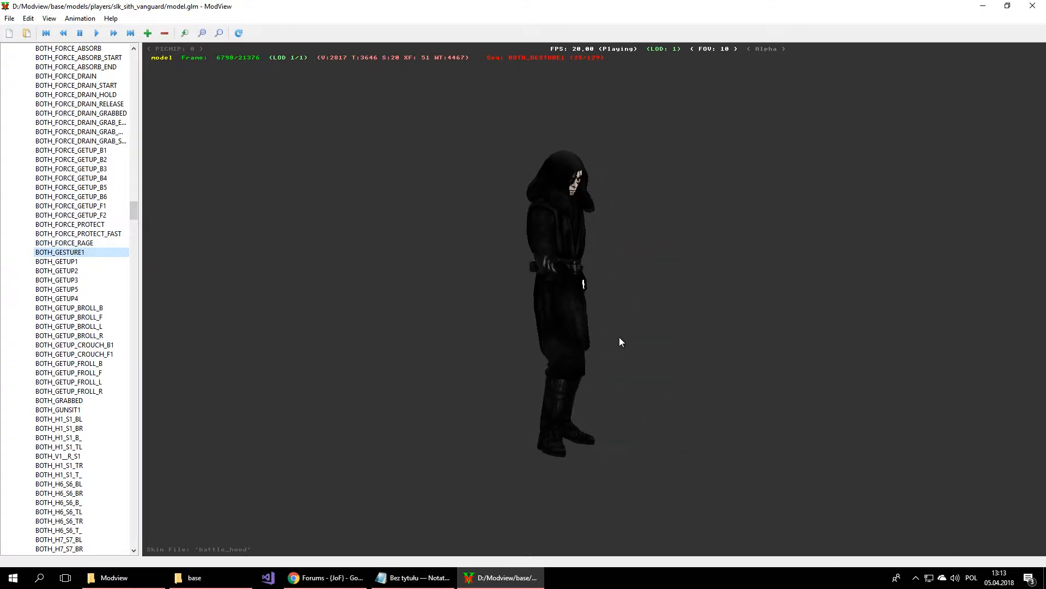
drag(619, 337, 648, 339)
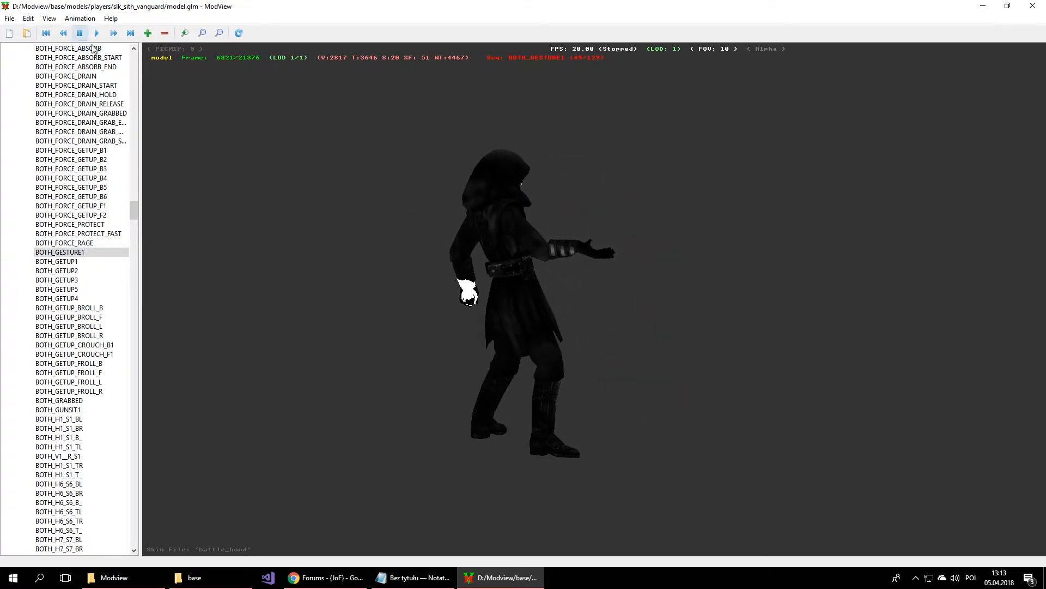
drag(728, 287, 551, 281)
drag(679, 267, 593, 280)
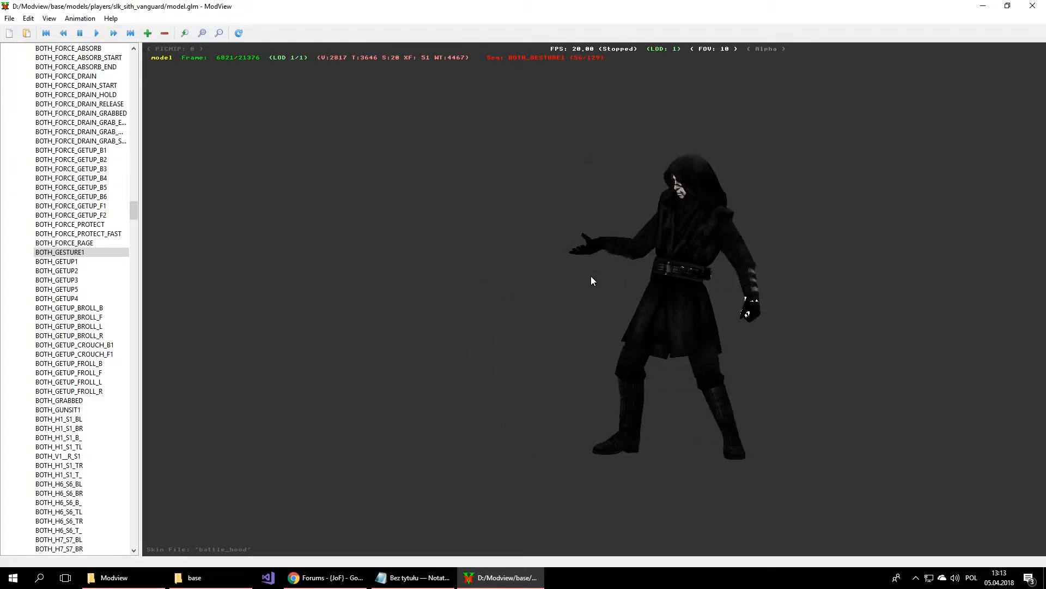
click(48, 34)
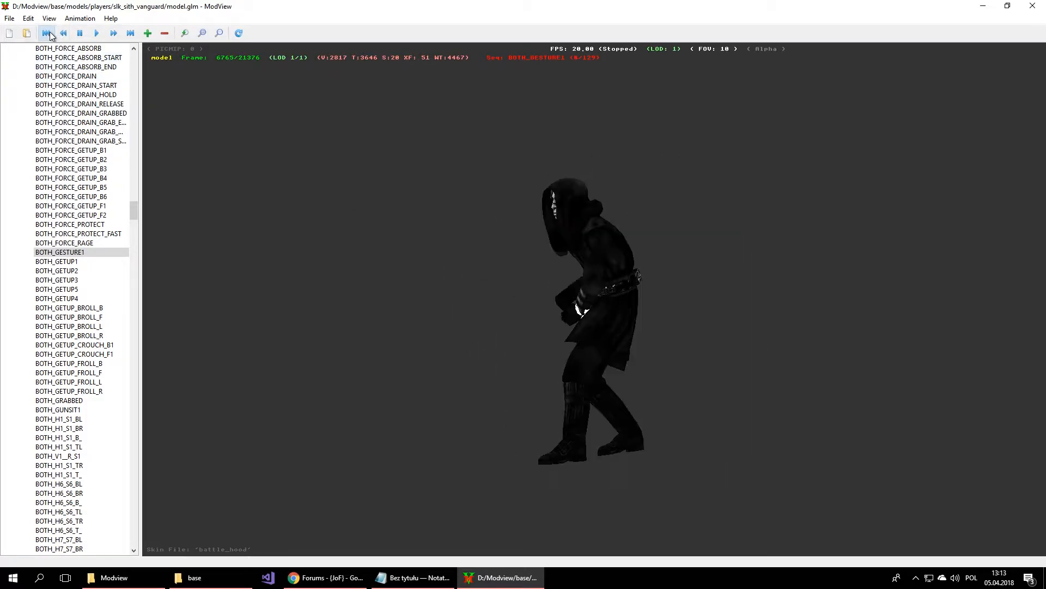
drag(511, 293, 600, 294)
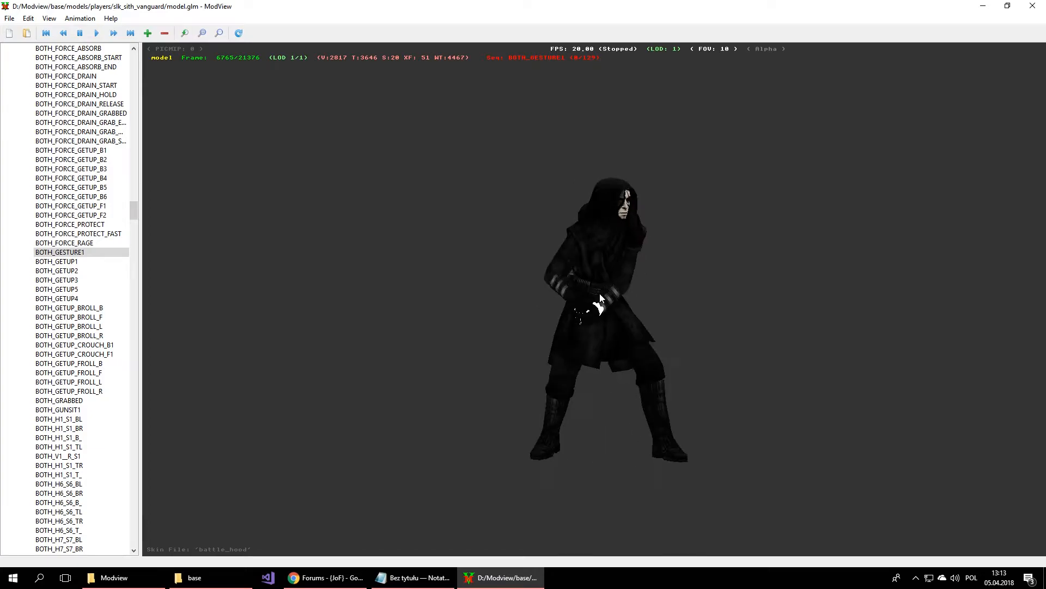
Step: Return to the start of the model tree, expand Tags and examine all tag markers on the posed character
drag(134, 209, 125, 51)
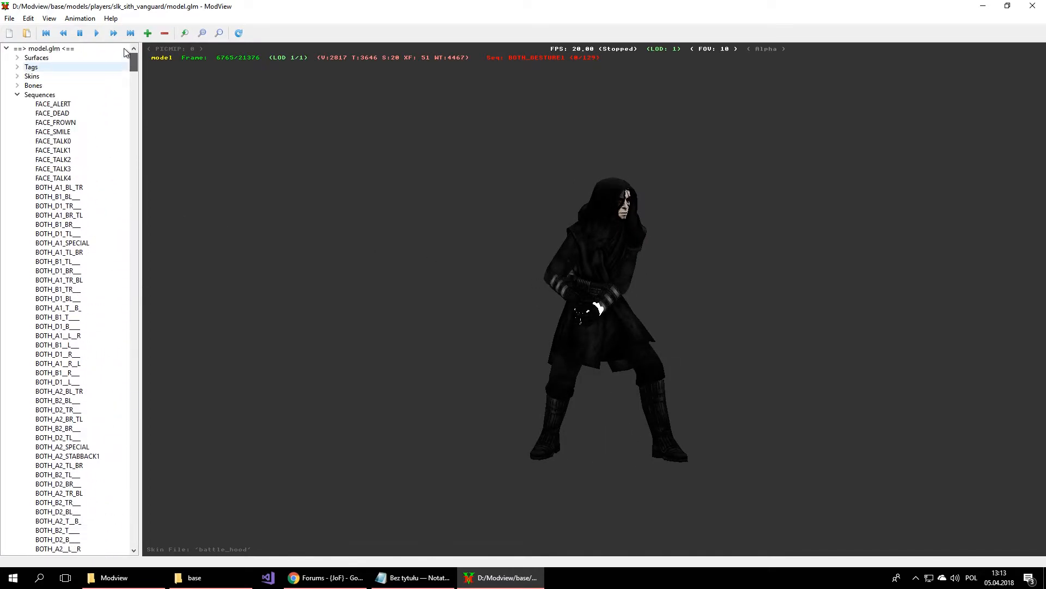
double_click(45, 64)
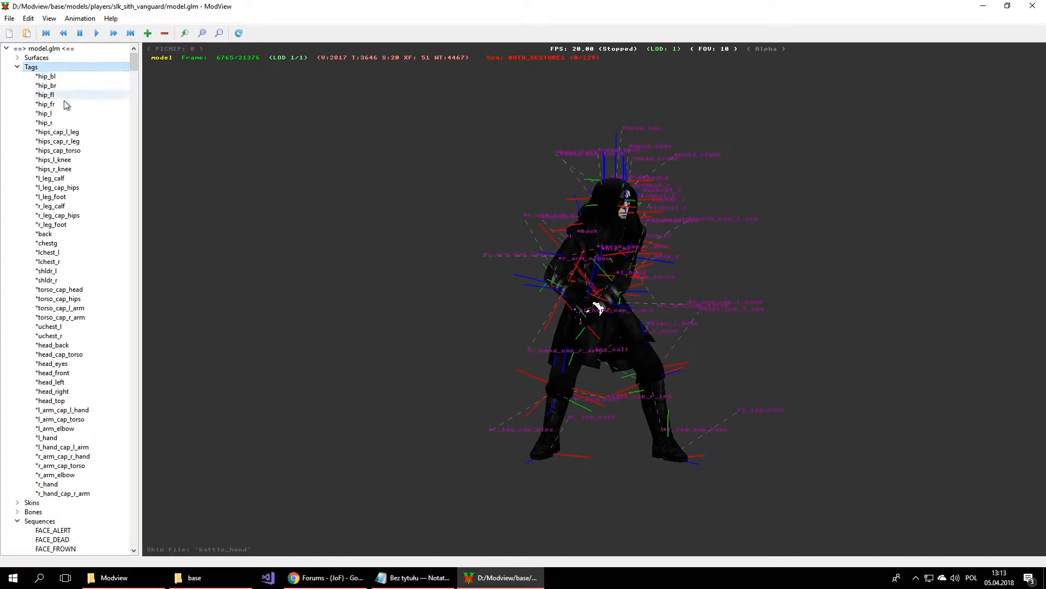
scroll(65, 104, down, 1)
scroll(67, 115, up, 1)
drag(683, 312, 627, 301)
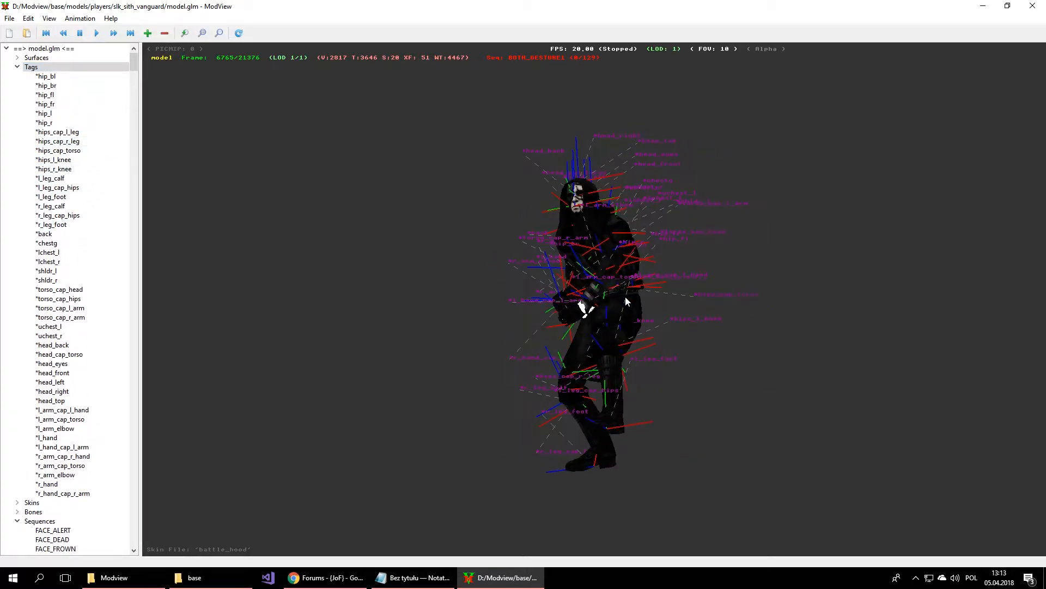
Step: Highlight individual tags such as *head_front and *r_arm_cap_torso to inspect their positions on the character
click(57, 179)
drag(515, 263, 596, 294)
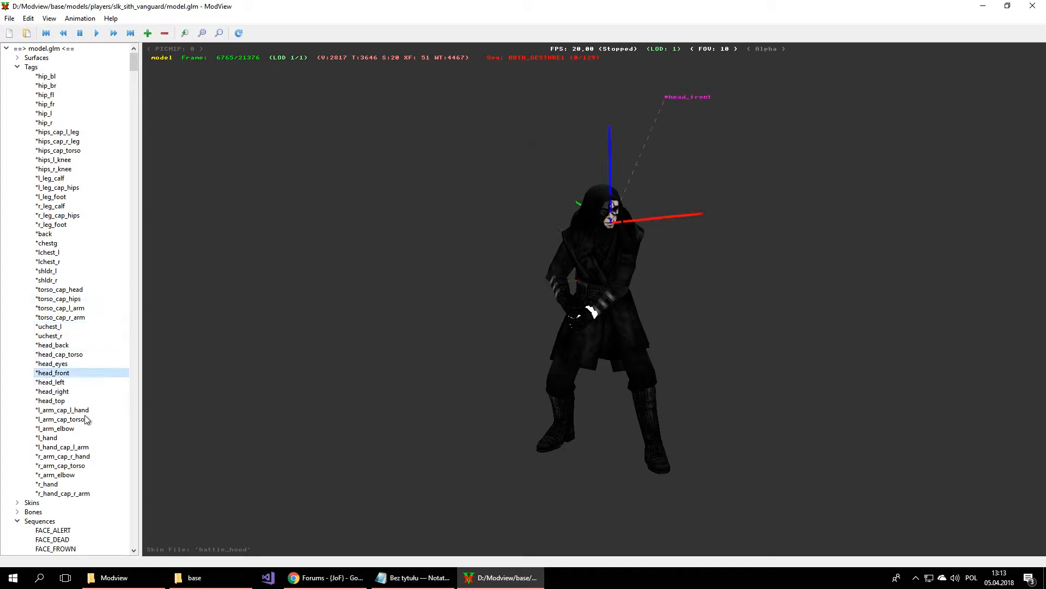
click(88, 511)
click(83, 493)
click(87, 465)
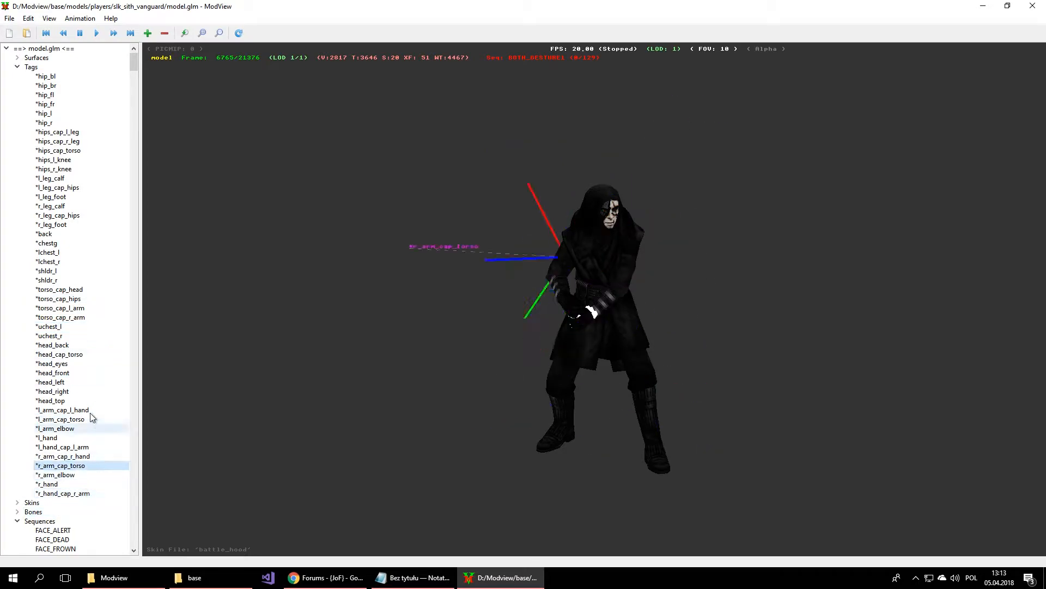
Step: Highlight the *r_hand tag and examine its axes on the character's hand from several sides
click(54, 485)
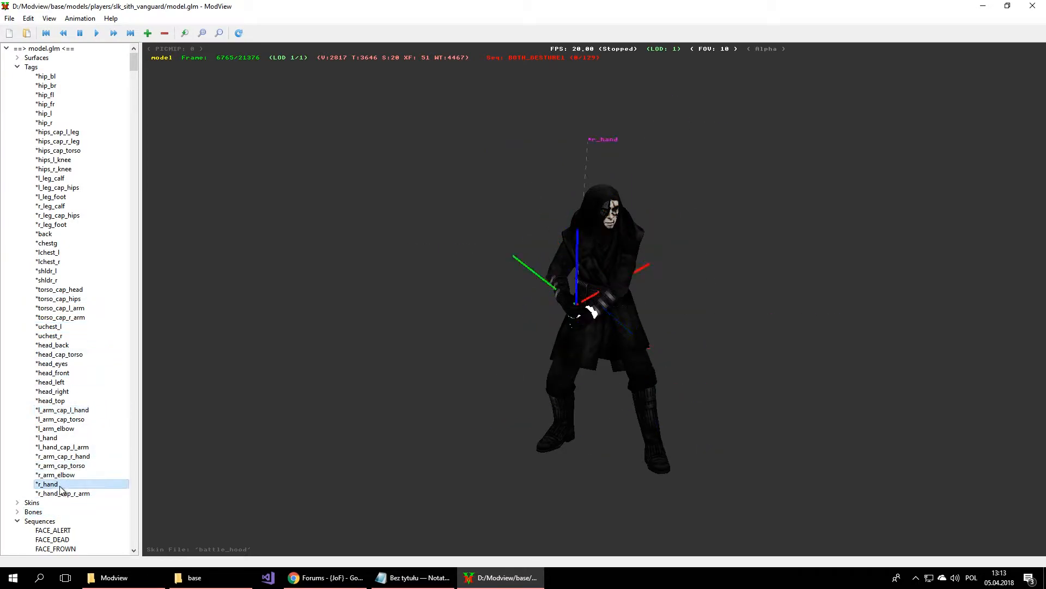
drag(778, 408, 189, 269)
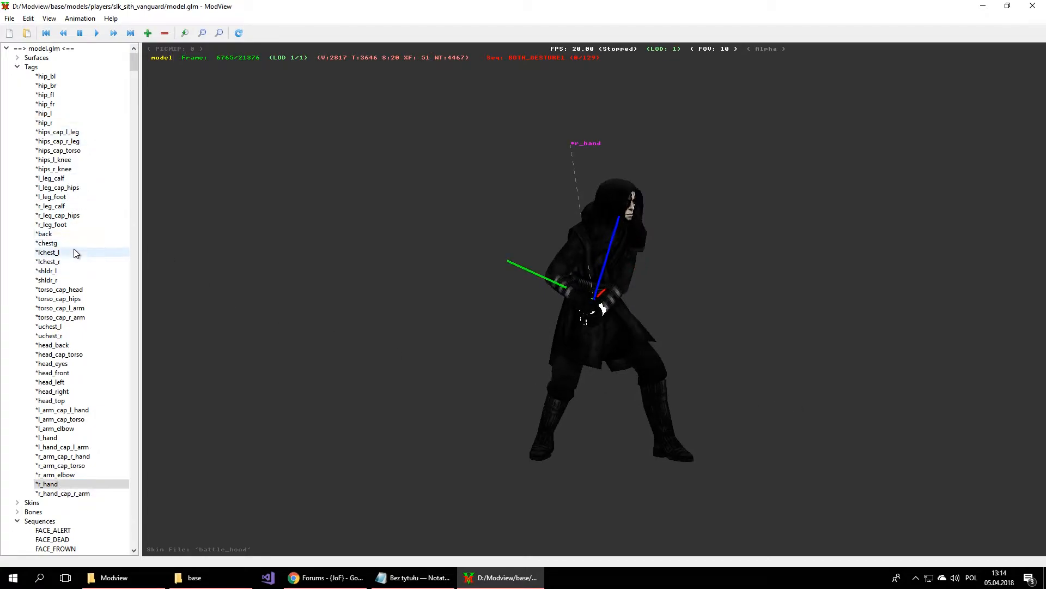
drag(482, 343, 670, 309)
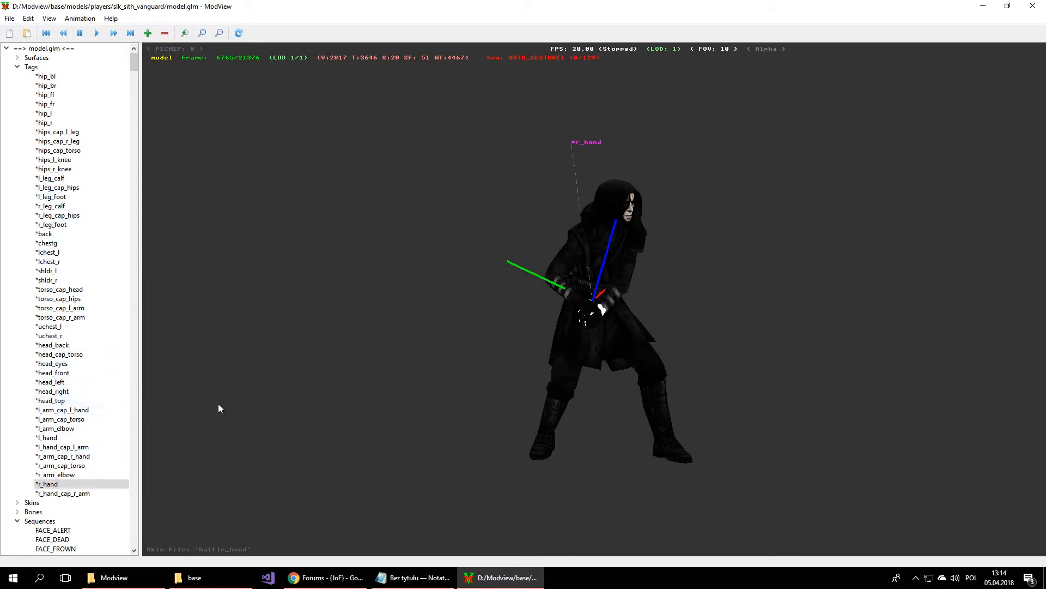
drag(635, 314, 586, 319)
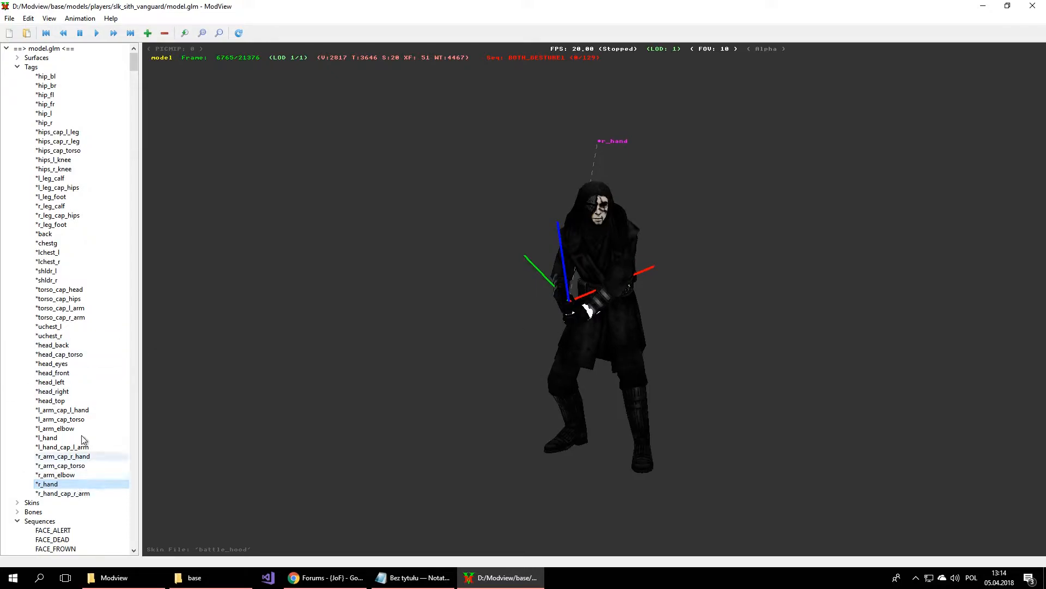
Step: Attach the saber_8.glm model from the weapons2/saber_8 folder to the *r_hand tag
right_click(71, 486)
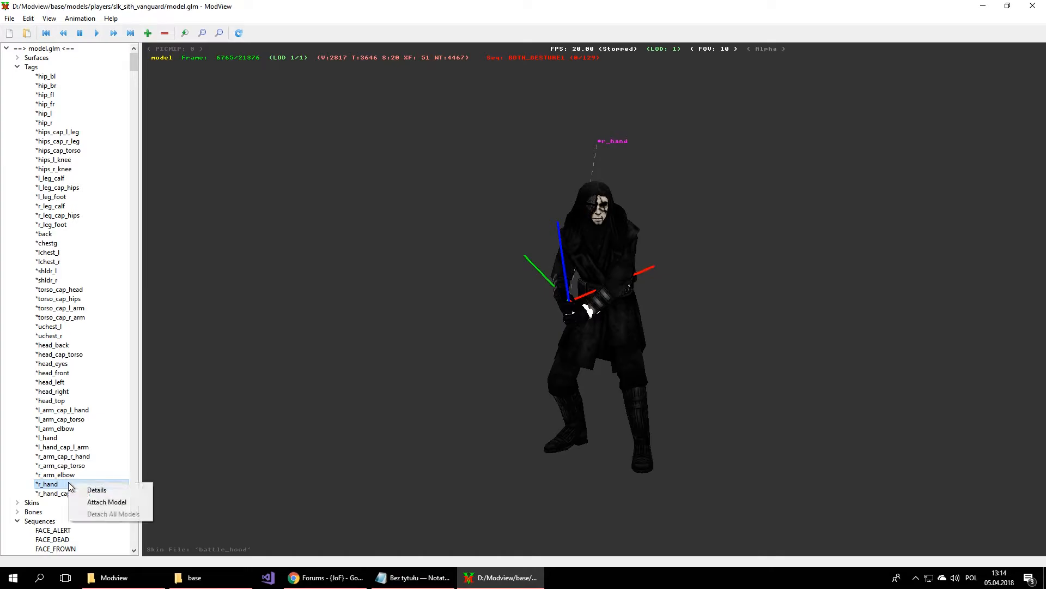
click(112, 502)
drag(463, 191, 543, 134)
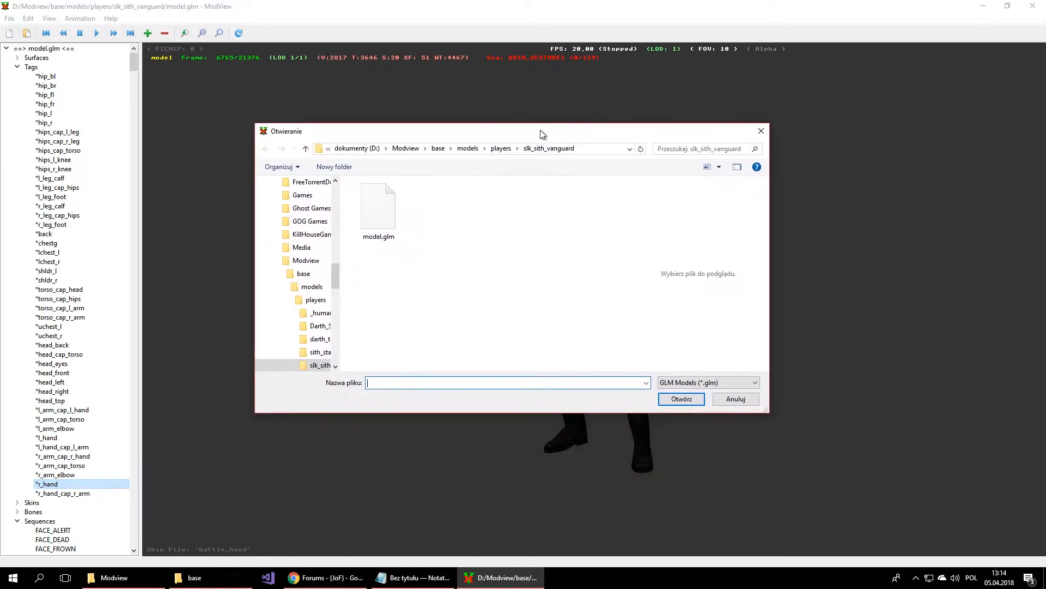
click(467, 151)
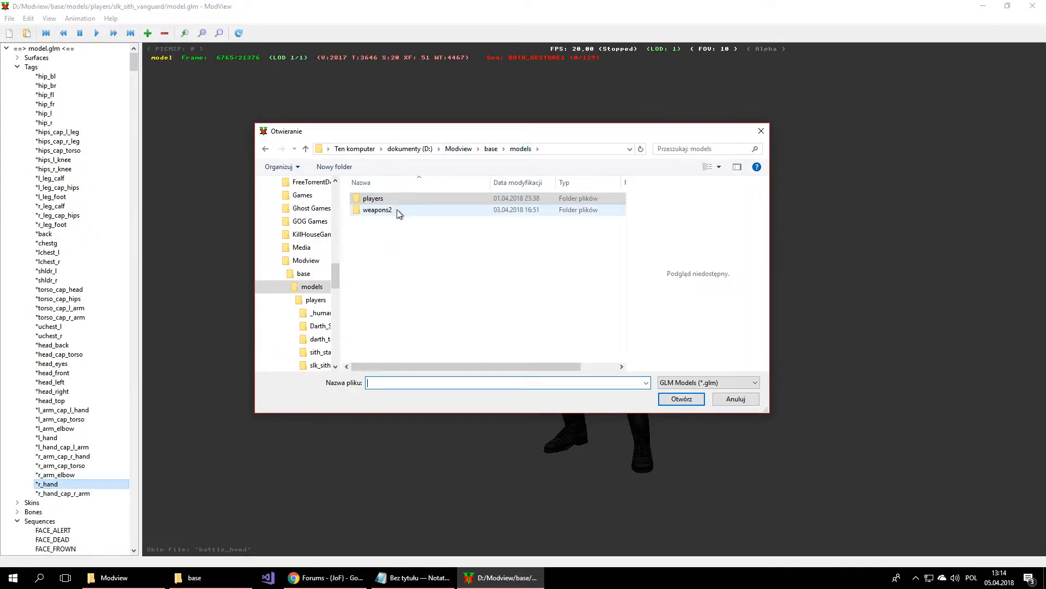
double_click(397, 209)
double_click(398, 209)
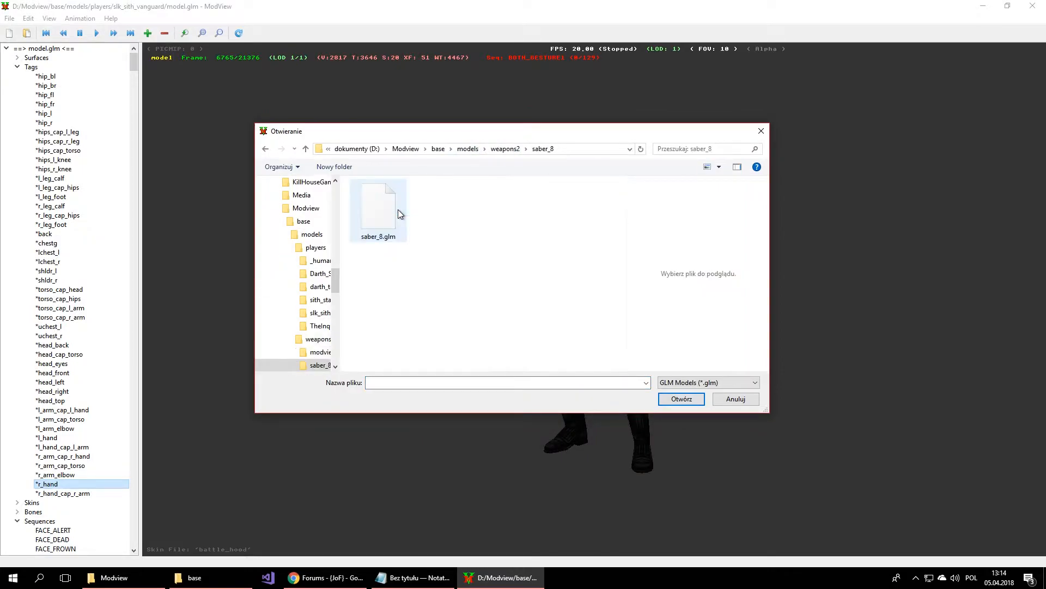
click(390, 236)
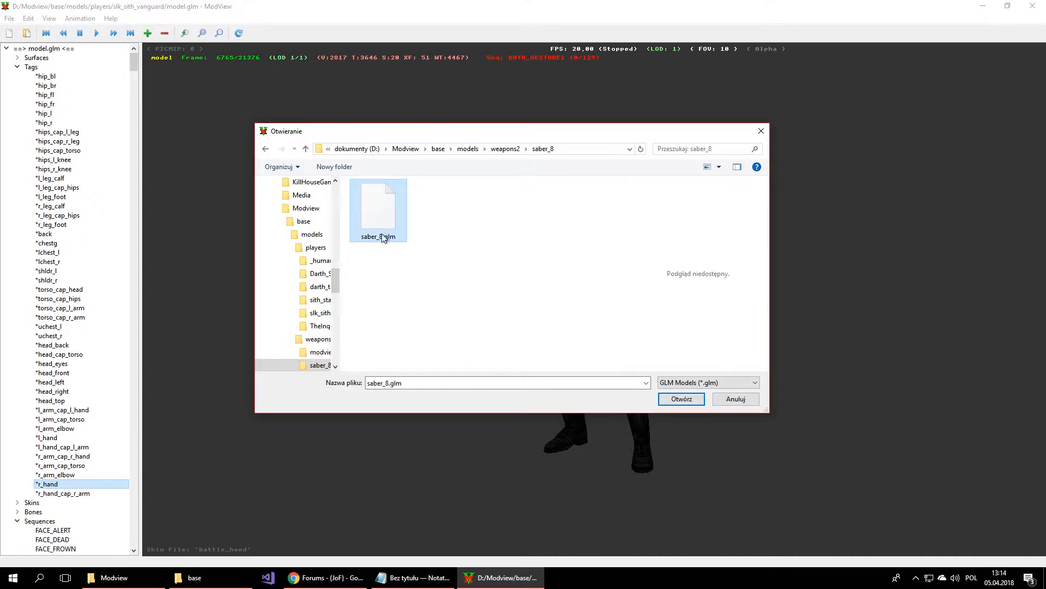
click(690, 400)
Step: Play the BOTH_GESTURE1 sequence with the saber attached and inspect the stopped pose up close from several sides
drag(597, 320, 245, 74)
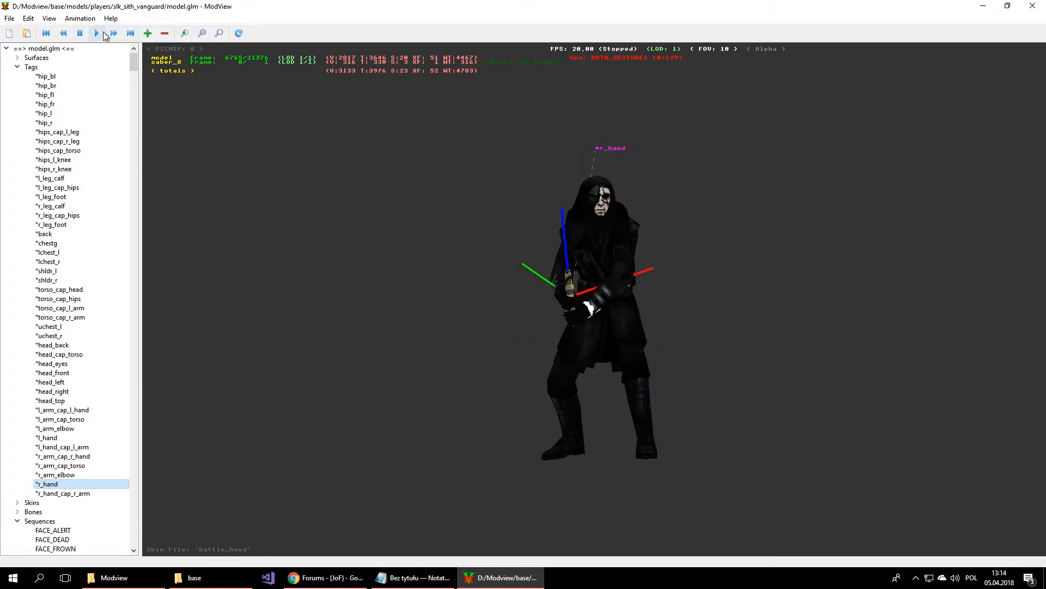
click(114, 34)
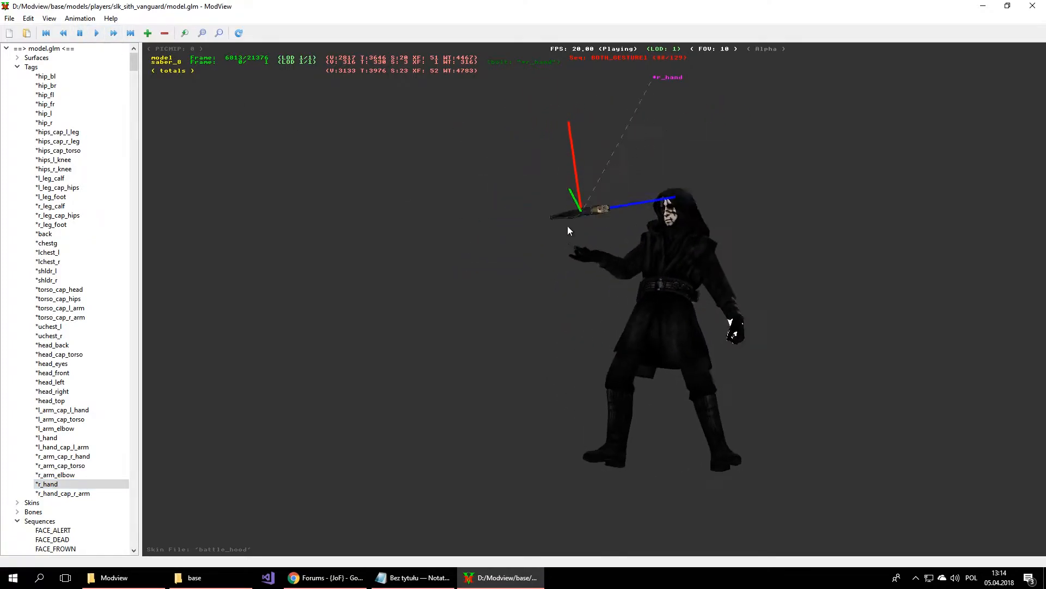
drag(610, 189, 676, 252)
click(96, 33)
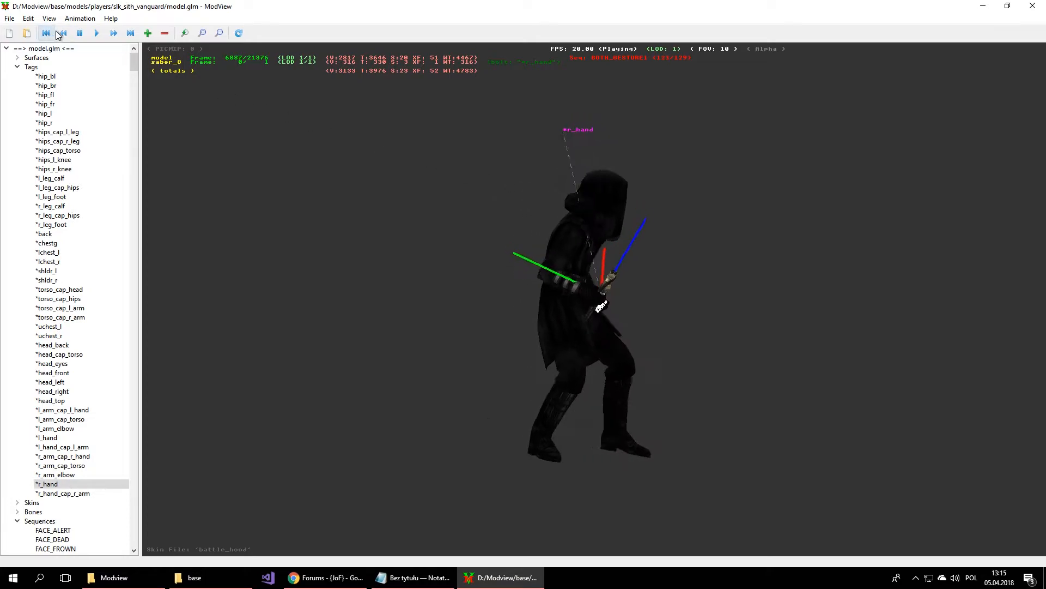
drag(484, 230, 447, 247)
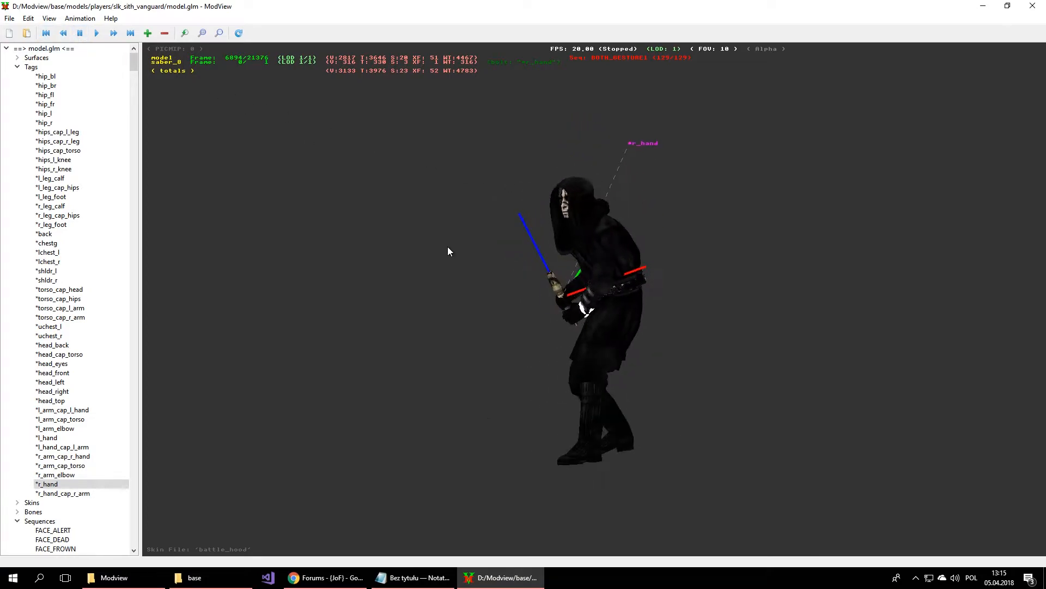
right_drag(799, 319, 806, 436)
drag(806, 436, 832, 411)
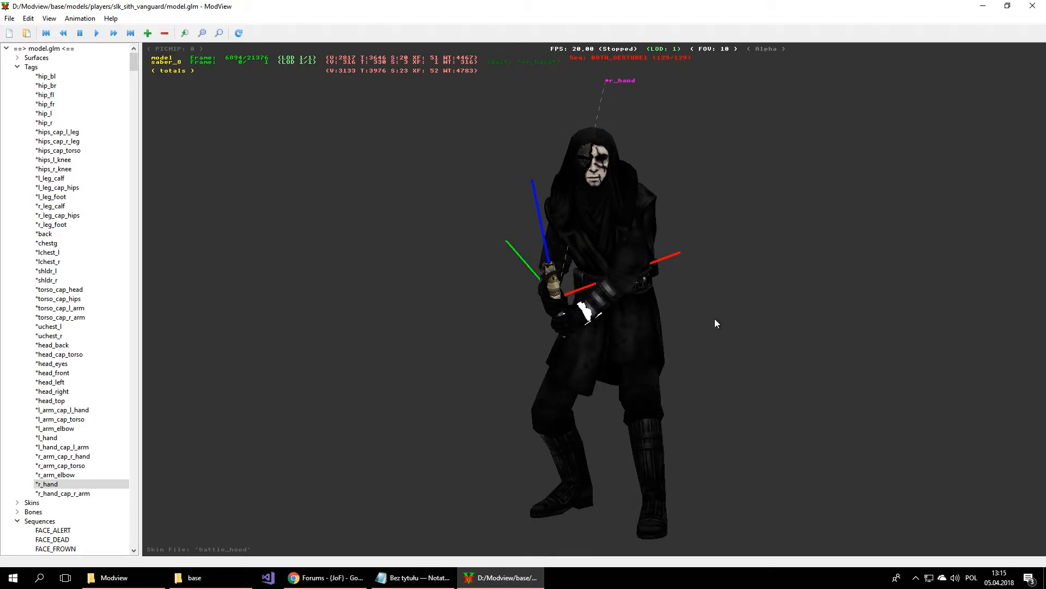
mouse_move(716, 321)
mouse_down()
mouse_move(776, 325)
mouse_move(668, 324)
mouse_move(731, 308)
mouse_move(732, 324)
mouse_up()
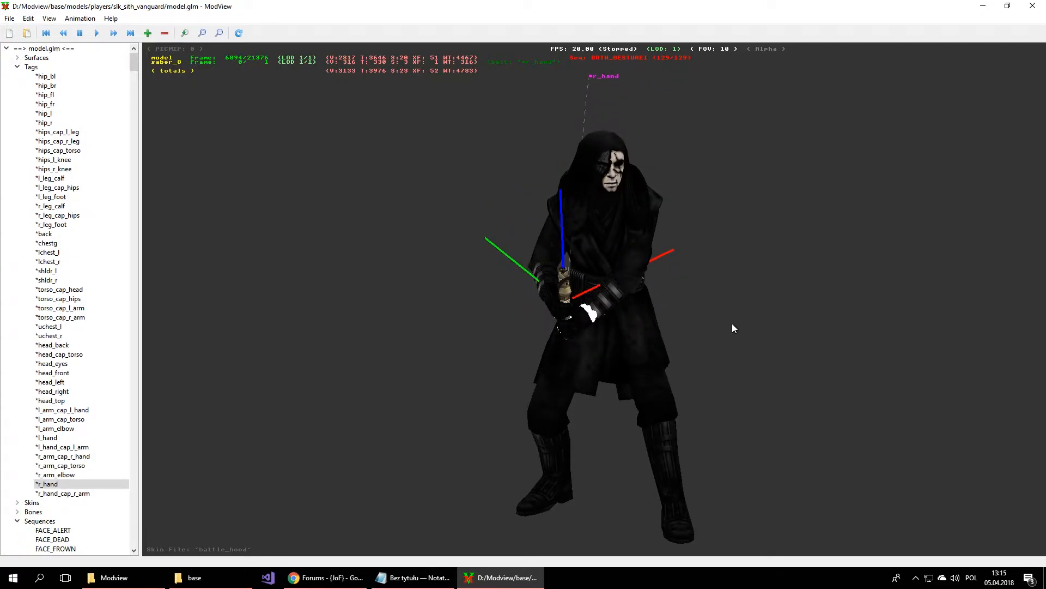
mouse_move(732, 324)
mouse_down()
mouse_move(718, 329)
mouse_move(716, 319)
mouse_move(729, 343)
mouse_up()
Step: Change the viewport's background color to pure green with Red 0, Green 255 and Blue 0
click(50, 18)
mouse_move(69, 21)
mouse_move(28, 20)
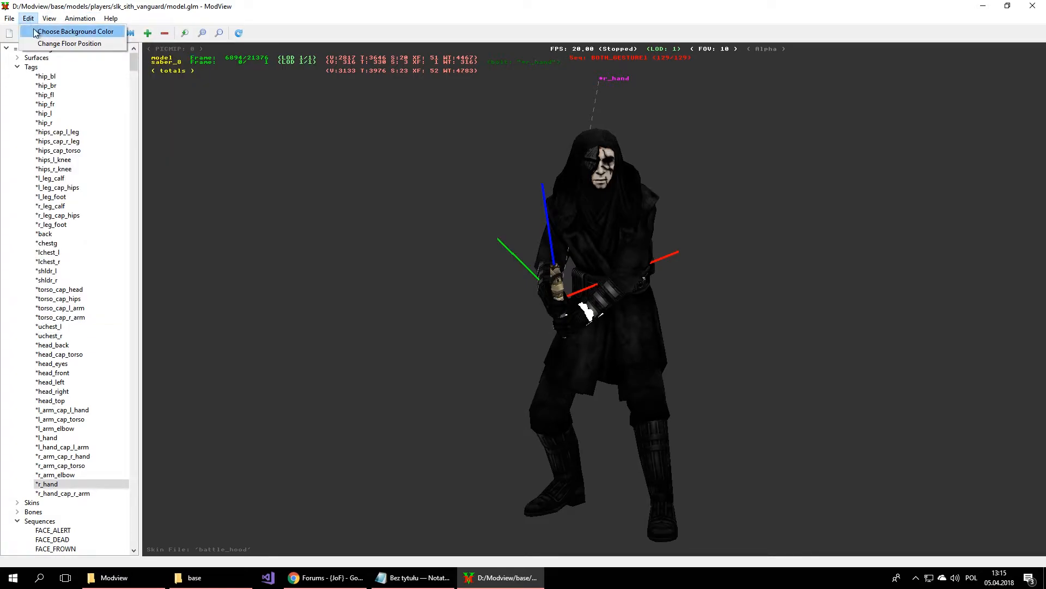
click(36, 31)
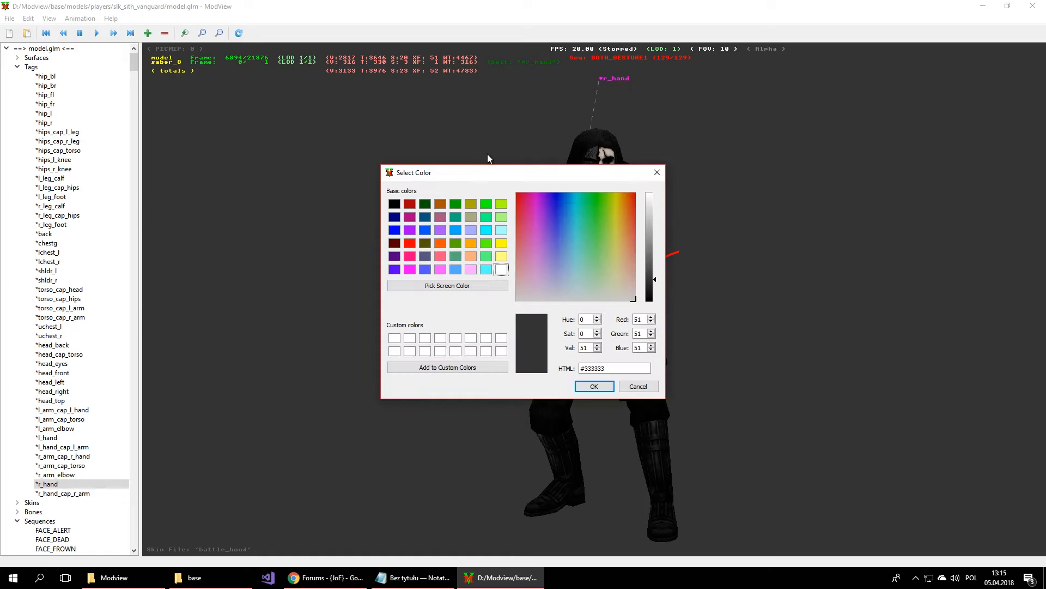
drag(561, 225, 610, 173)
click(650, 195)
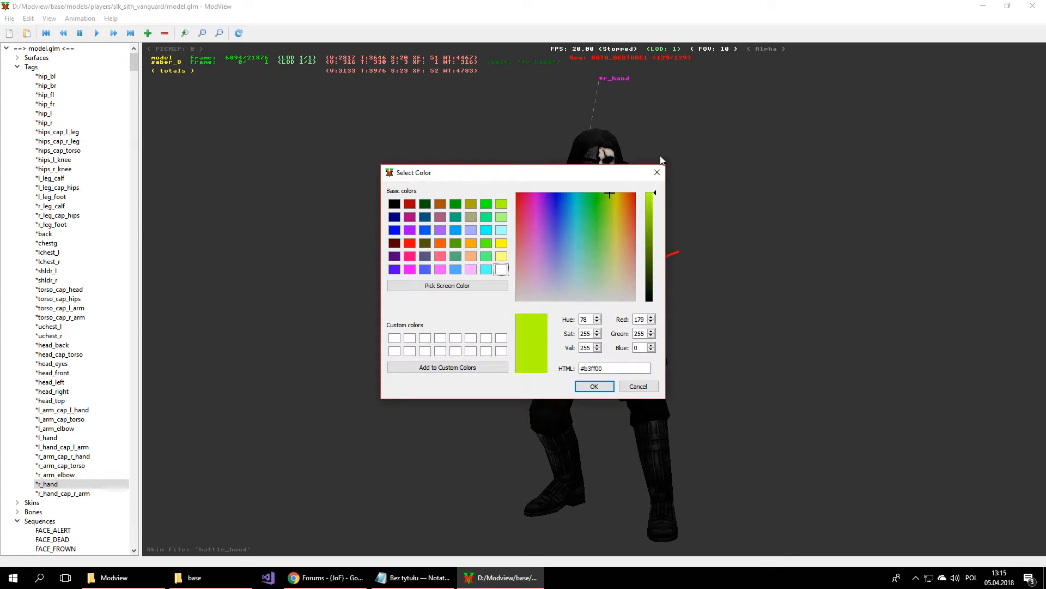
double_click(639, 320)
text(0)
click(598, 386)
Step: Frame the saber-holding character from the front against the green background so the figure nearly fills the viewport height
drag(671, 299, 619, 291)
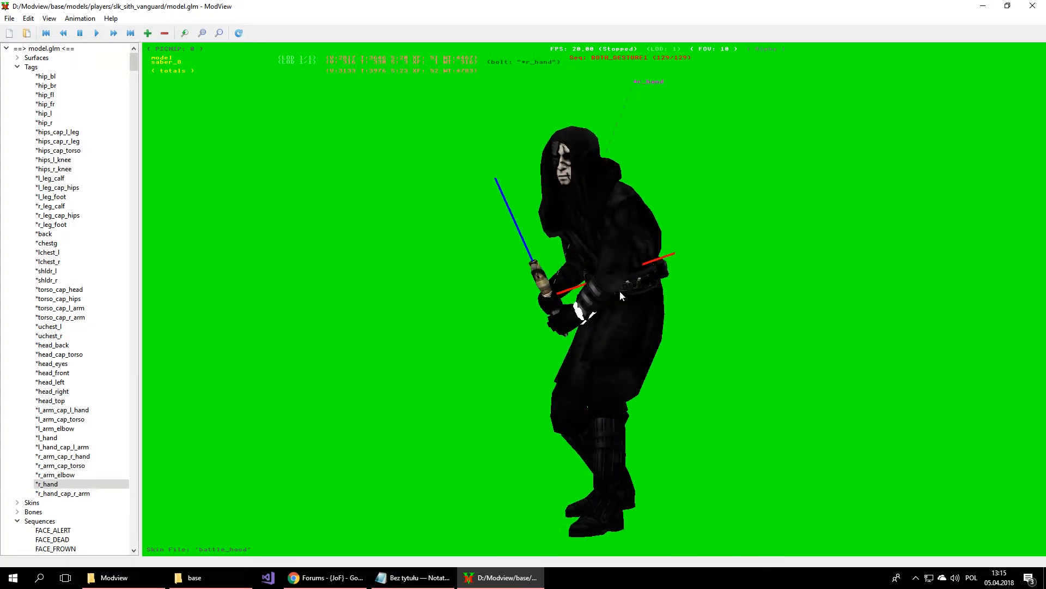
drag(441, 212, 695, 247)
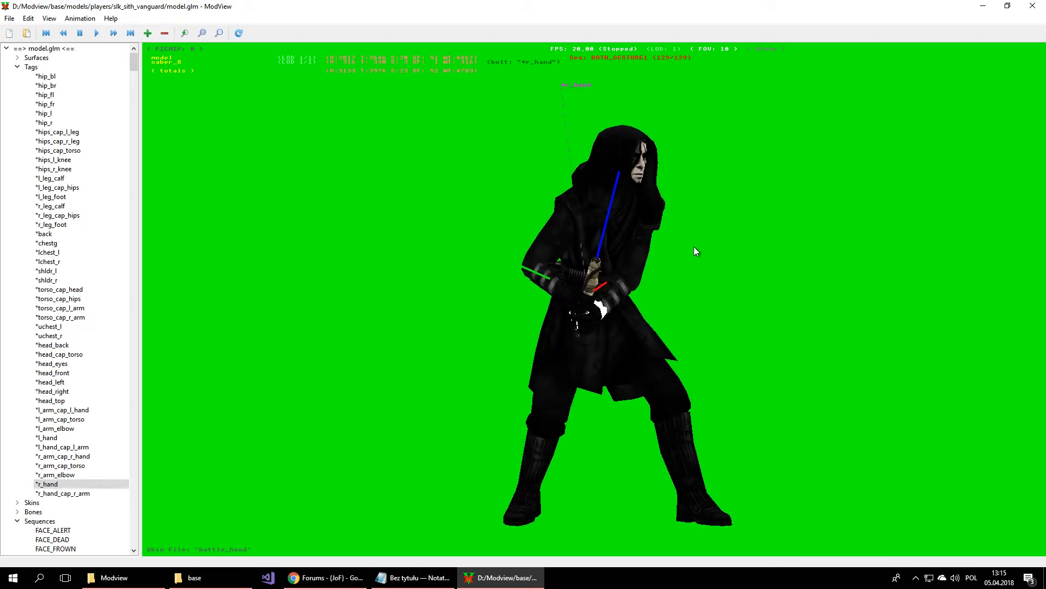
drag(706, 328, 664, 328)
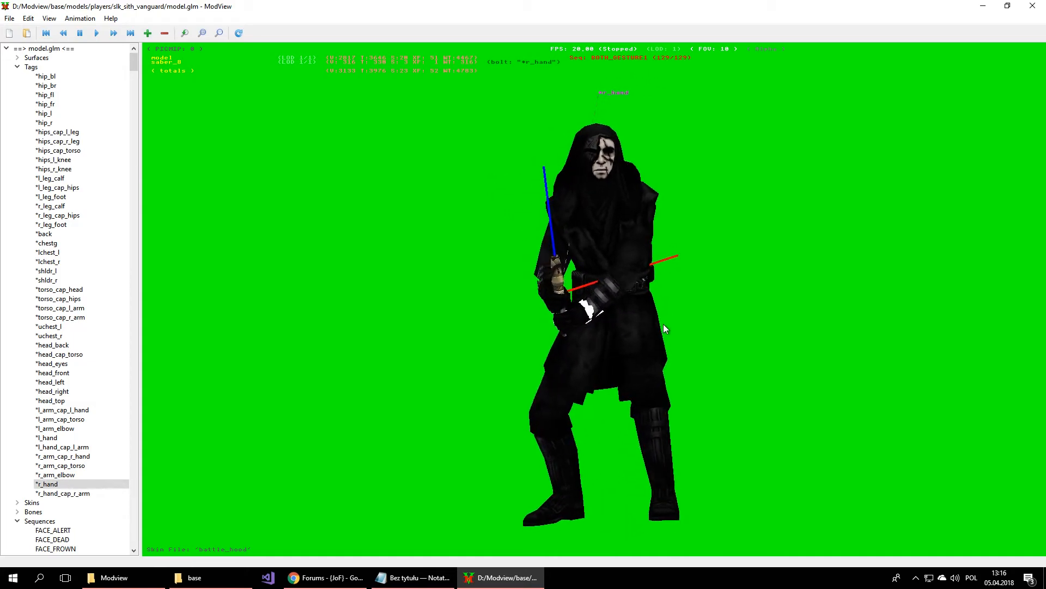
right_drag(673, 237, 670, 285)
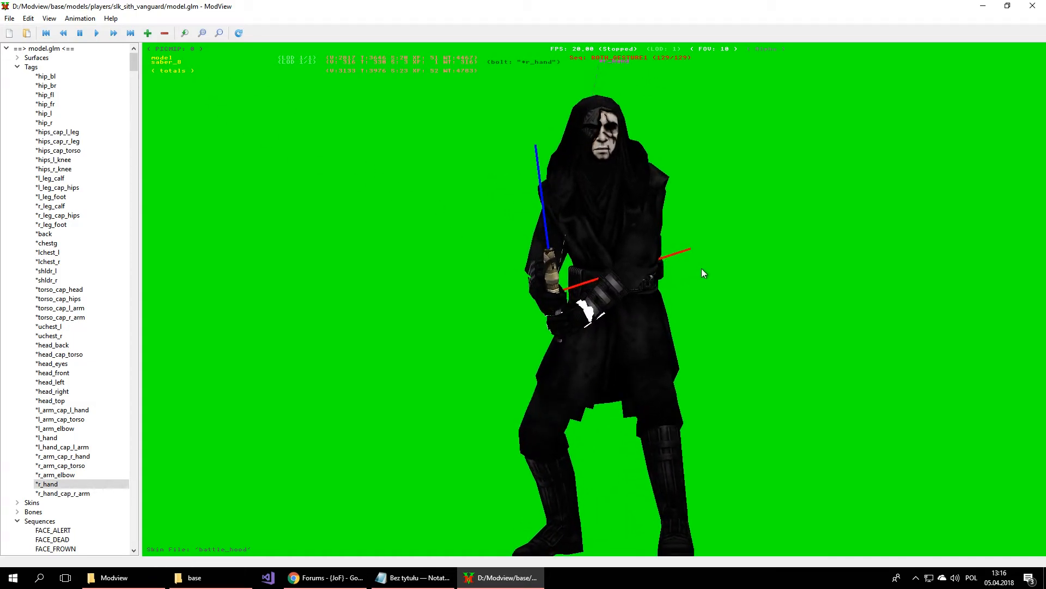
drag(700, 268, 698, 279)
right_drag(699, 336, 691, 296)
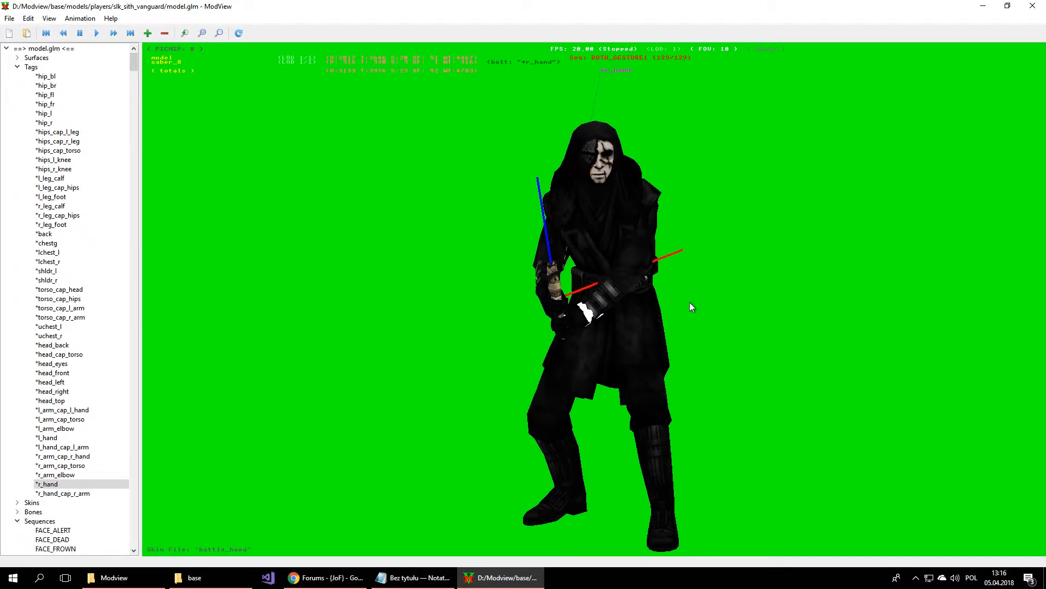
middle_drag(689, 305, 682, 287)
right_drag(682, 288, 681, 317)
middle_drag(682, 317, 683, 318)
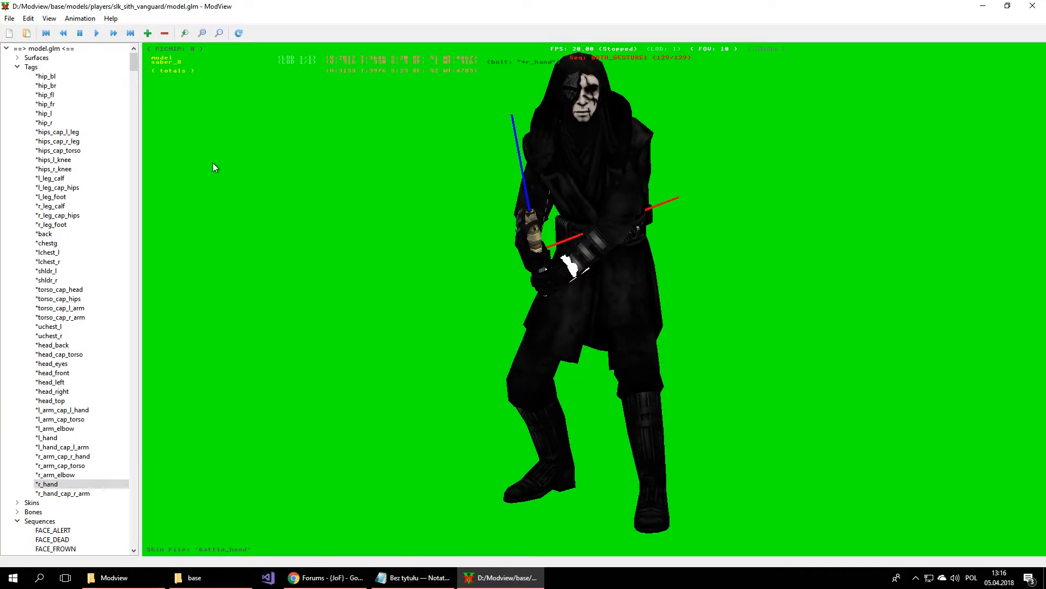
Step: Save a screenshot of the viewport as a PNG image named test in the Modview folder
click(54, 21)
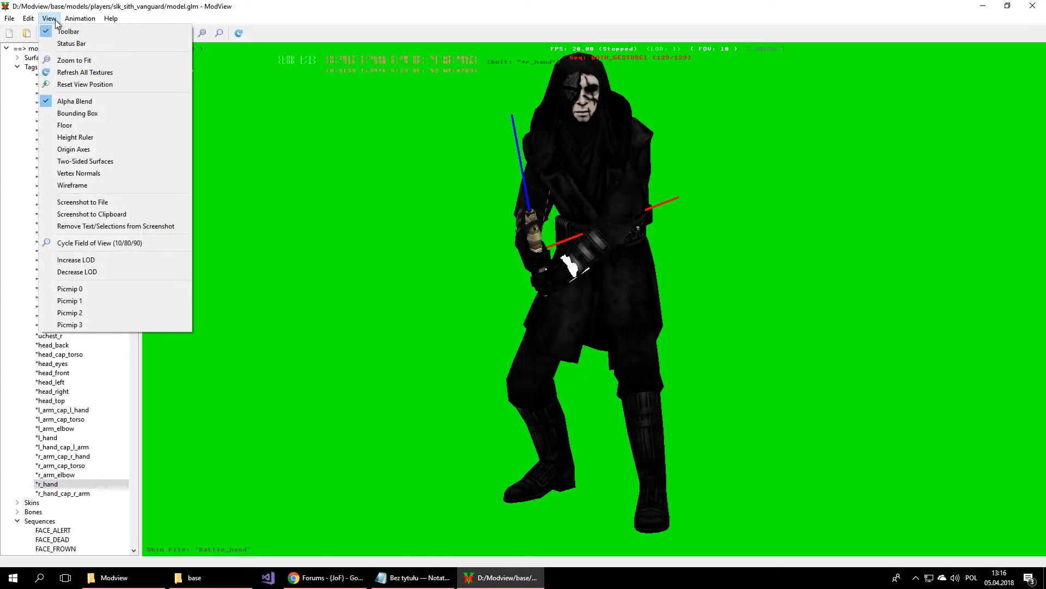
click(126, 203)
drag(444, 139, 396, 173)
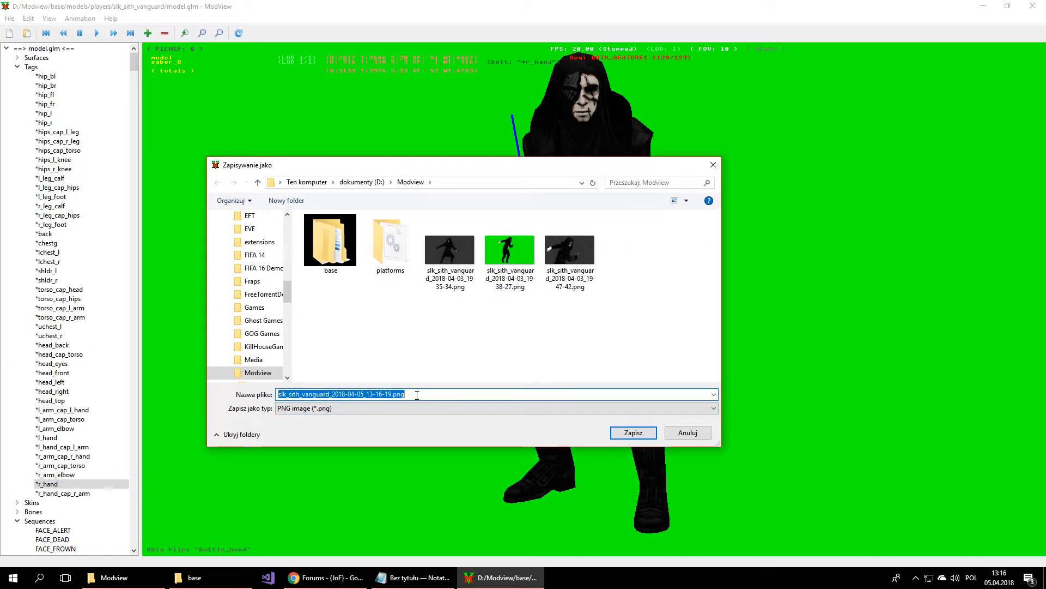
text(test)
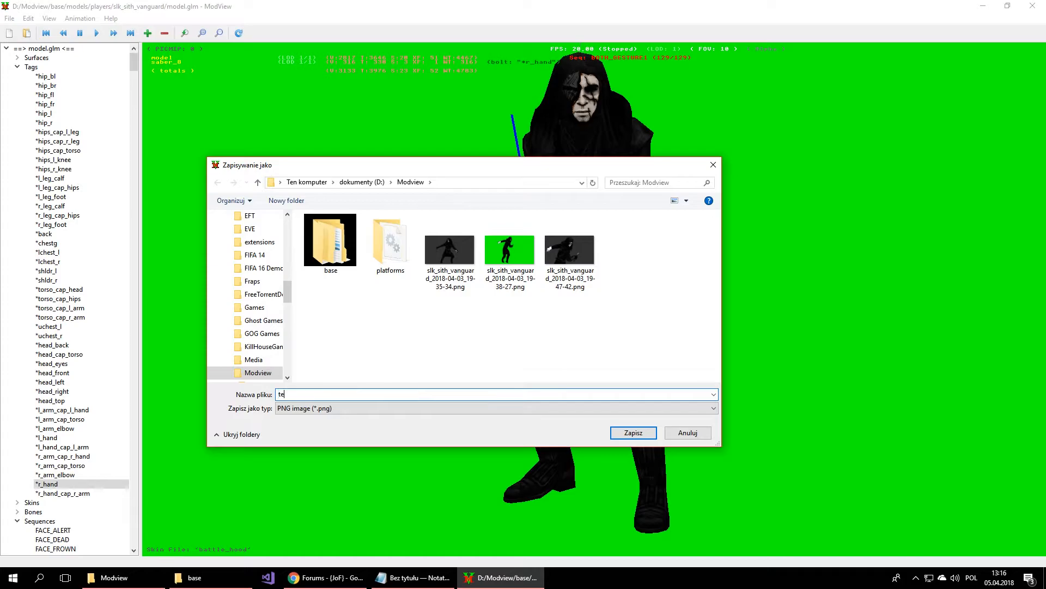
key(Return)
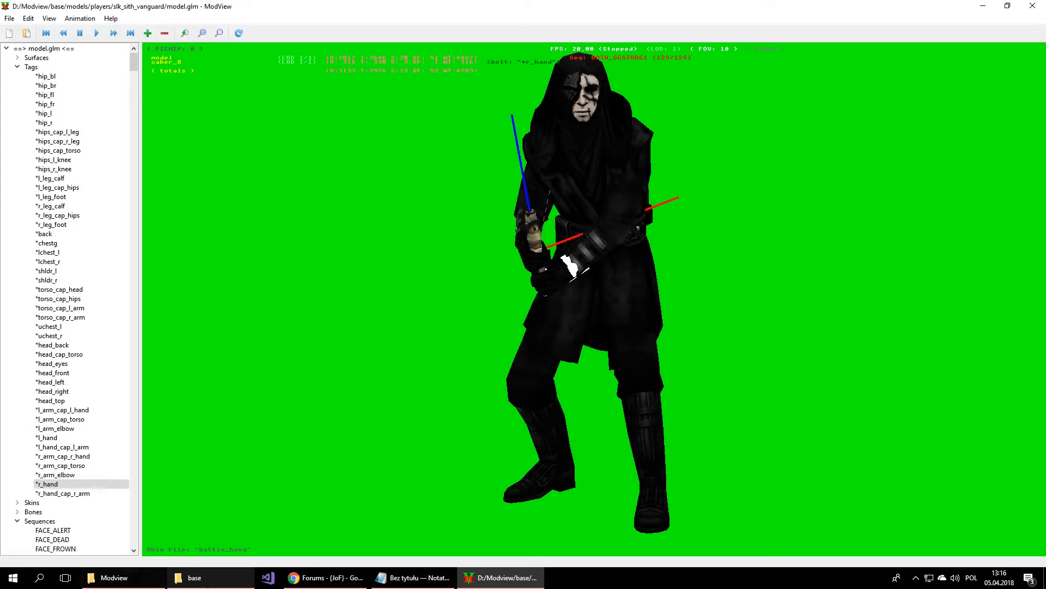
Step: Switch to File Explorer, go to the Modview folder on drive D: and open test.png
click(194, 577)
scroll(381, 263, down, 8)
scroll(381, 263, down, 5)
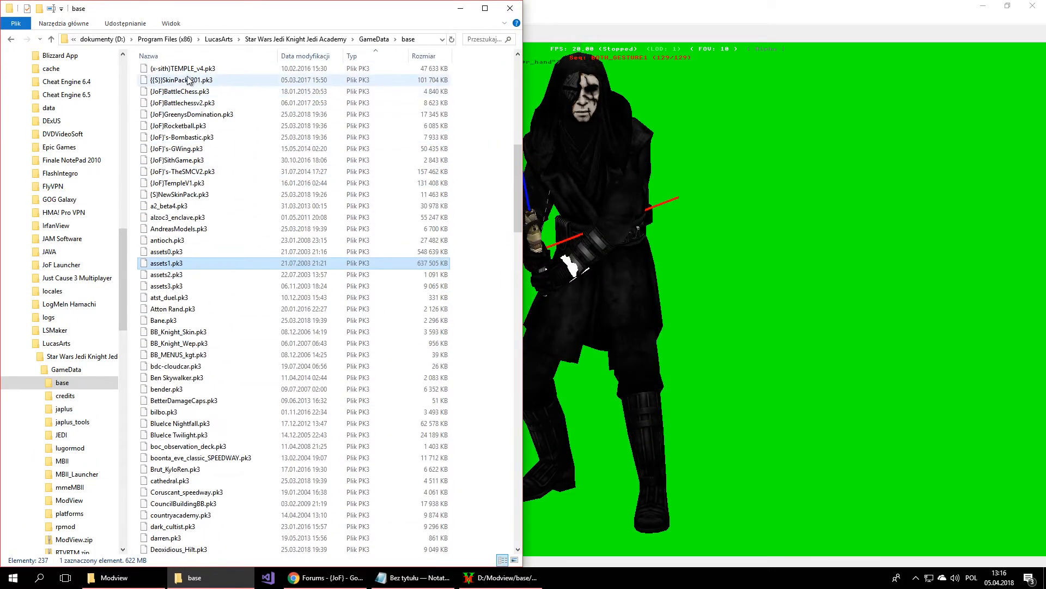
click(100, 40)
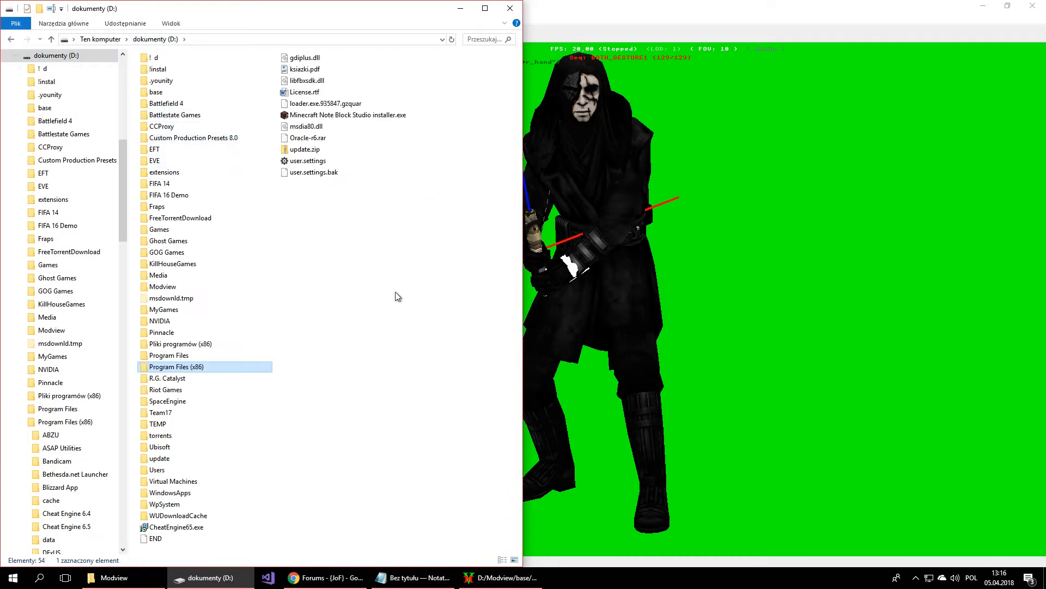
click(369, 300)
double_click(178, 290)
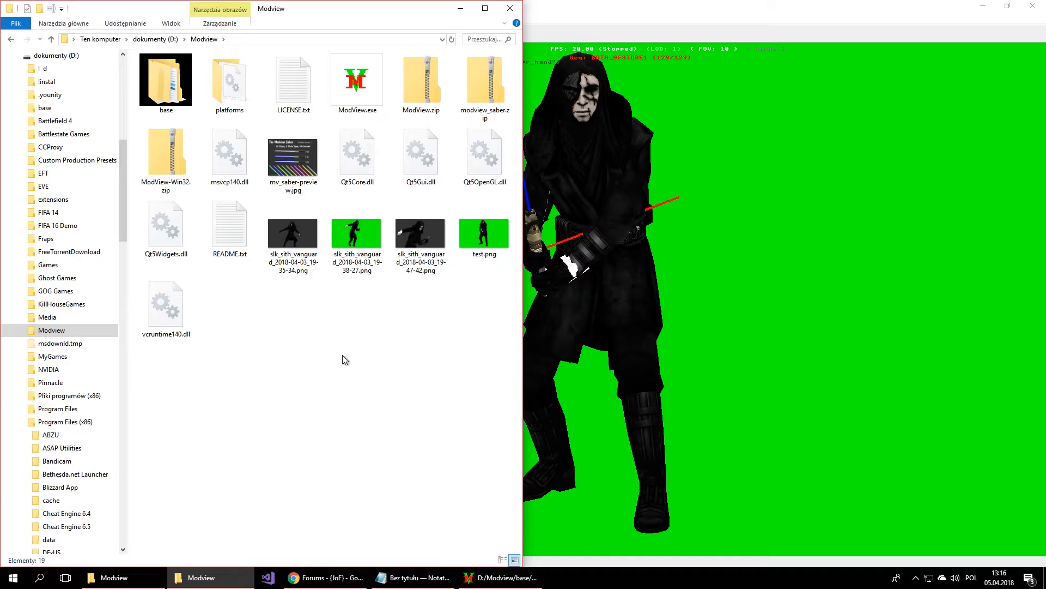
double_click(467, 250)
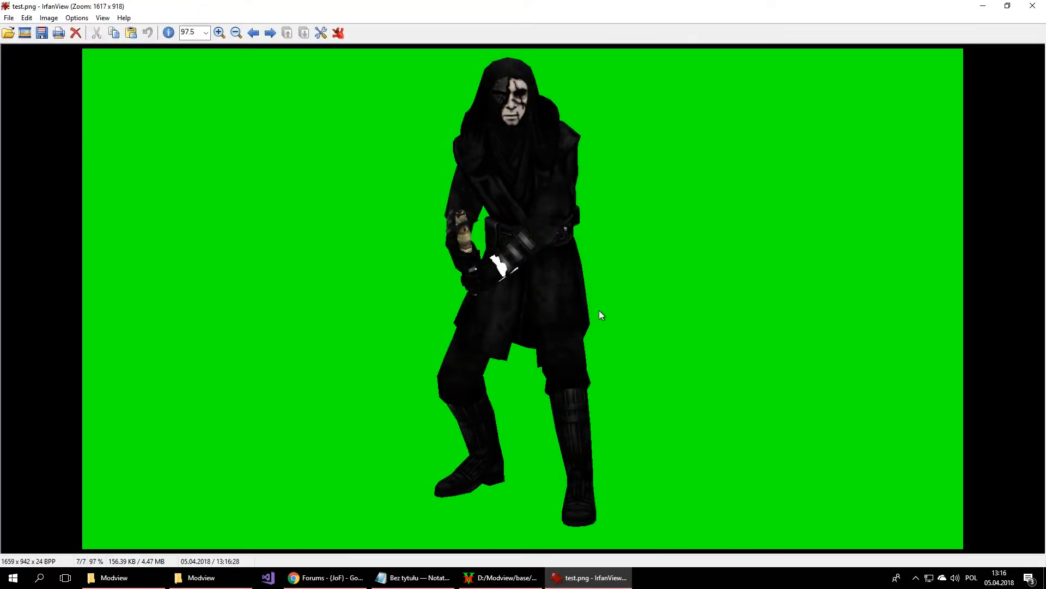
Step: Zoom in on the saved screenshot and examine the character's face, saber and hands
drag(383, 57, 753, 285)
click(719, 273)
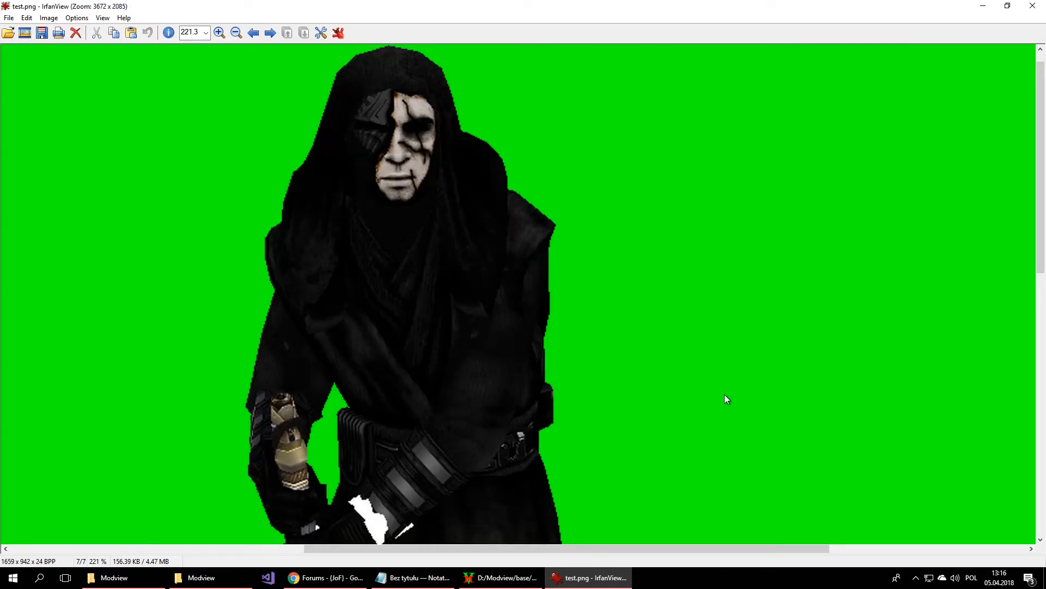
scroll(677, 390, down, 5)
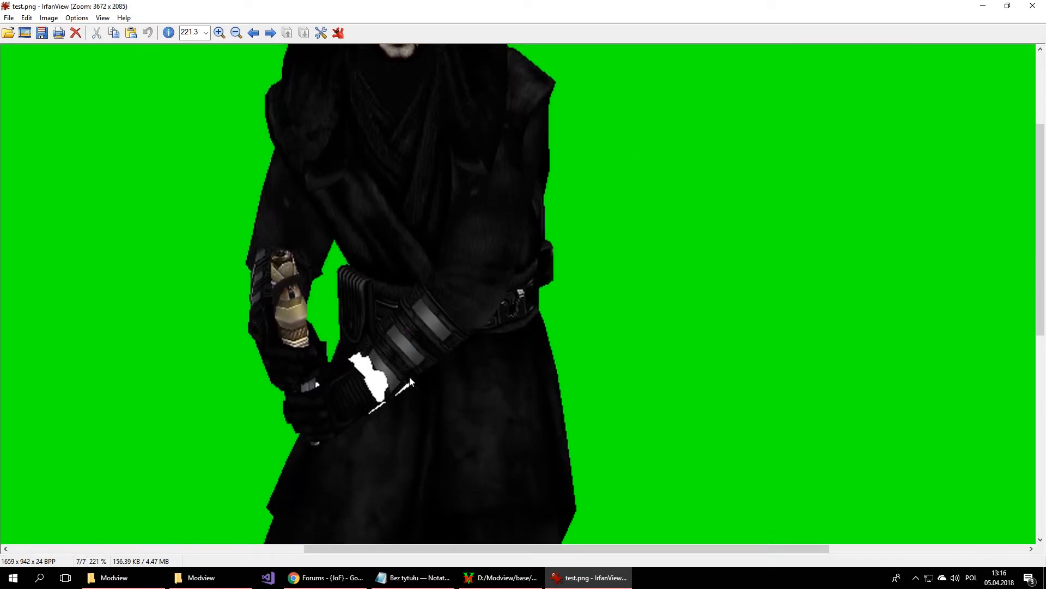
ctrl+scroll(410, 380, down, 1)
scroll(613, 340, up, 3)
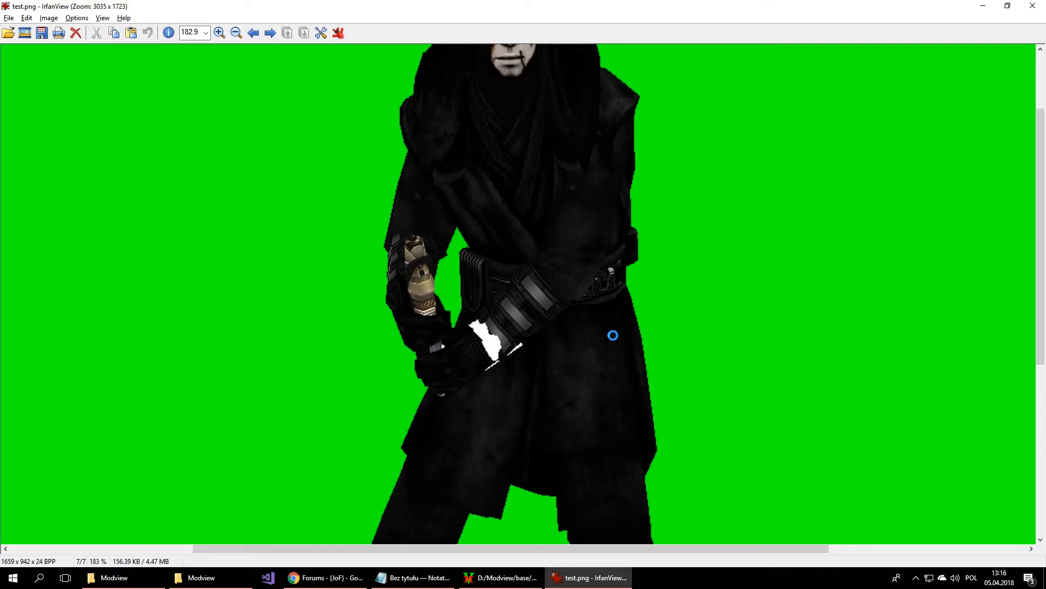
Step: Close the enlarged test.png preview and switch back to ModView
key(alt)
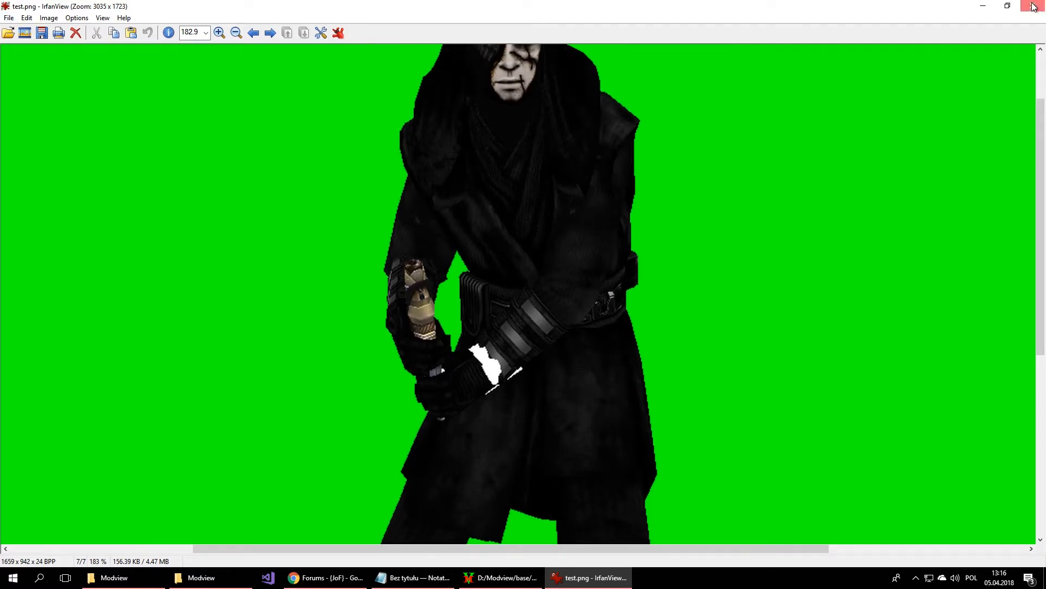
click(1033, 5)
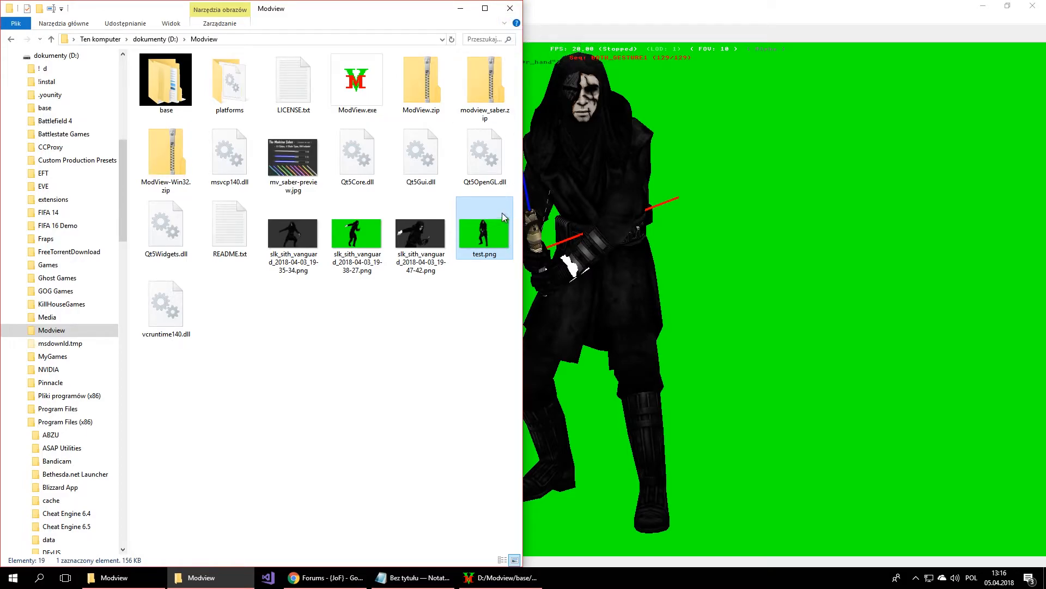
click(593, 15)
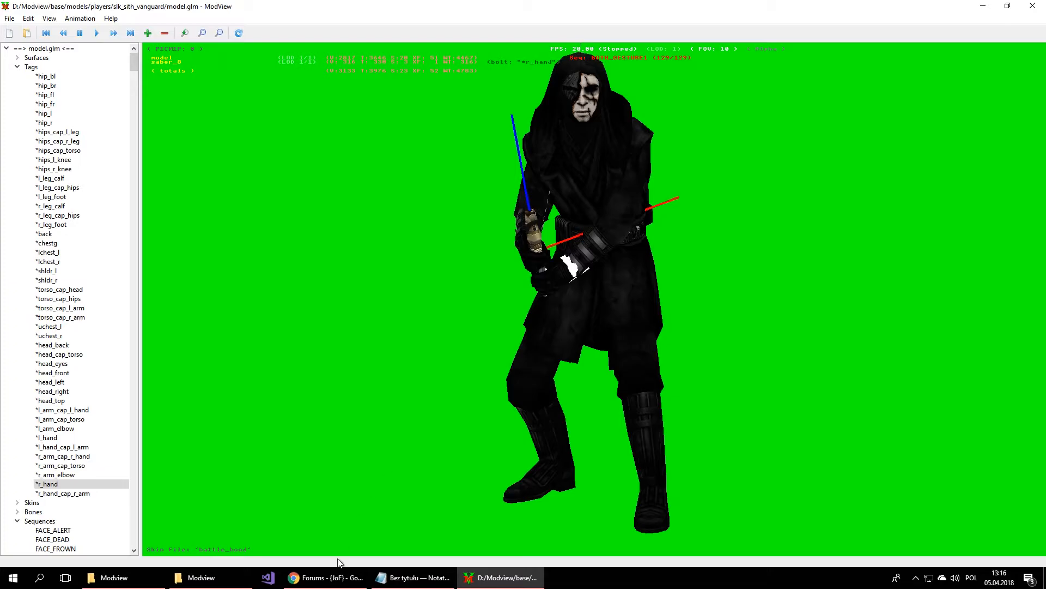
Step: Search Windows for photoshop, launch Adobe Photoshop CC 2015 and switch to it
click(39, 577)
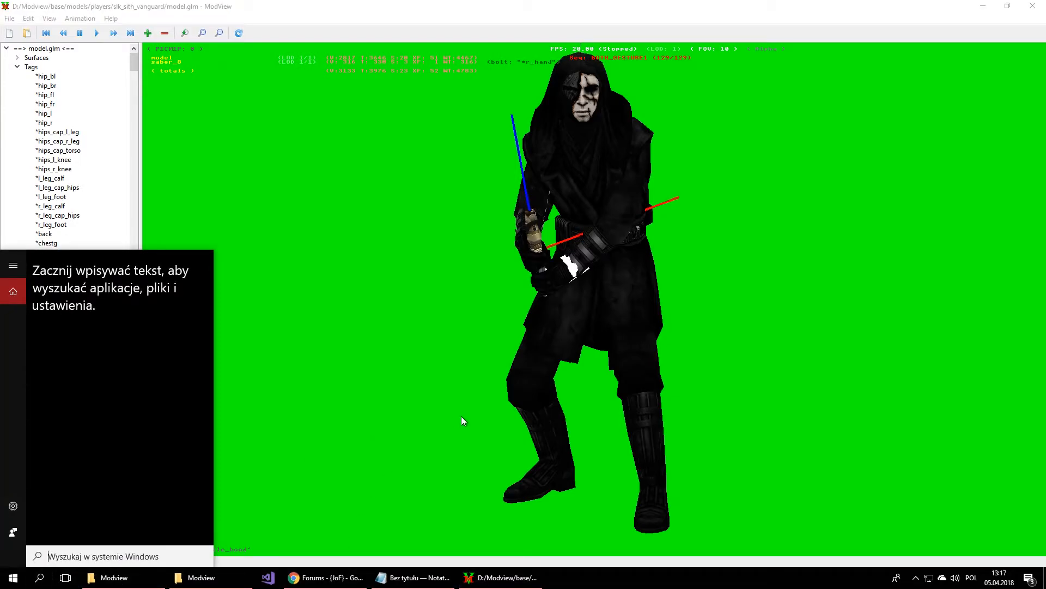
text(photoshop)
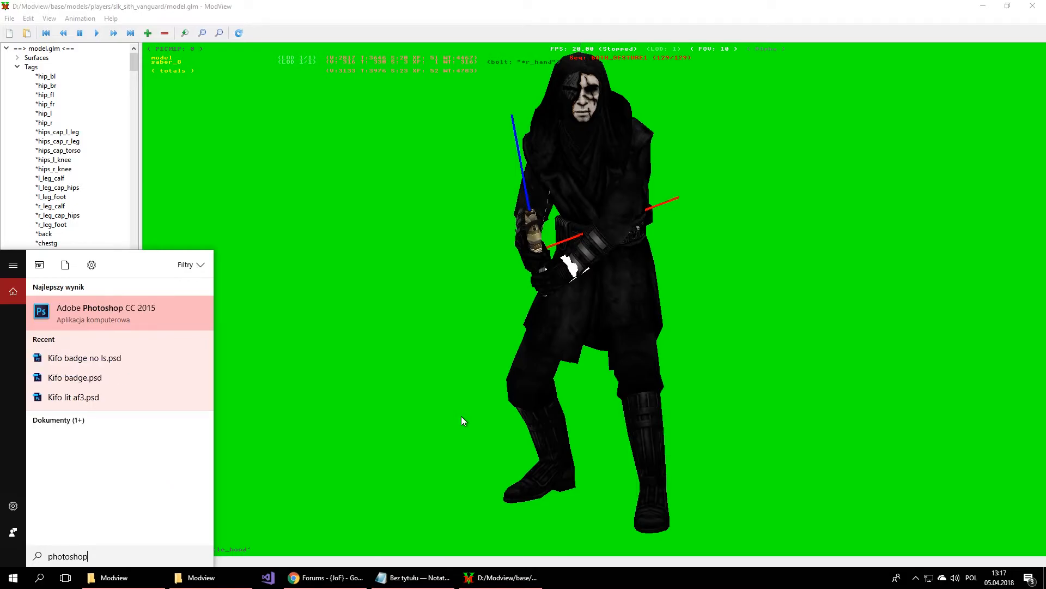
key(BackSpace)
key(BackSpace)
key(BackSpace)
key(BackSpace)
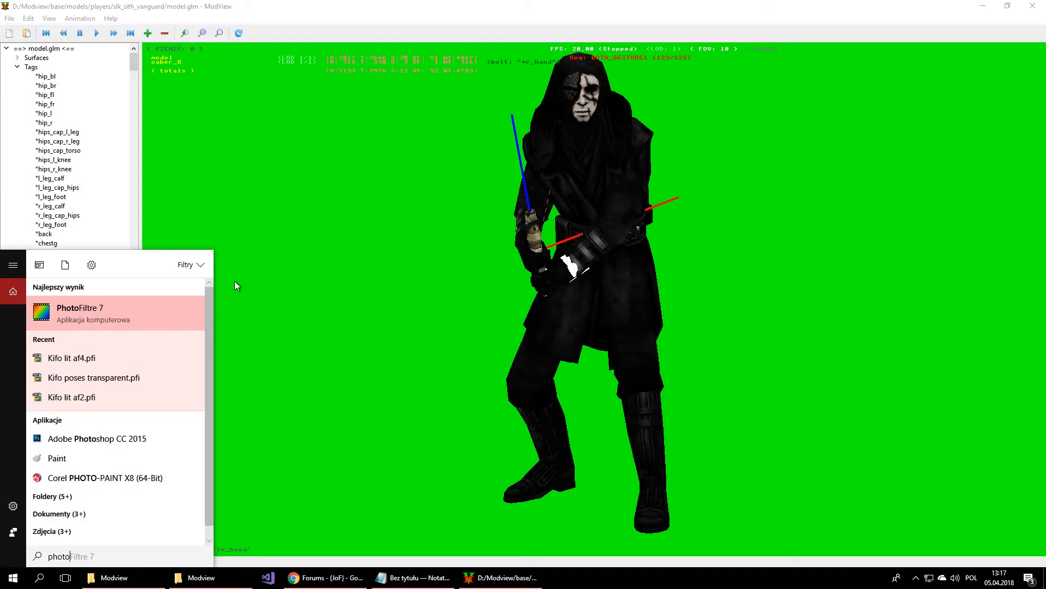
text(shop)
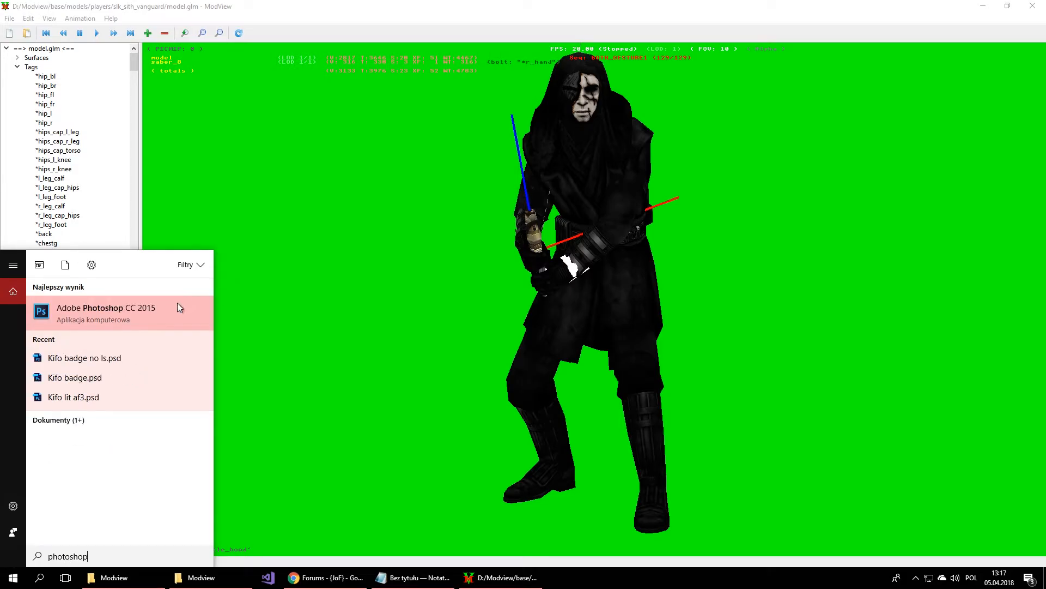
click(165, 315)
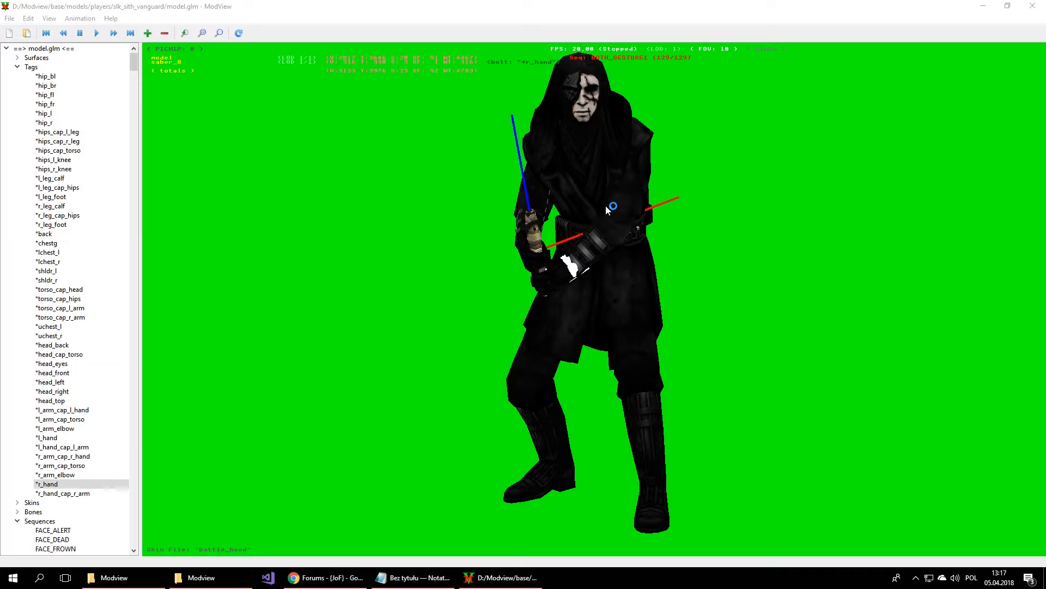
mouse_move(626, 205)
mouse_down()
mouse_move(597, 197)
mouse_move(666, 204)
mouse_move(640, 205)
mouse_up()
click(589, 577)
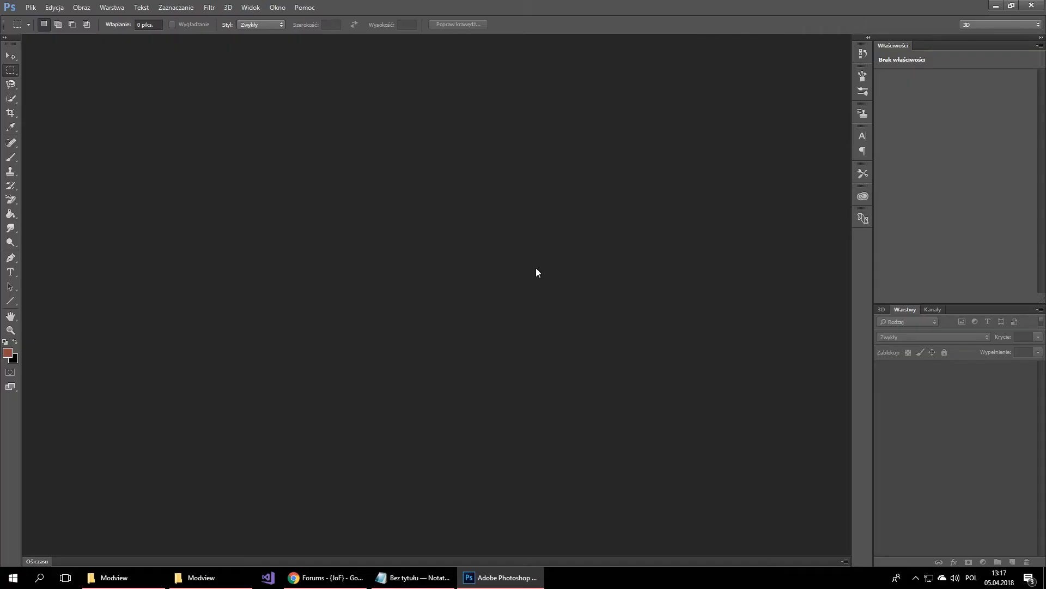
Step: Open test.png from the Modview folder in Photoshop and activate the Move tool
click(201, 577)
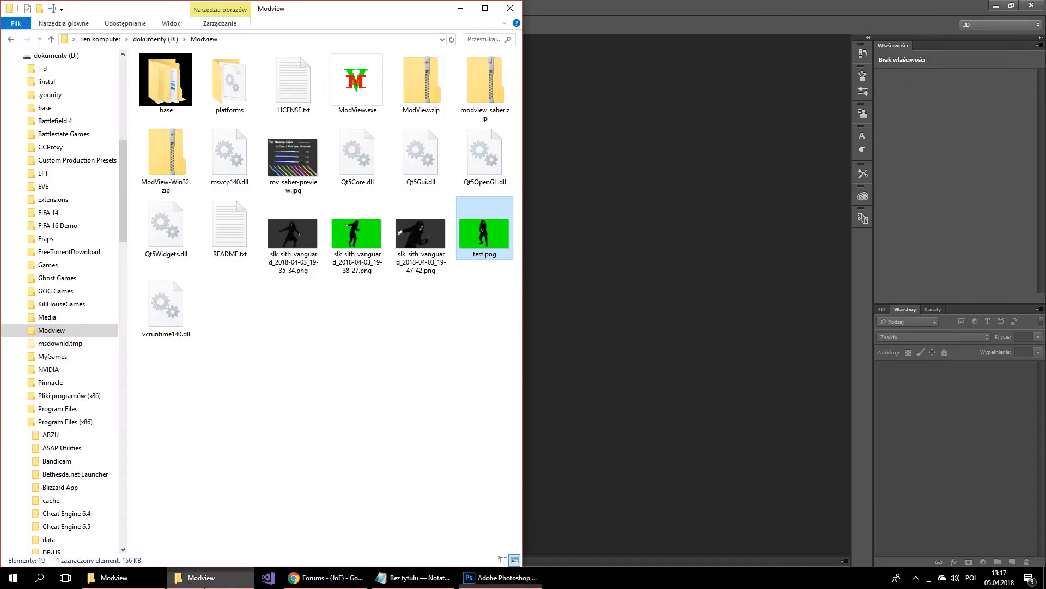
drag(647, 240, 647, 240)
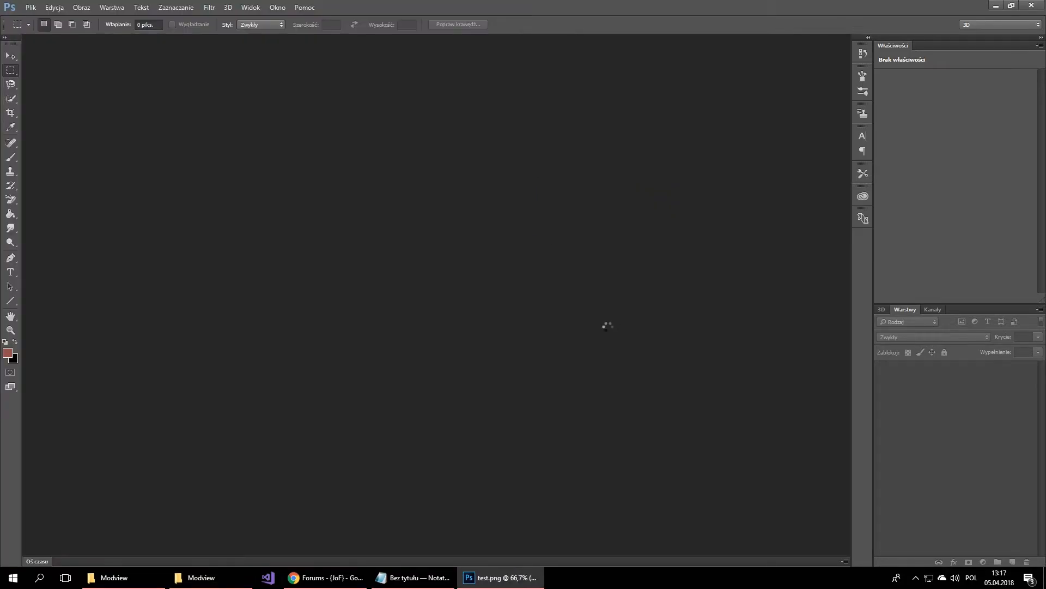
key(v)
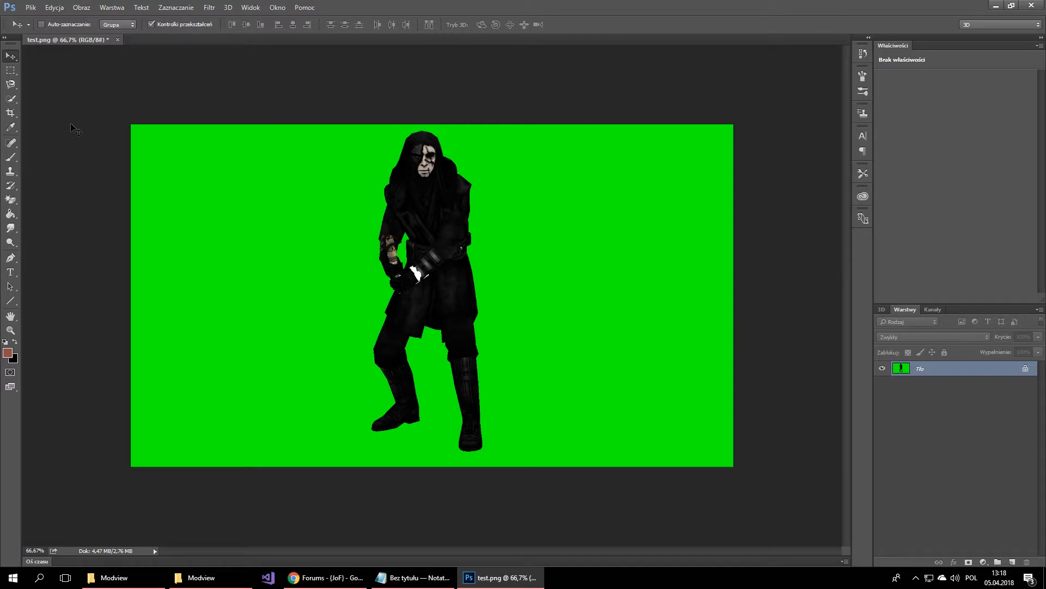
Step: Erase the green background around the character and inside the arm gap with the Magic Eraser at tolerance 32
click(10, 200)
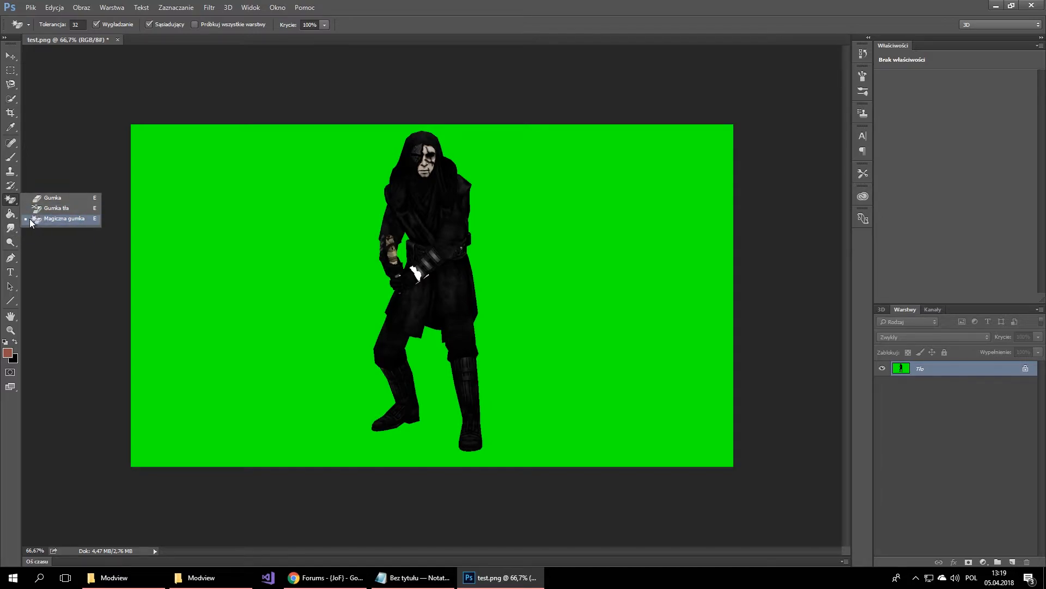
click(64, 219)
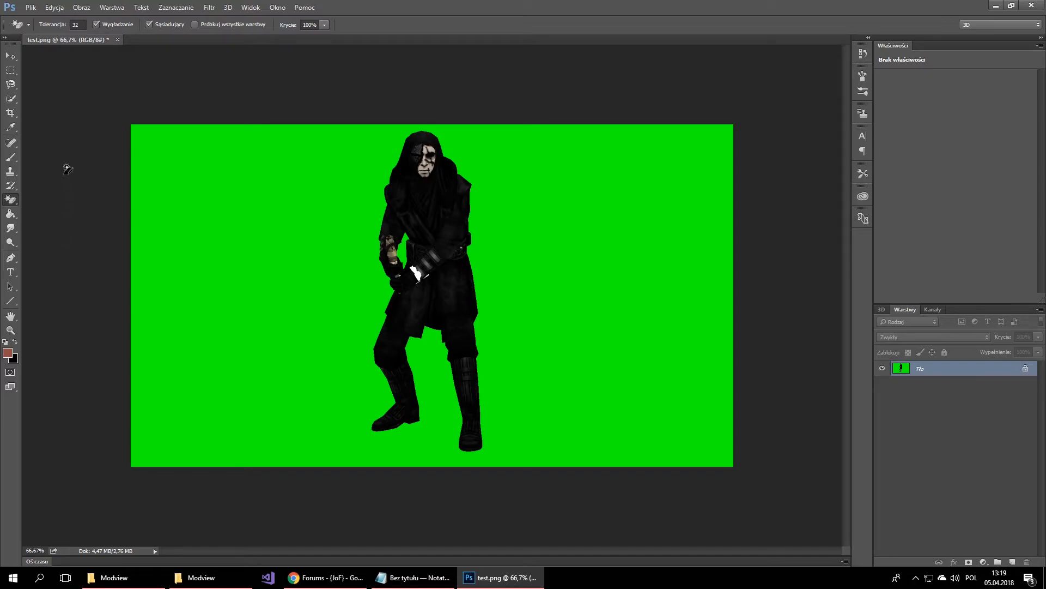
click(80, 25)
click(279, 229)
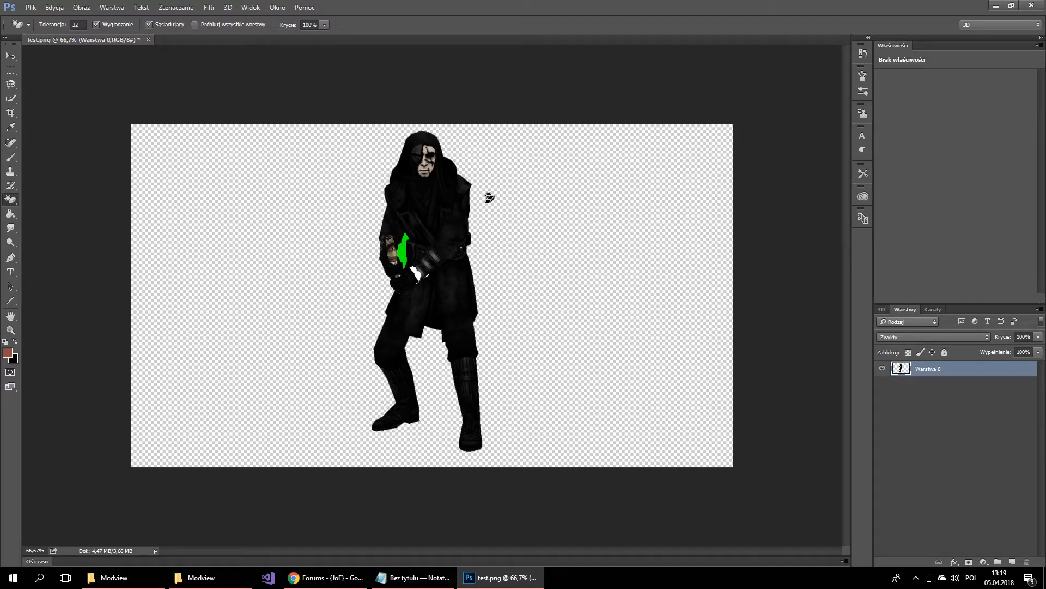
click(404, 252)
Step: Try a Brush stroke starting at the saber hilt with the current foreground colour, and undo it
alt+scroll(391, 212, up, 5)
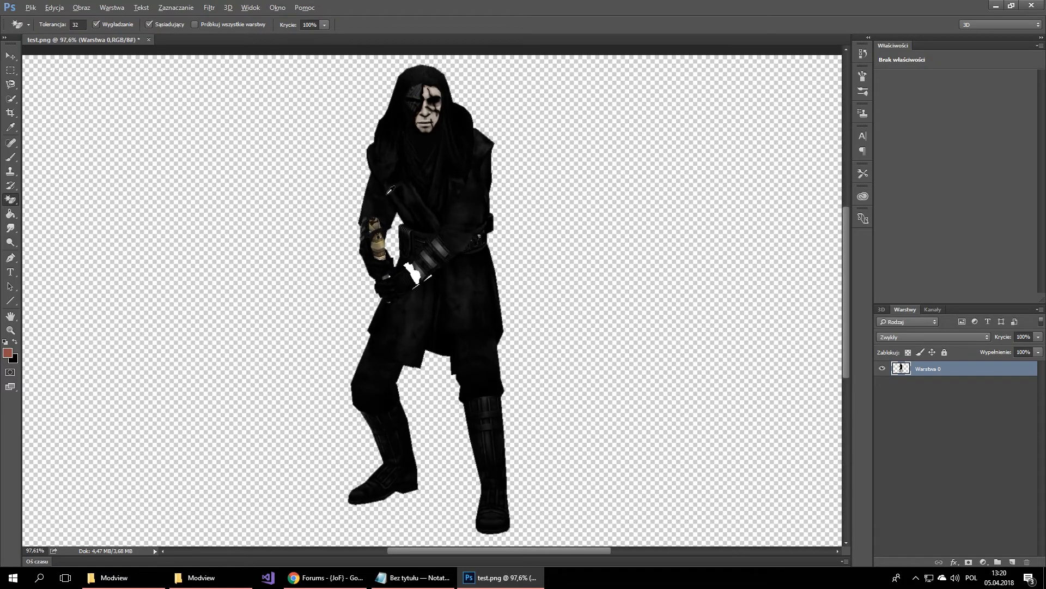
scroll(329, 189, up, 5)
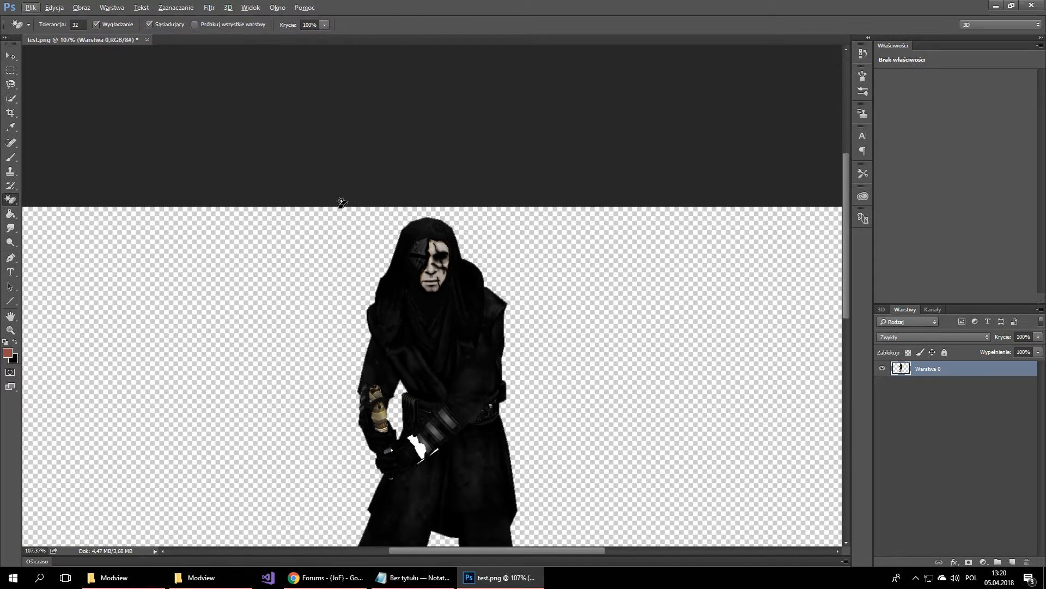
scroll(344, 204, down, 2)
scroll(343, 203, down, 2)
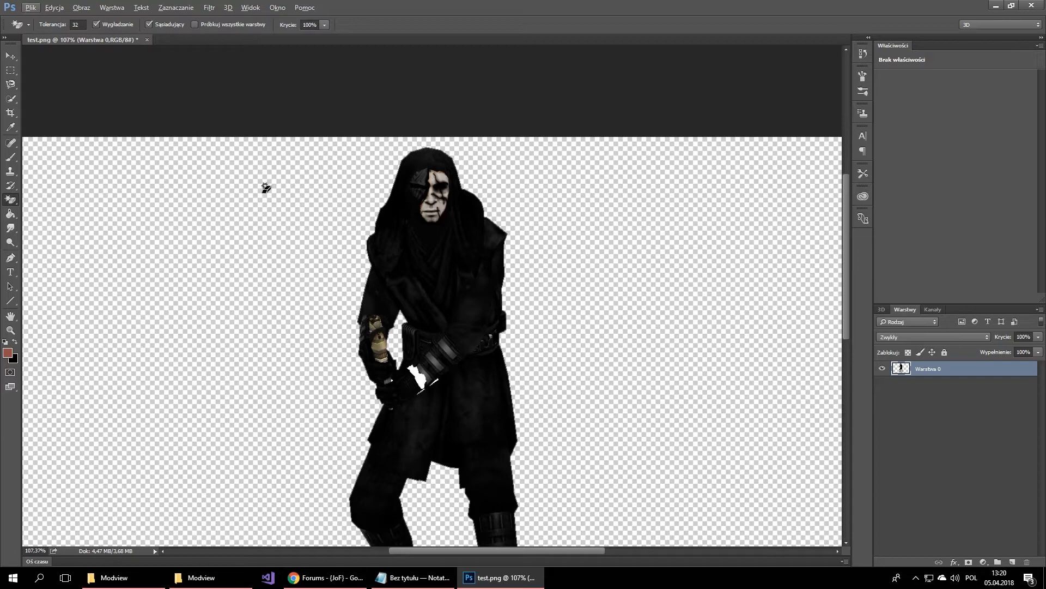
click(11, 157)
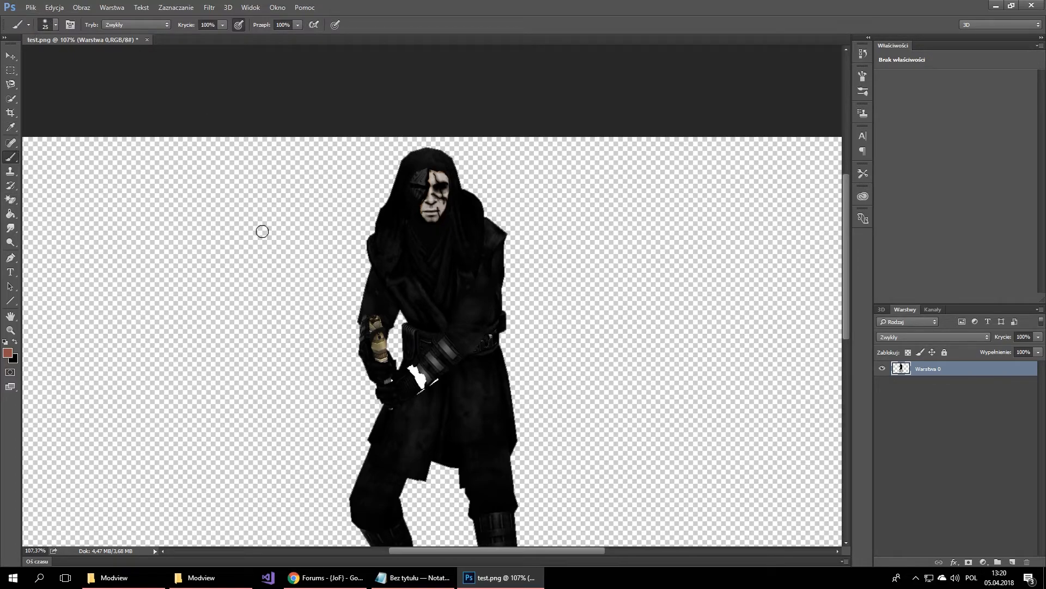
mouse_move(375, 307)
mouse_down()
mouse_move(299, 248)
mouse_move(179, 256)
mouse_move(240, 322)
mouse_move(780, 335)
mouse_move(567, 425)
mouse_move(708, 397)
mouse_move(545, 327)
mouse_move(230, 354)
mouse_move(327, 283)
mouse_move(245, 289)
mouse_move(286, 332)
mouse_up()
key(ctrl+z)
Step: Set the foreground colour to a very pale pink and return to the Brush tool
click(8, 353)
click(500, 135)
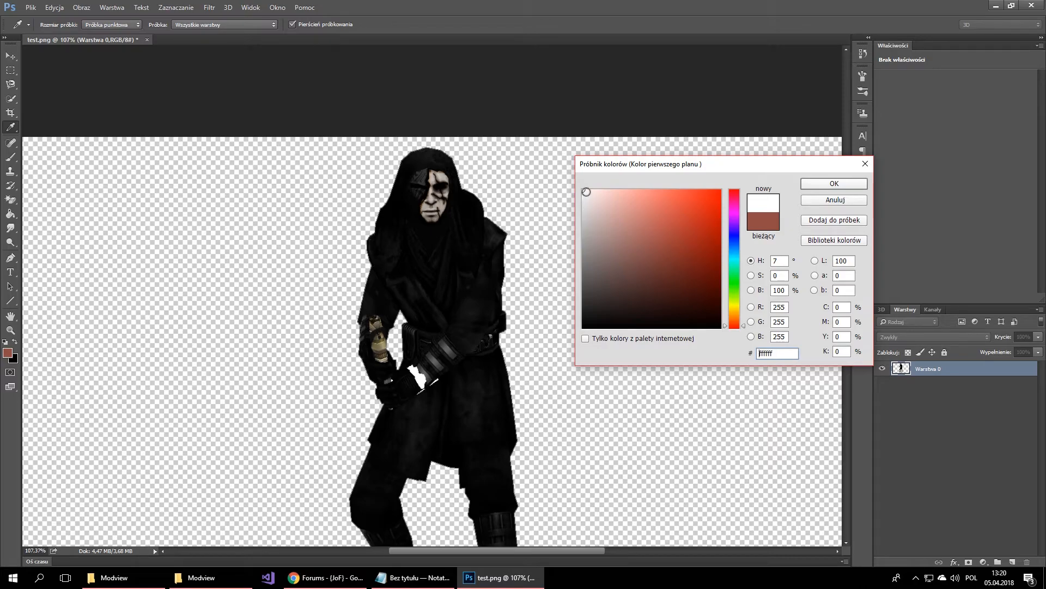
drag(565, 182, 595, 182)
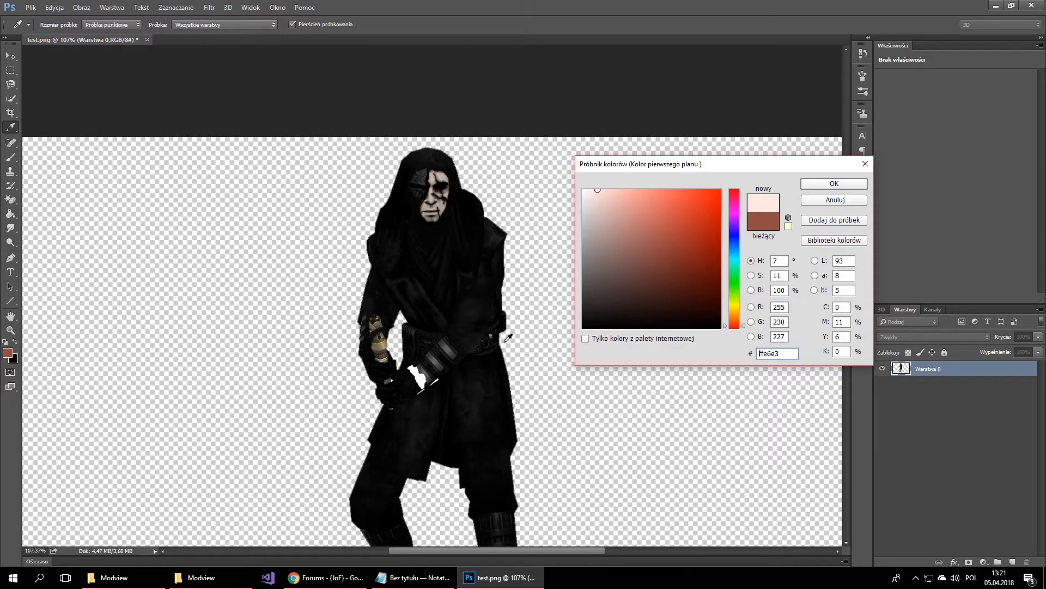
mouse_move(739, 194)
mouse_down()
mouse_move(725, 309)
mouse_move(730, 260)
mouse_up()
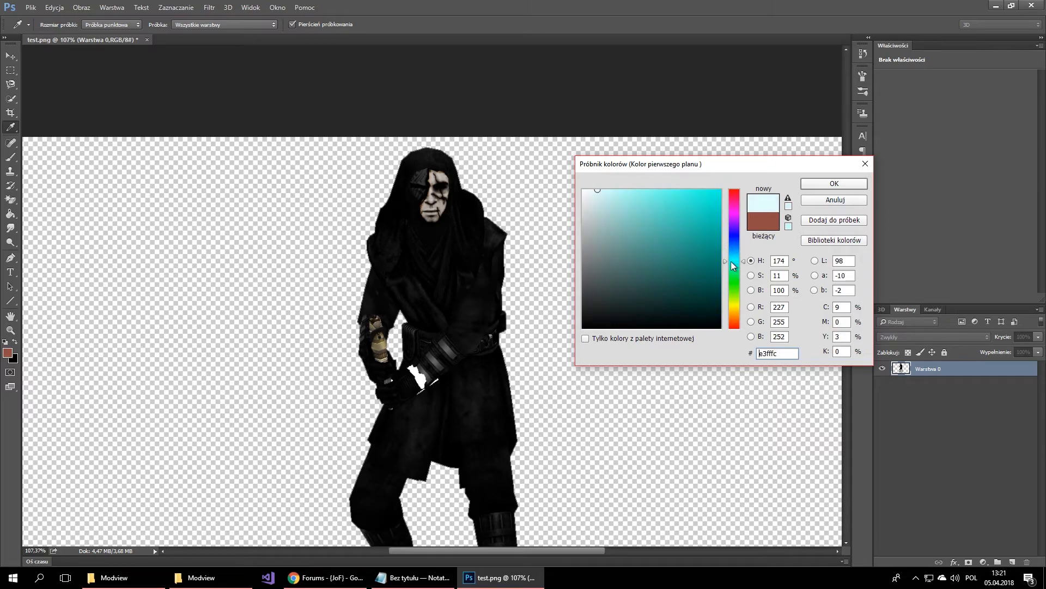
drag(612, 193, 600, 186)
drag(739, 203, 736, 185)
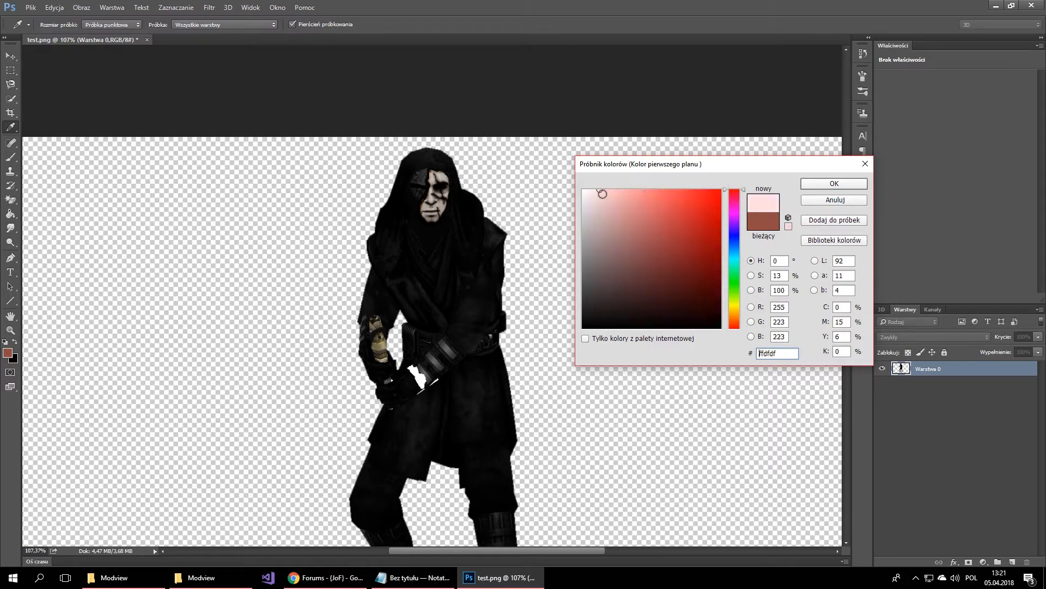
click(595, 188)
click(834, 183)
key(b)
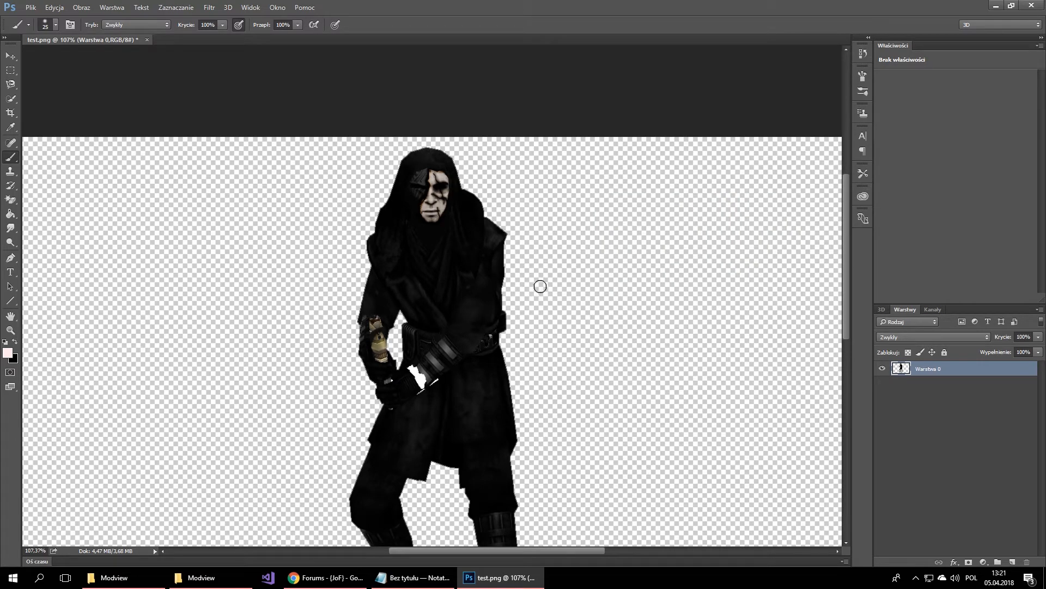
Step: Try painting a freehand saber blade from the hilt directly on the character's layer, and undo the strokes
mouse_move(375, 316)
mouse_down()
mouse_move(342, 240)
mouse_move(322, 83)
mouse_up()
drag(345, 215, 327, 345)
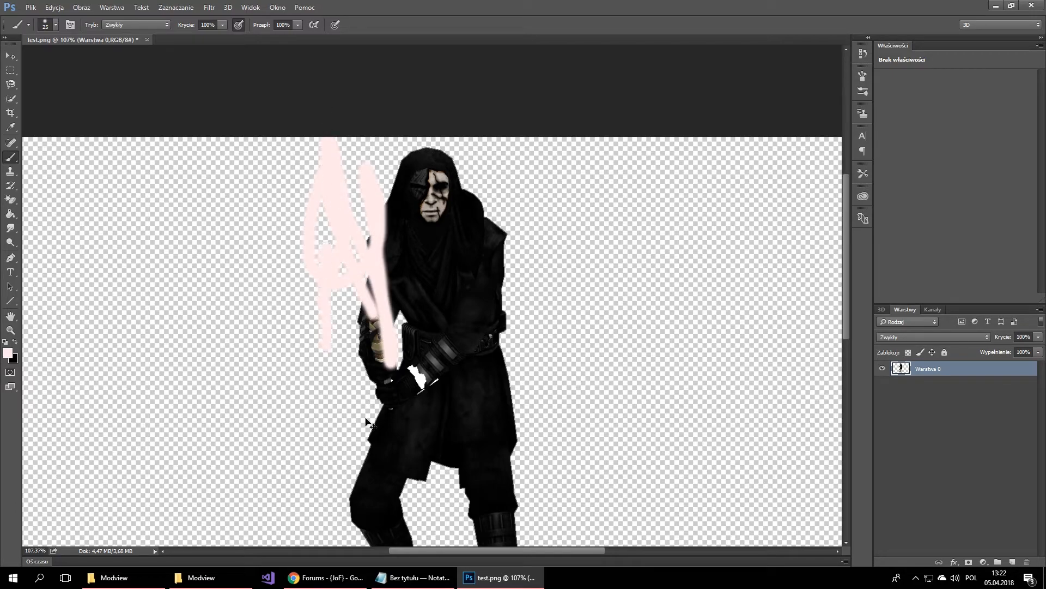
key(ctrl+z)
drag(382, 316, 353, 113)
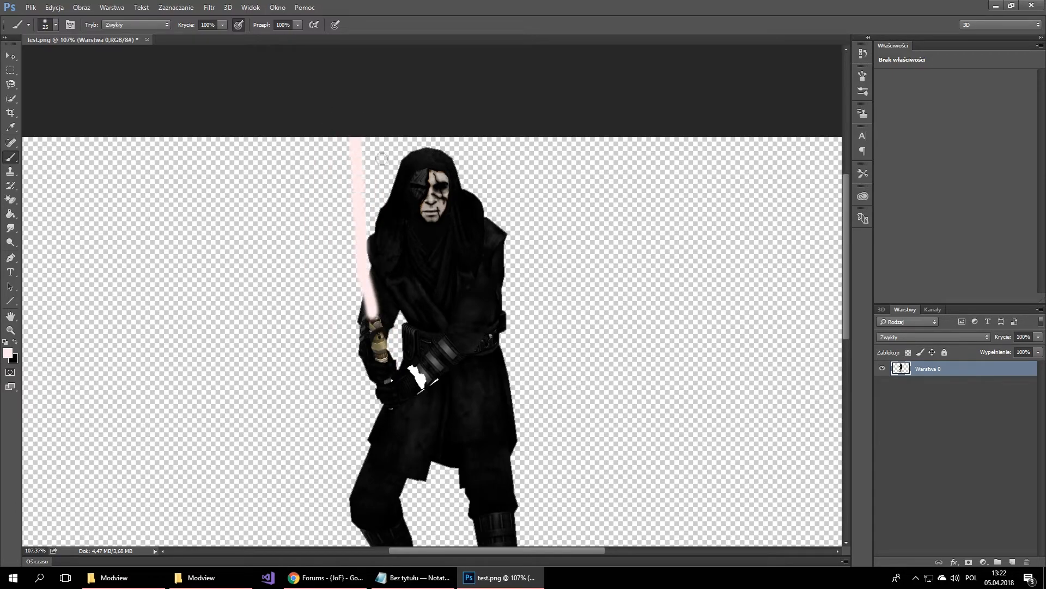
key(ctrl+z)
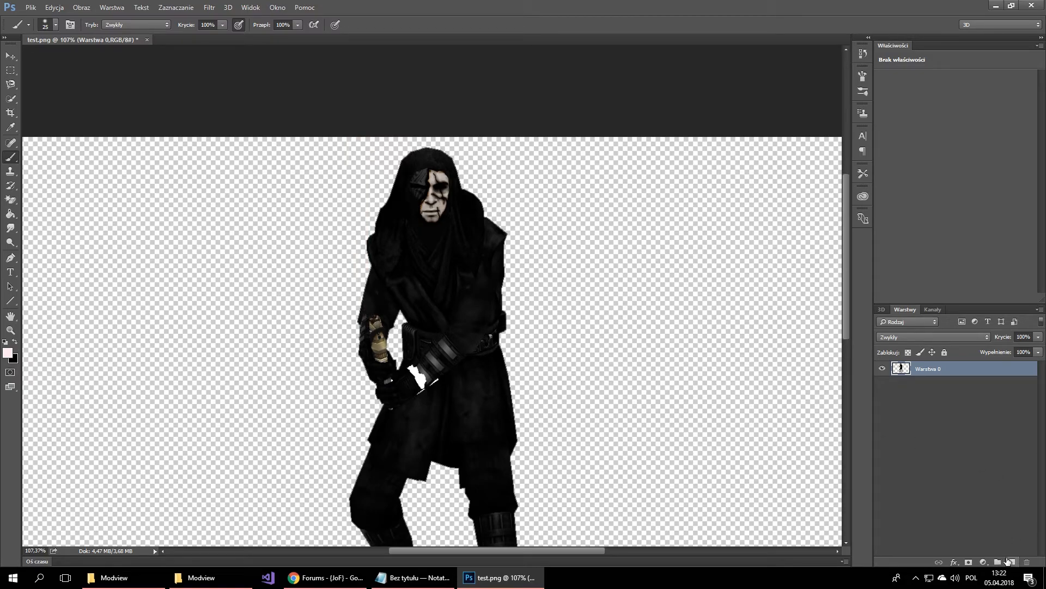
Step: Add a new layer and paint a straight pale pink blade from the saber hilt up to the canvas's upper edge with the size 25 brush
click(1010, 563)
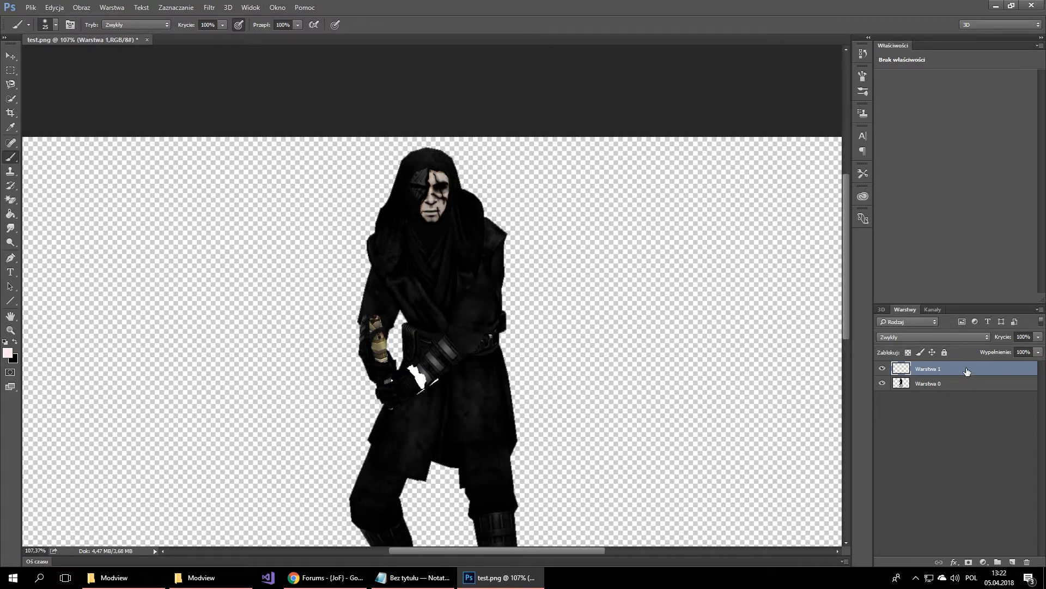
click(373, 318)
shift+click(343, 135)
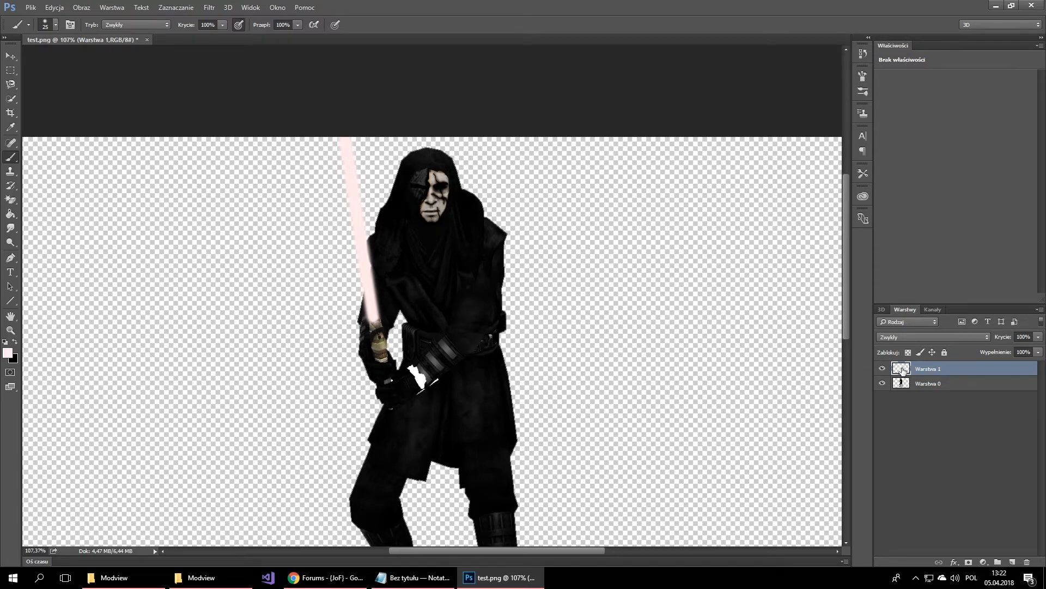
Step: Enable an Outer Glow style on the blade layer and set its glow colour to red ff0000
double_click(903, 372)
drag(773, 135, 733, 149)
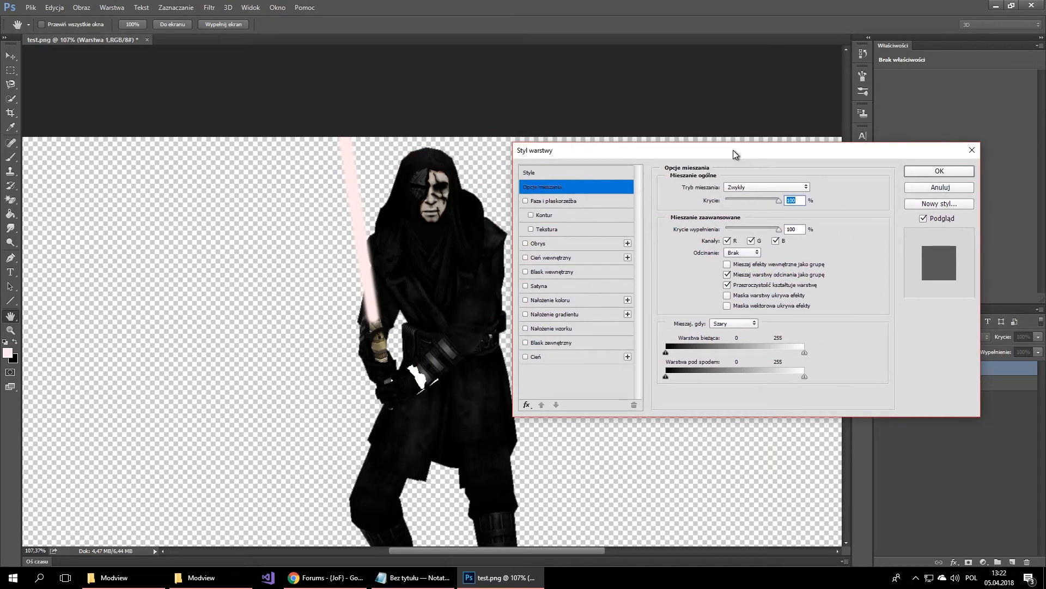
click(579, 347)
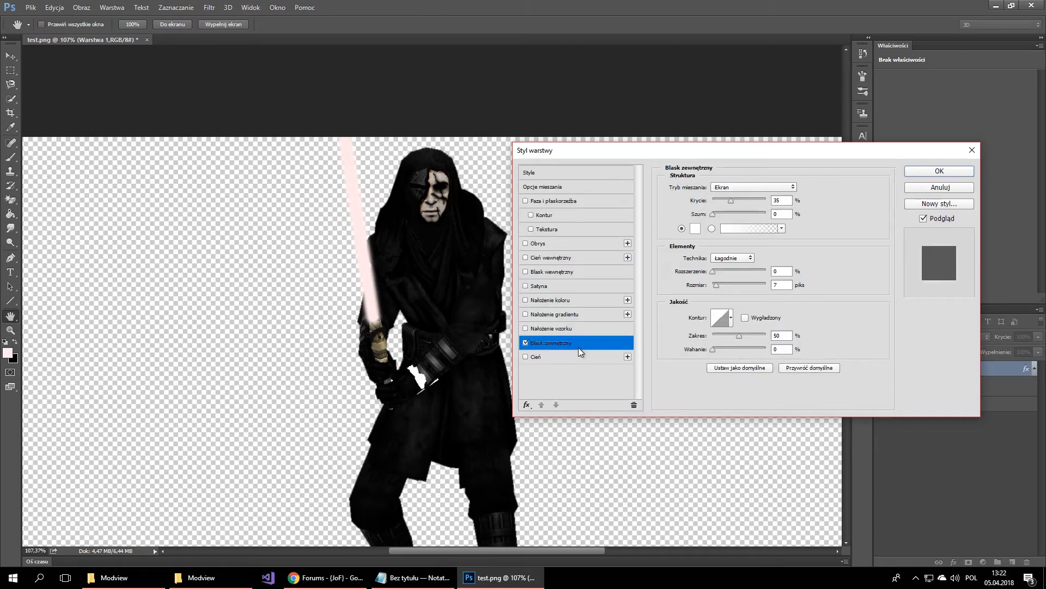
drag(681, 151, 710, 165)
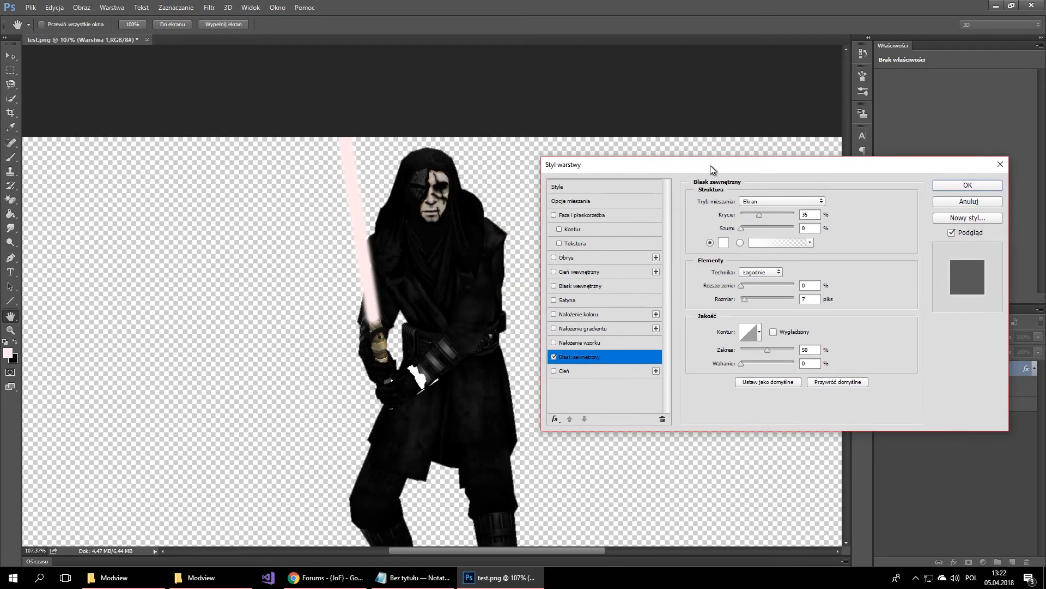
click(555, 357)
click(724, 242)
drag(612, 214, 764, 148)
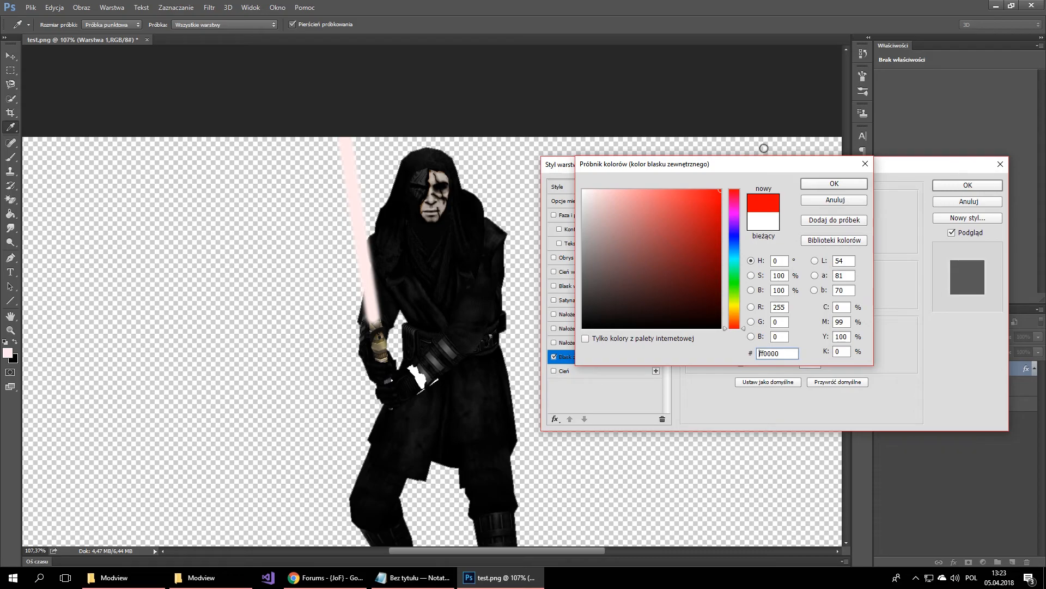
click(823, 183)
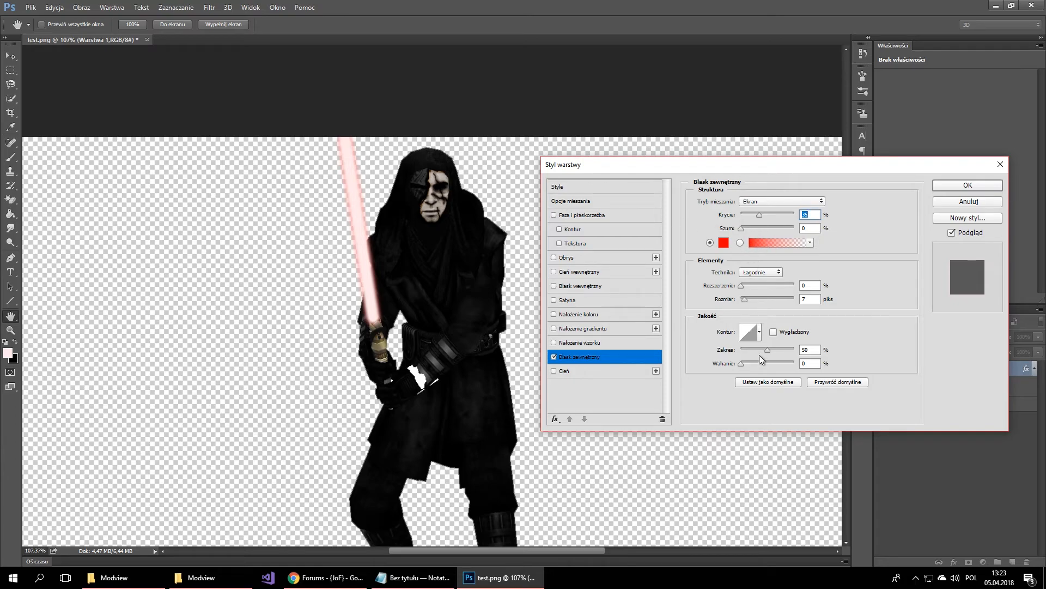
Step: Set the blade's Outer Glow to 70% opacity, 14% spread, 109 px size and 4% jitter, and apply the layer style
mouse_move(767, 349)
mouse_down()
mouse_move(785, 349)
mouse_move(754, 347)
mouse_move(757, 363)
mouse_up()
mouse_move(741, 285)
mouse_down()
mouse_move(767, 295)
mouse_move(755, 294)
mouse_up()
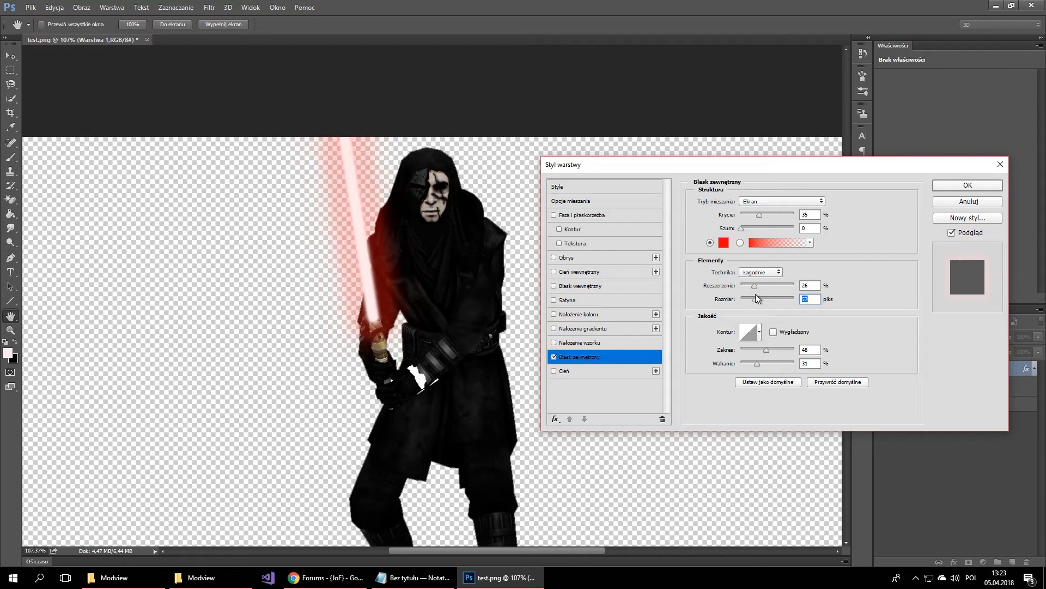
drag(759, 214, 763, 214)
drag(780, 211, 751, 230)
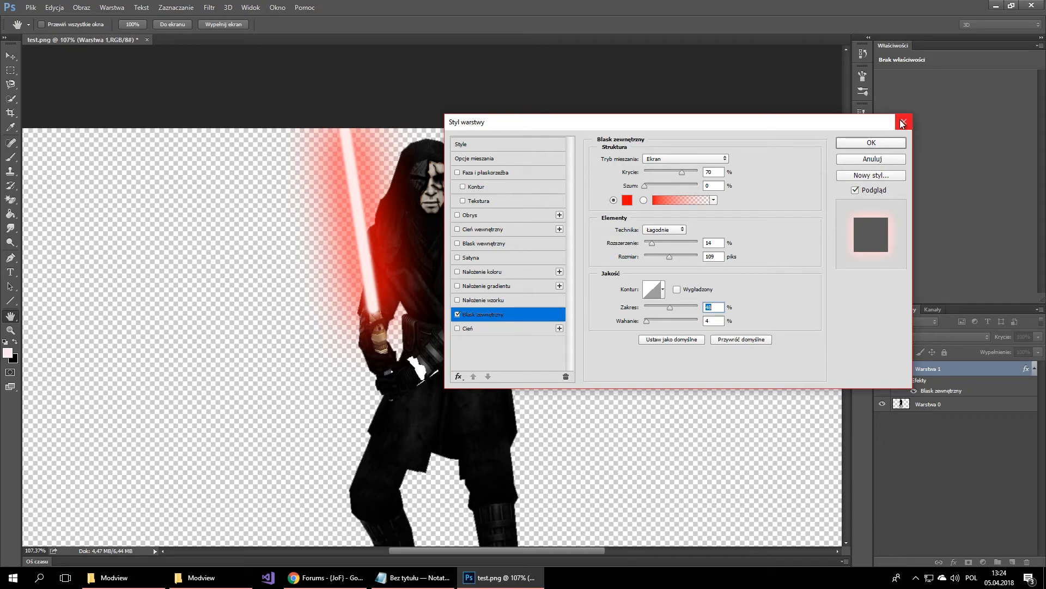
click(871, 143)
Step: Start saving the finished image under a new file in the Modview folder, choosing PNG as the file format
scroll(465, 271, down, 3)
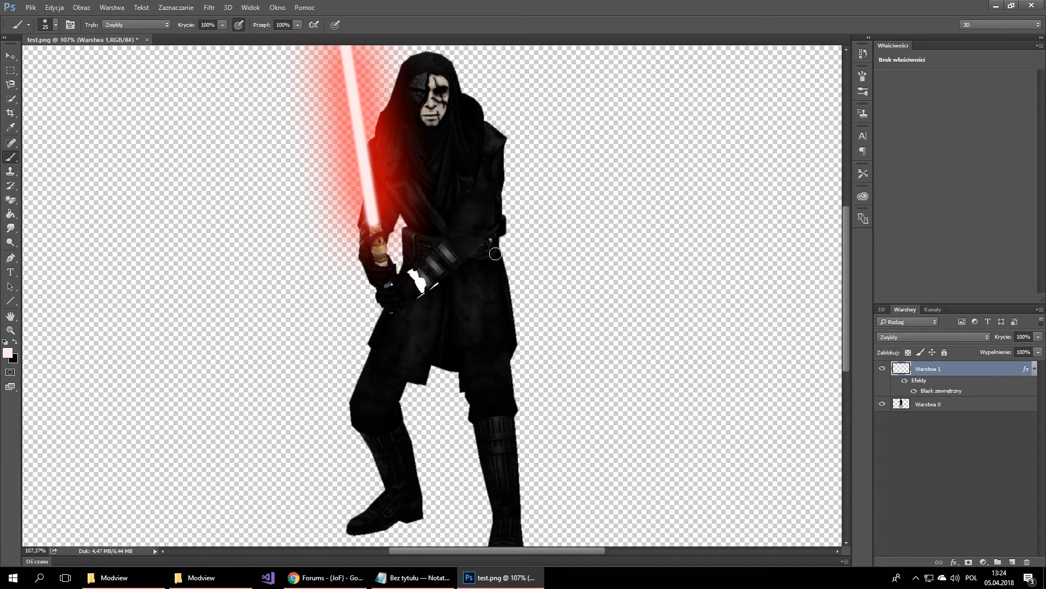
scroll(497, 247, down, 2)
scroll(497, 246, right, 1)
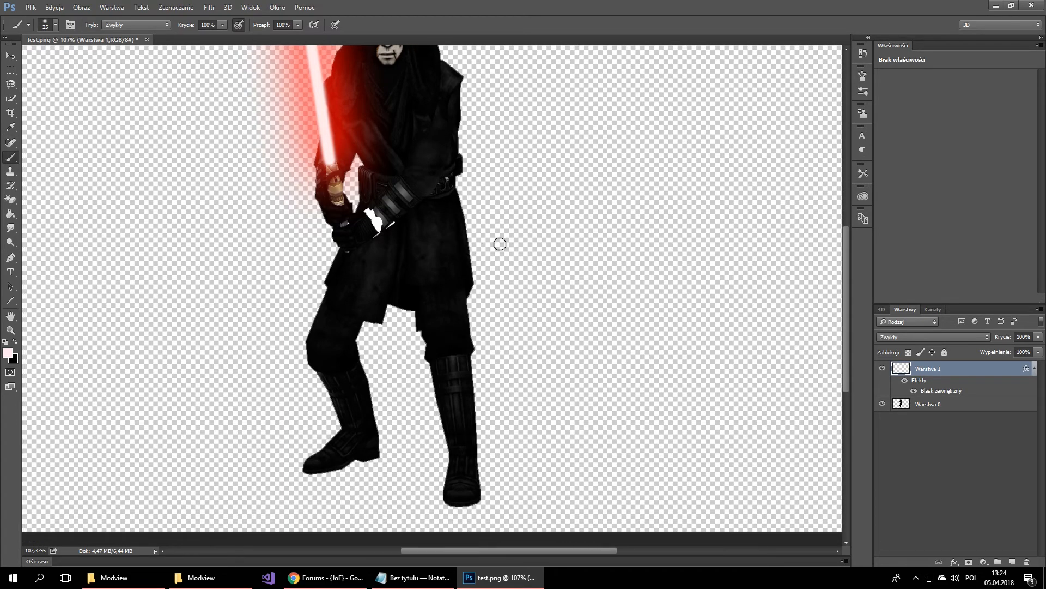
alt+scroll(499, 245, down, 3)
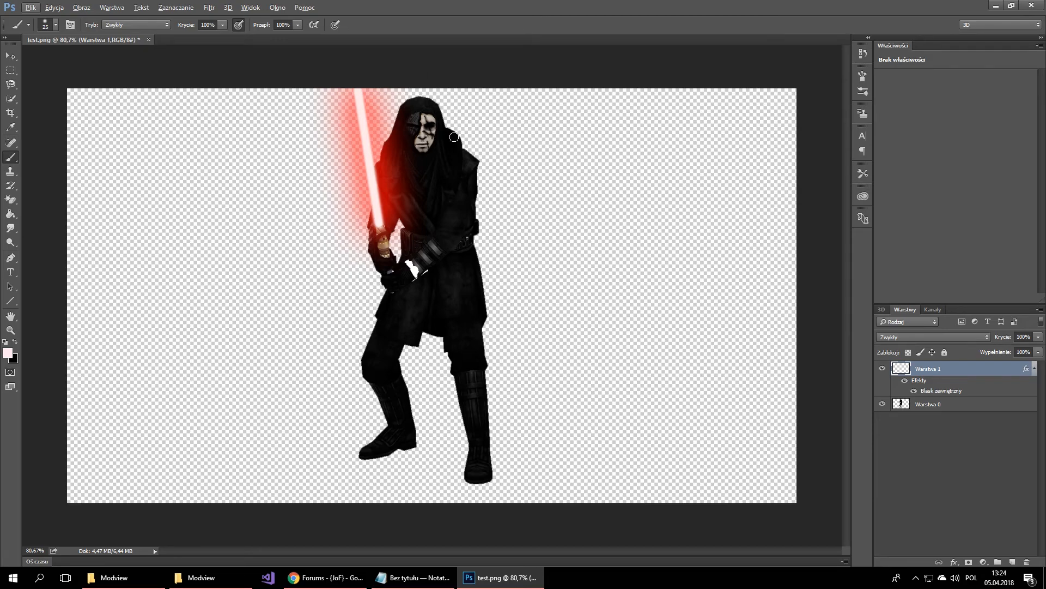
key(ctrl+shift+s)
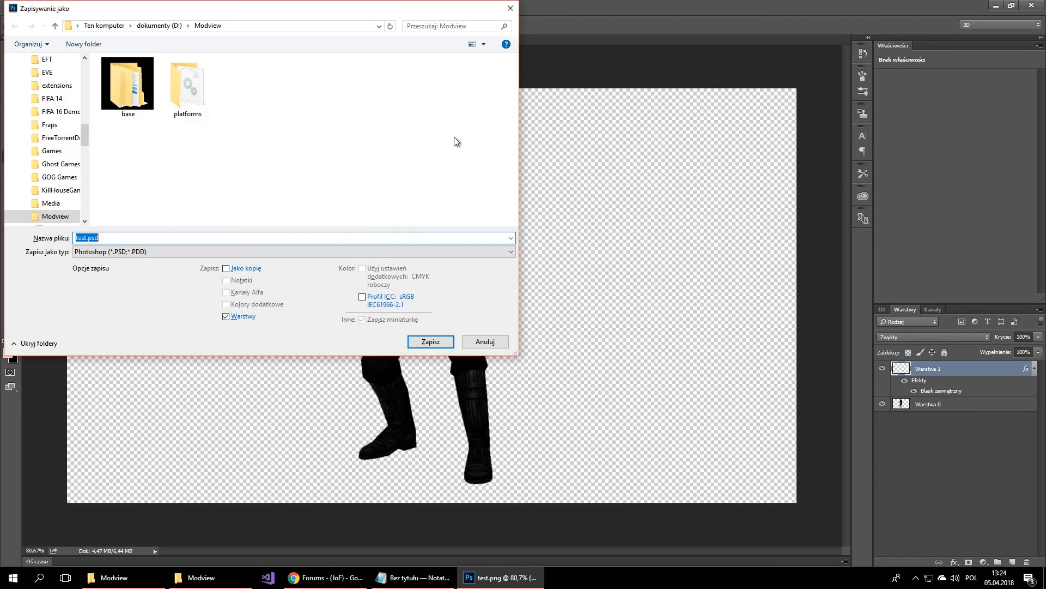
click(131, 253)
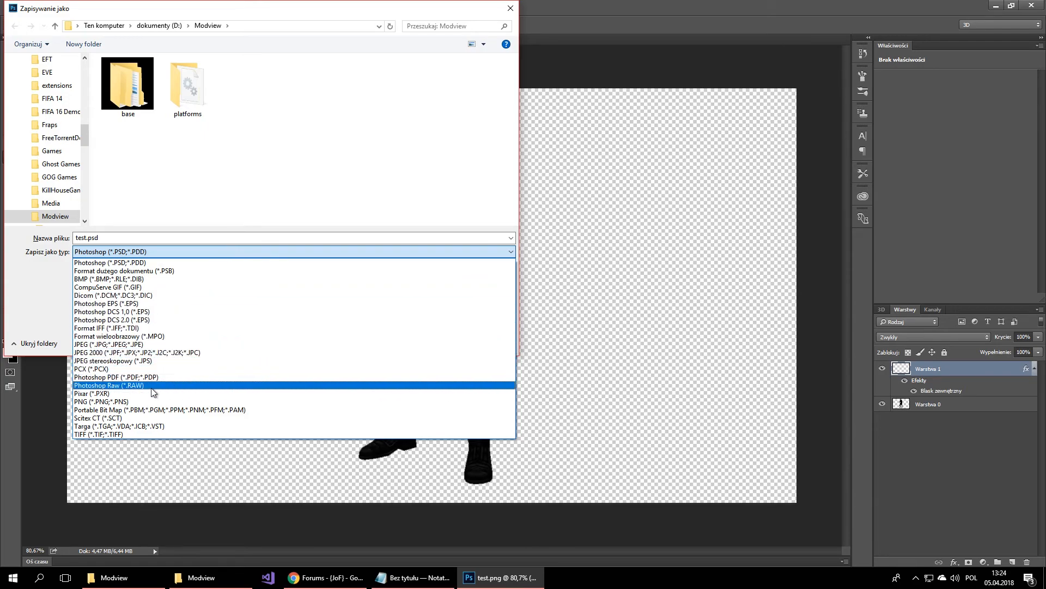
click(151, 401)
click(186, 252)
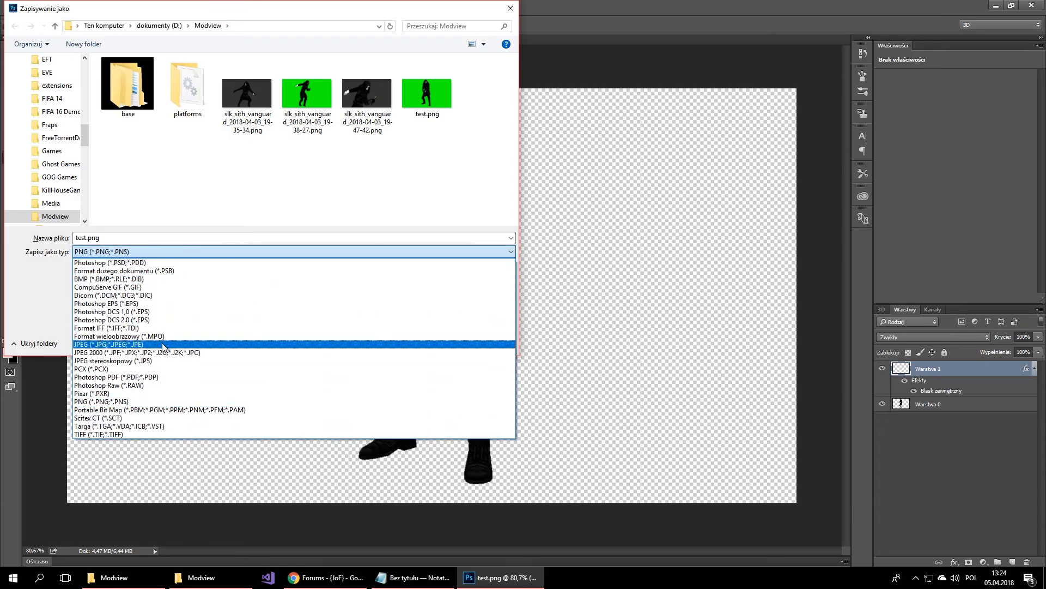
click(175, 16)
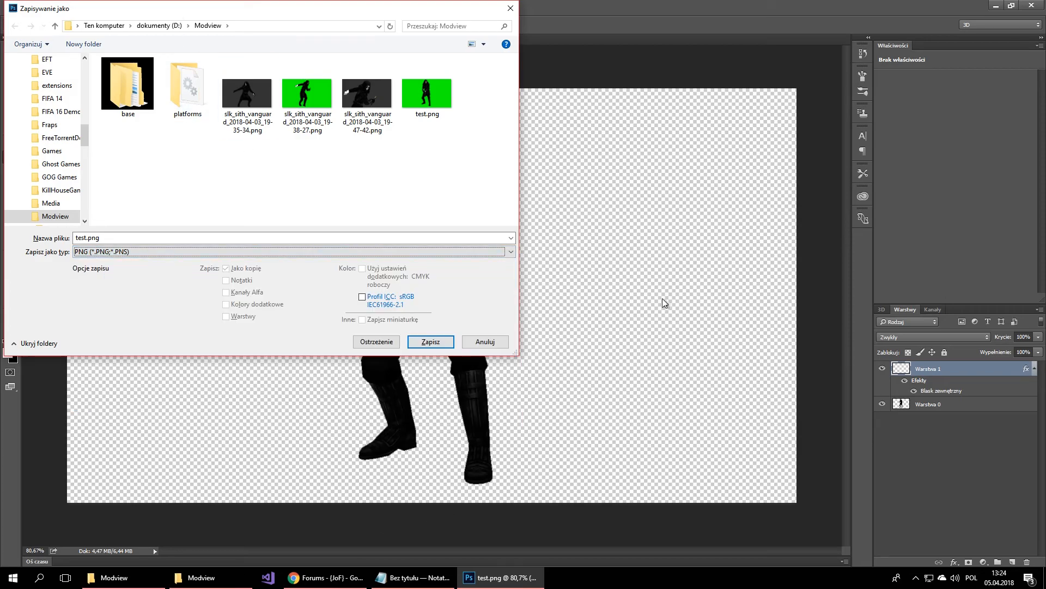
click(188, 252)
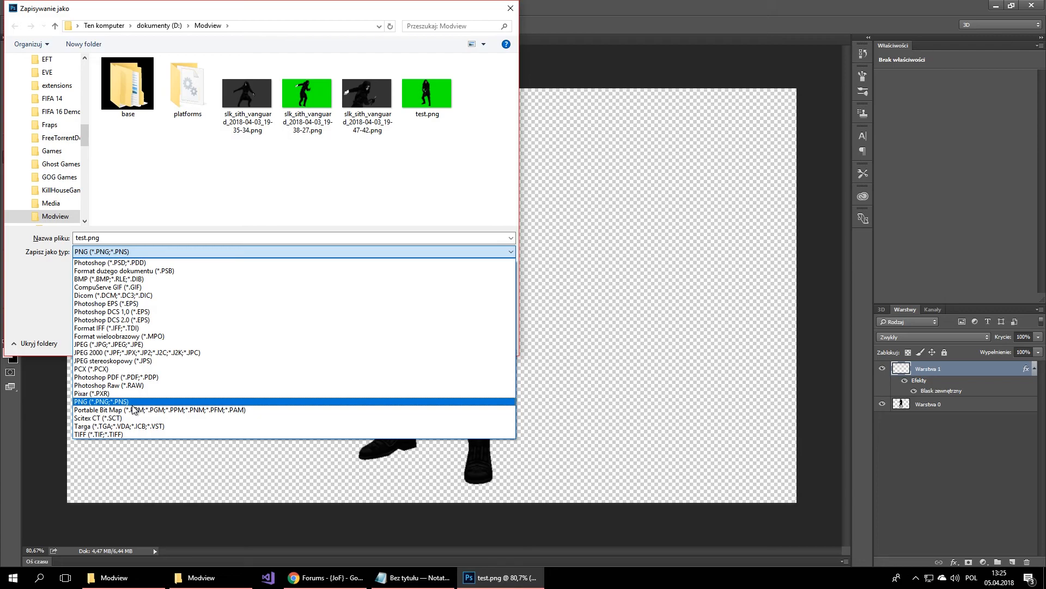
click(183, 253)
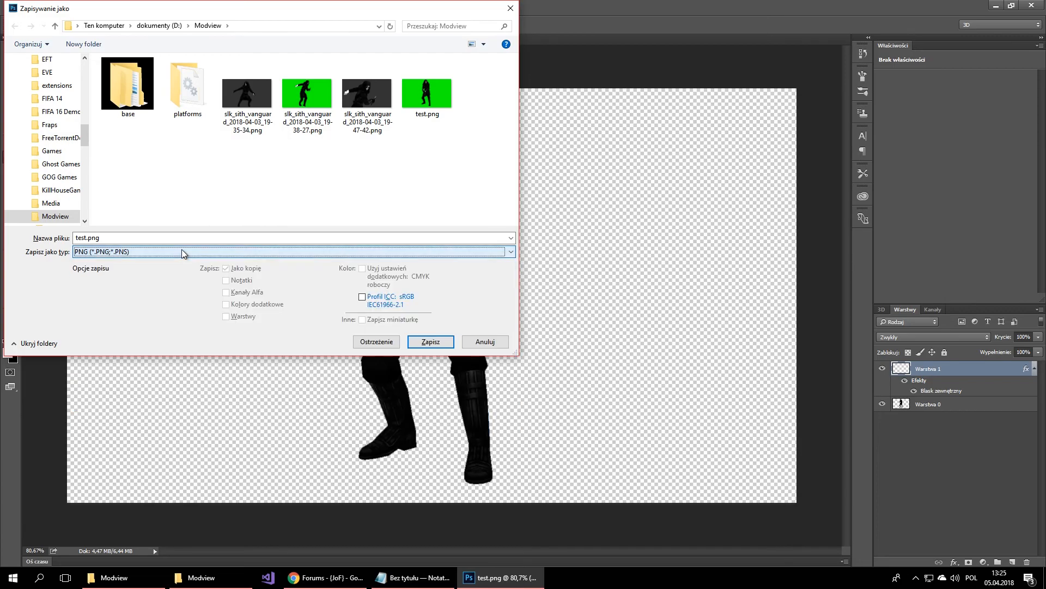
Step: Decline overwriting test.png and save the image as test2.png with smallest/slow compression and no interlacing
click(429, 342)
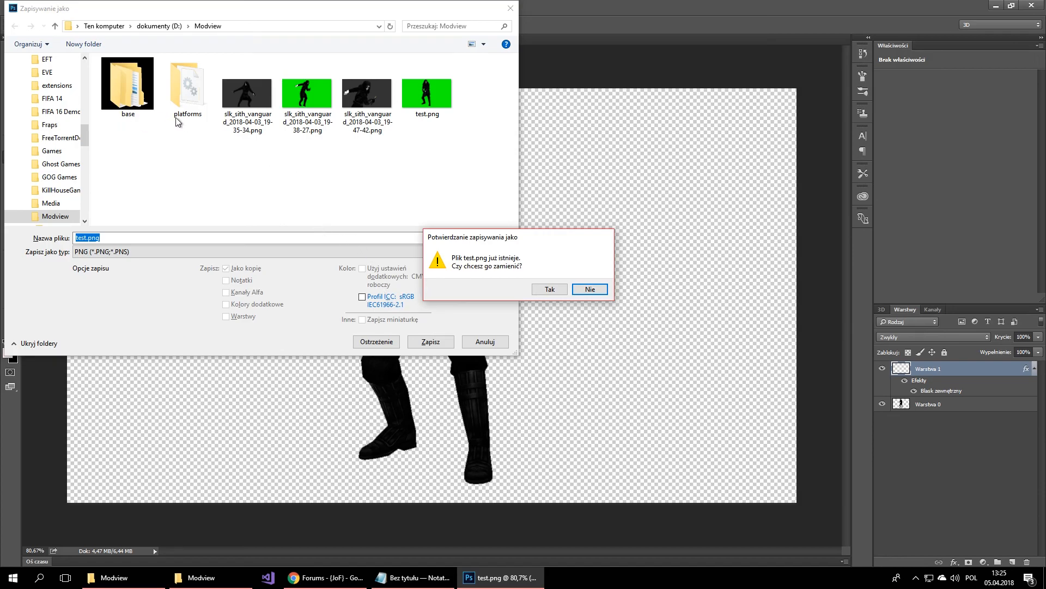
click(590, 289)
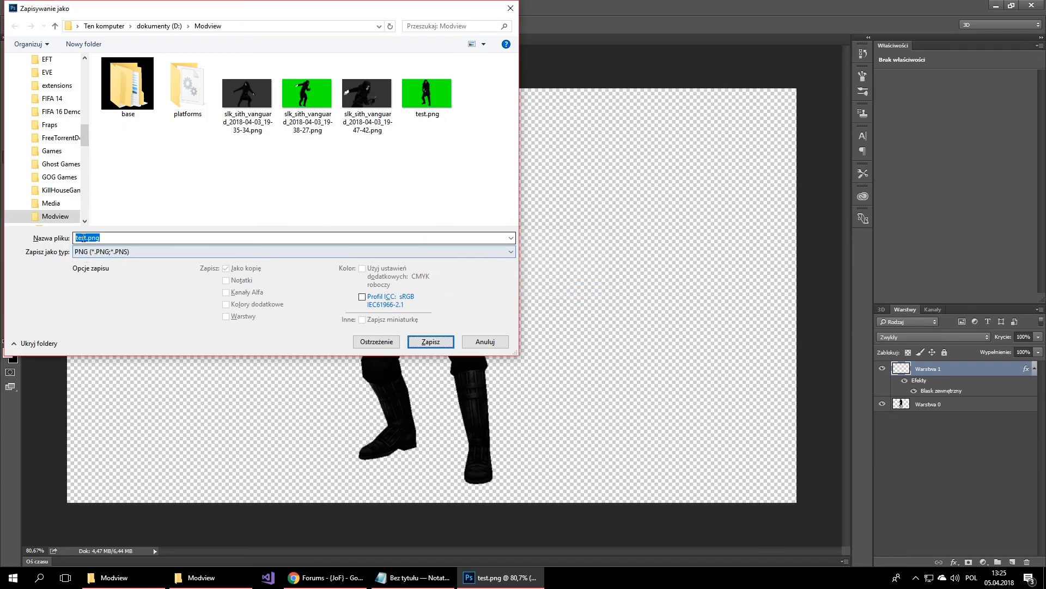
click(101, 238)
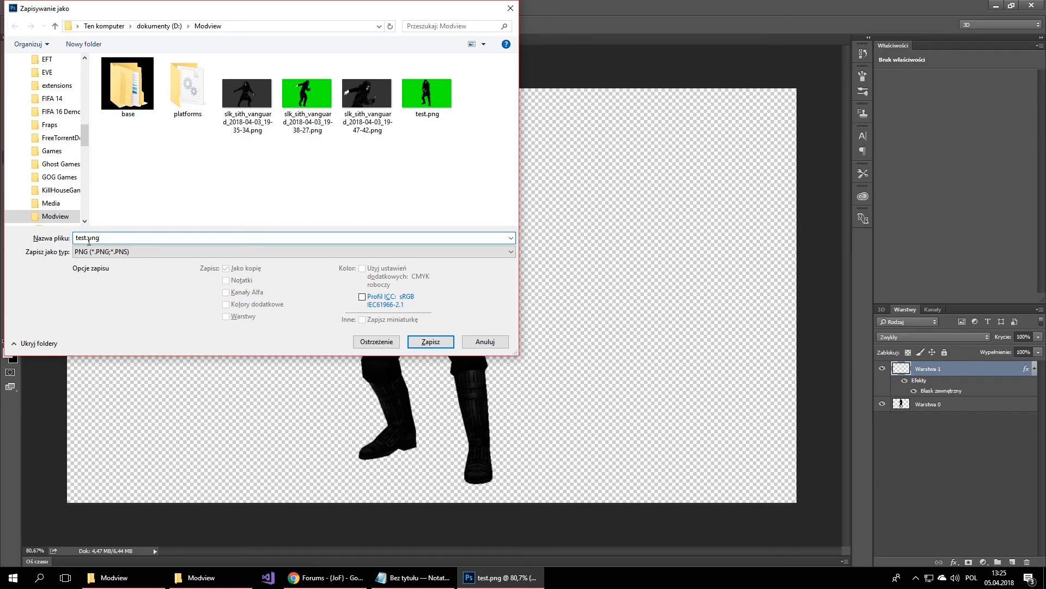
key(Right)
text(2)
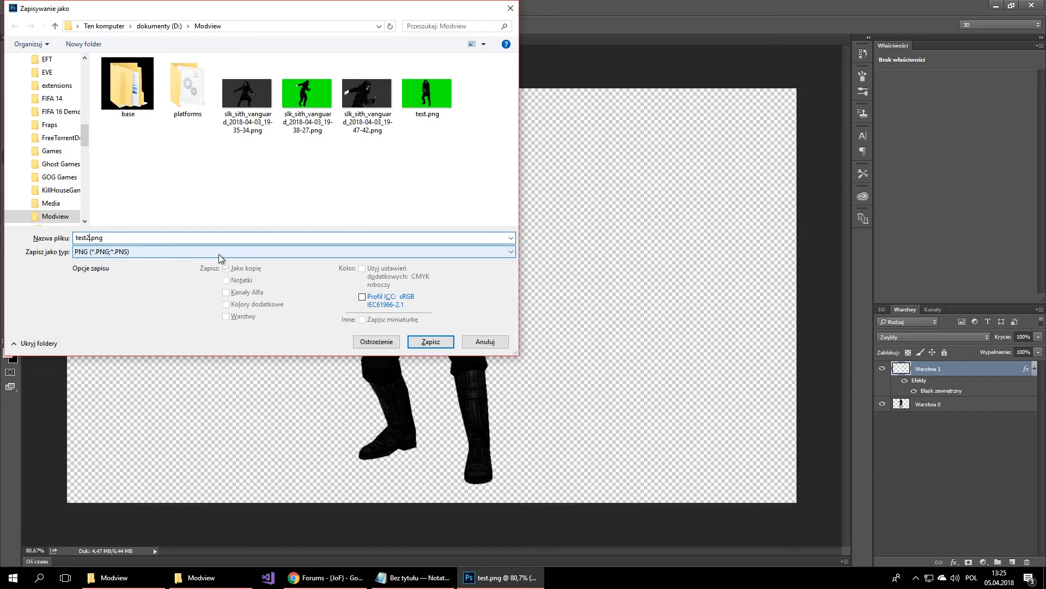
key(Return)
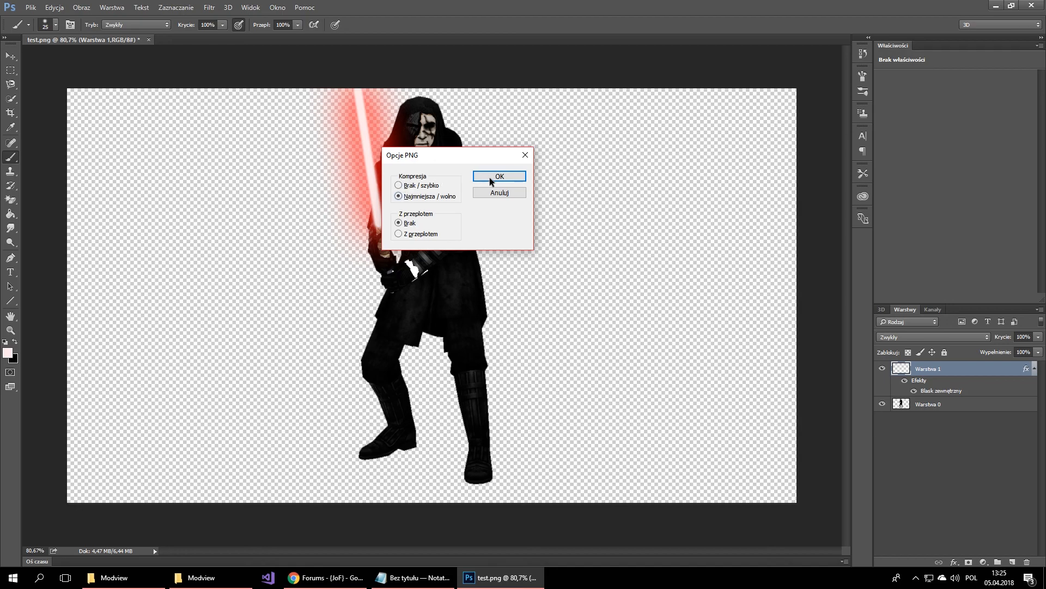
click(505, 179)
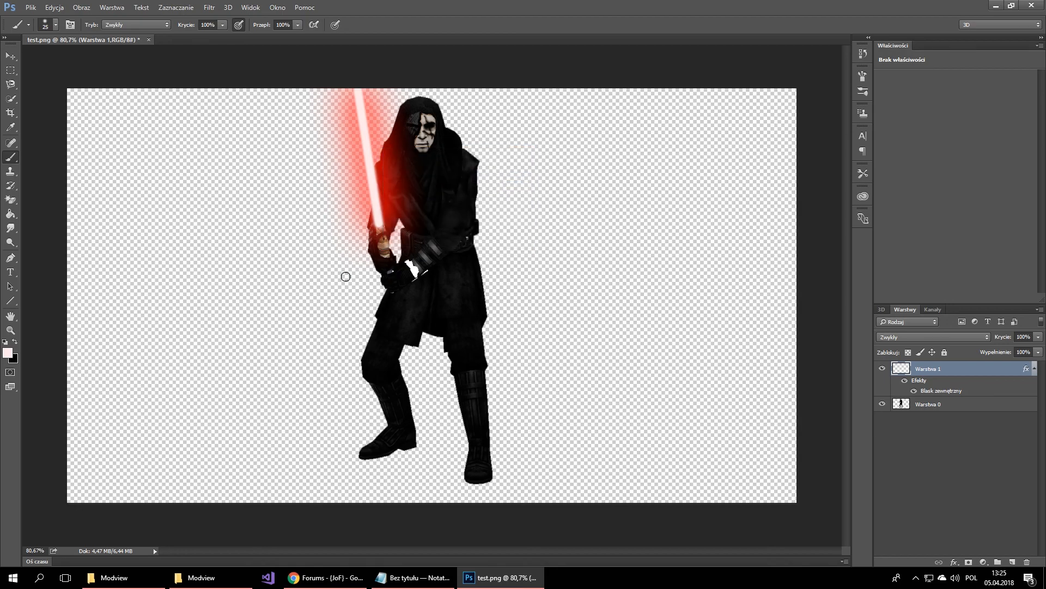
Step: Switch to the Modview folder and open test2.png in IrfanView to check the exported character and saber glow
click(207, 577)
double_click(165, 316)
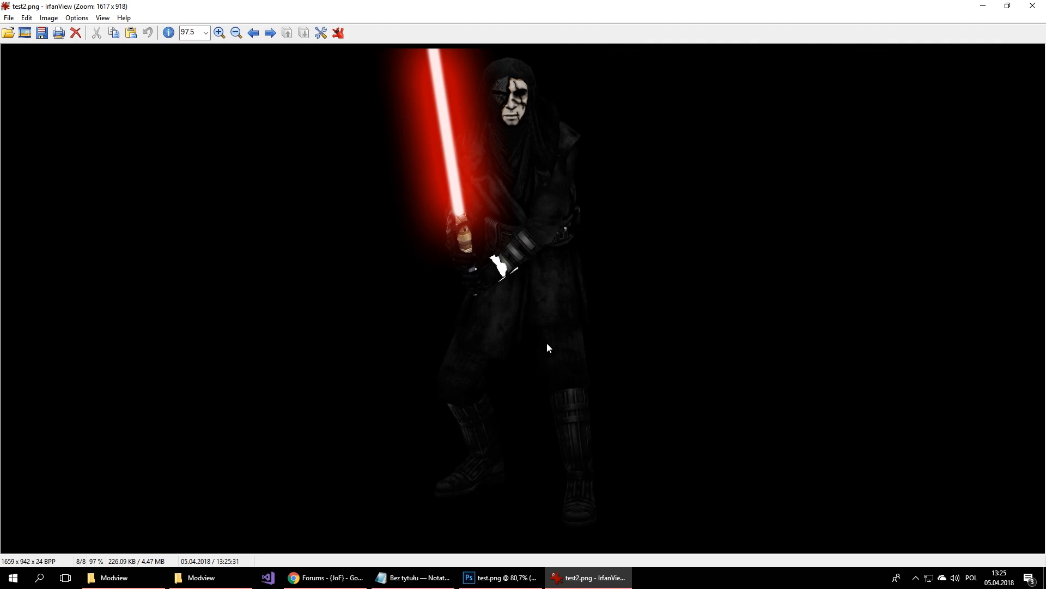
mouse_move(535, 585)
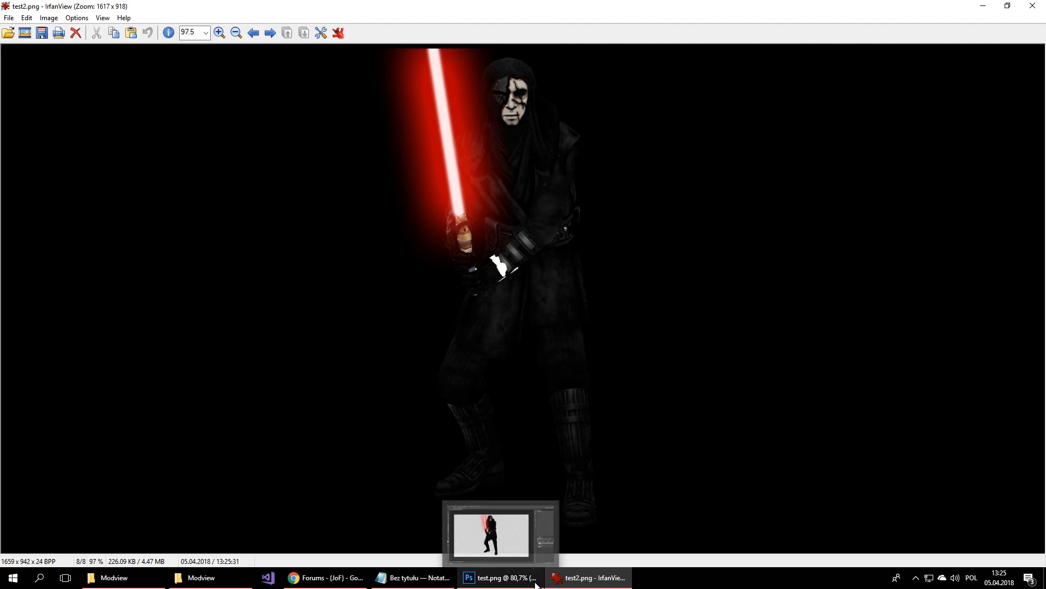